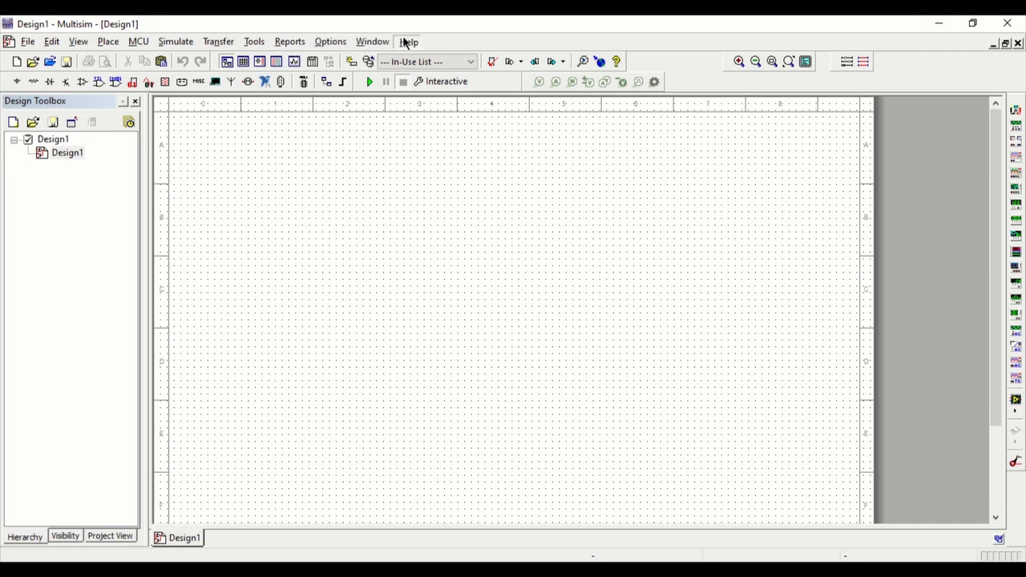
{"action": "left_click", "coordinate": [427, 59]}
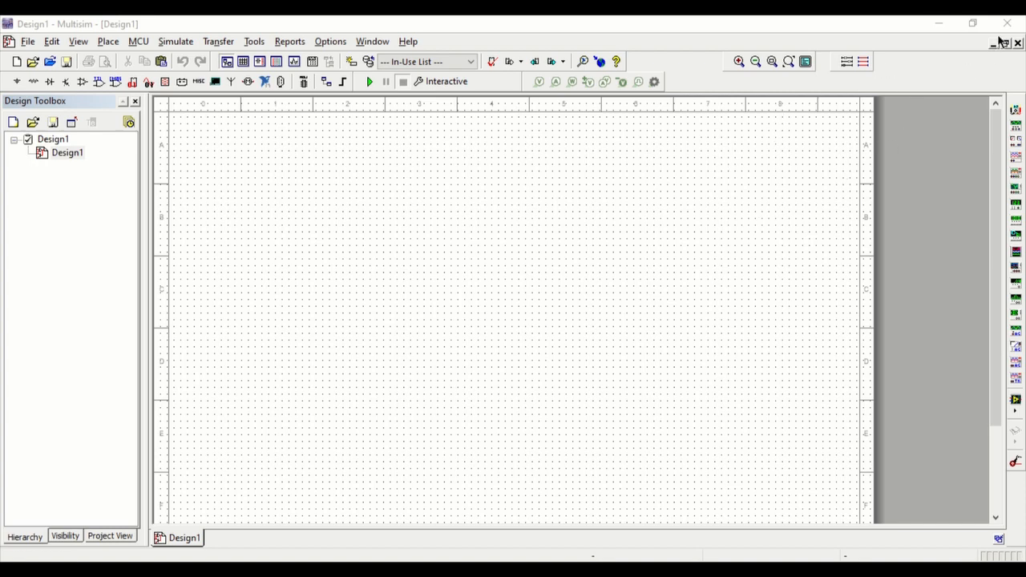
{"action": "left_click", "coordinate": [926, 68]}
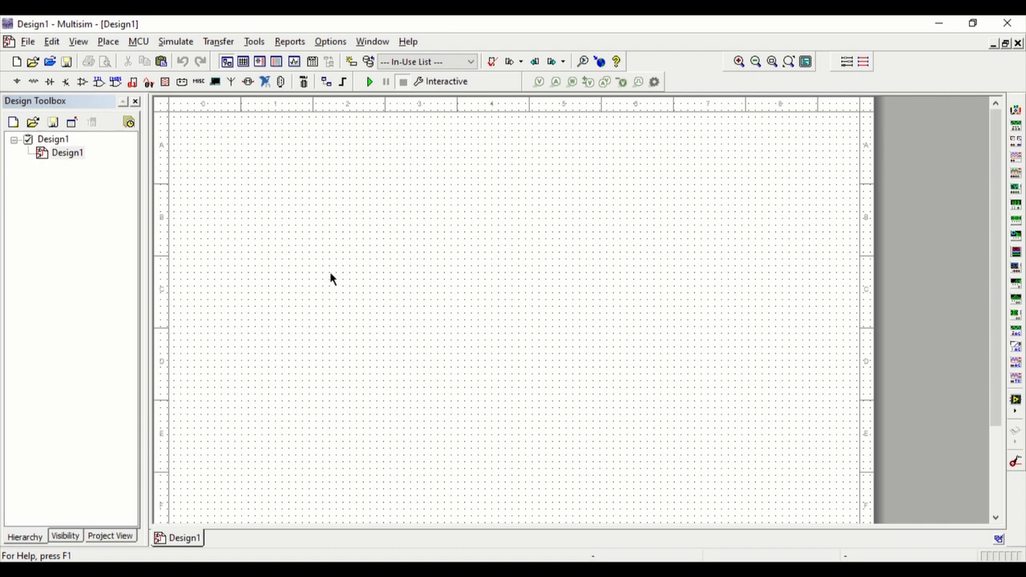
{"action": "double_click", "coordinate": [260, 165]}
{"action": "key", "text": "Escape"}
Step: Place the text "THIS IS A DEMO OF MULSTISIM" in the upper middle of the blank sheet
{"action": "left_click", "coordinate": [101, 43]}
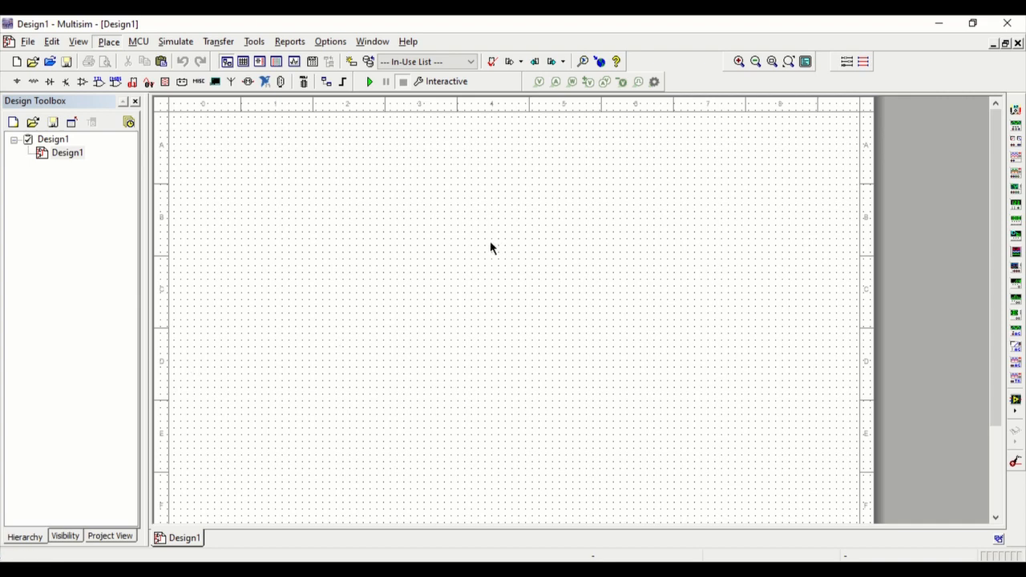
{"action": "left_click", "coordinate": [433, 223]}
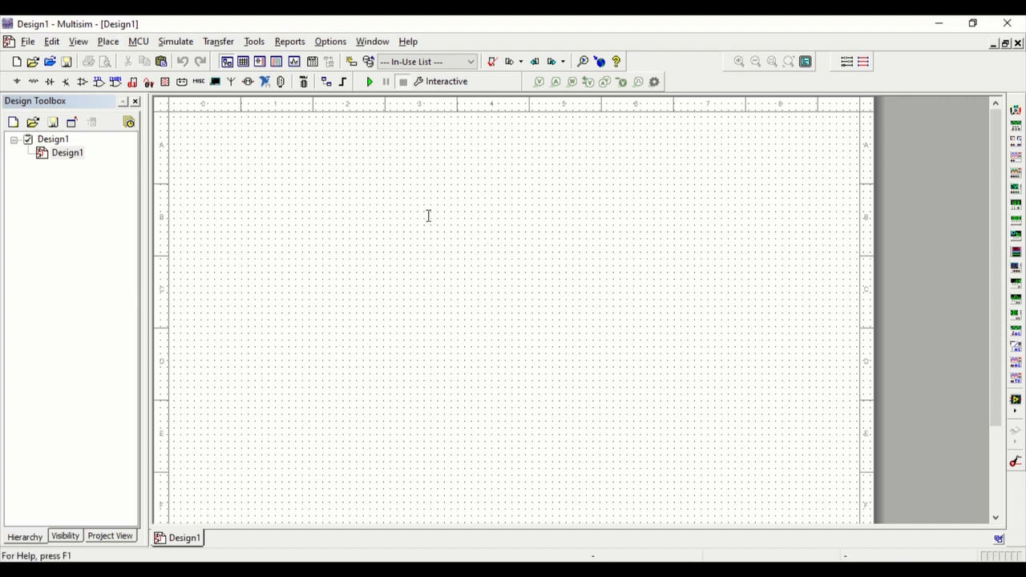
{"action": "left_click", "coordinate": [377, 184]}
{"action": "type", "text": "THIS"}
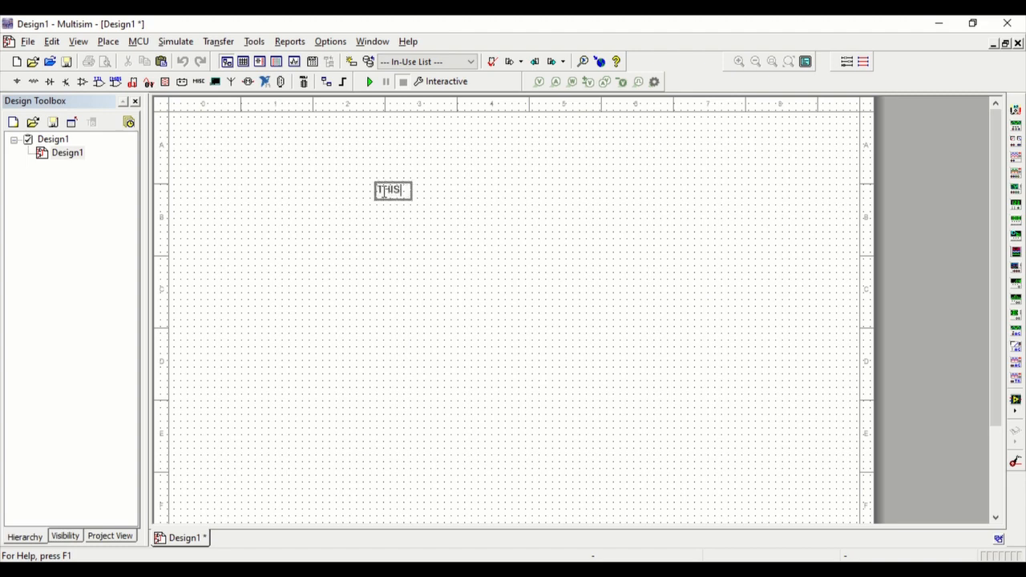
{"action": "type", "text": " IS A DEM"}
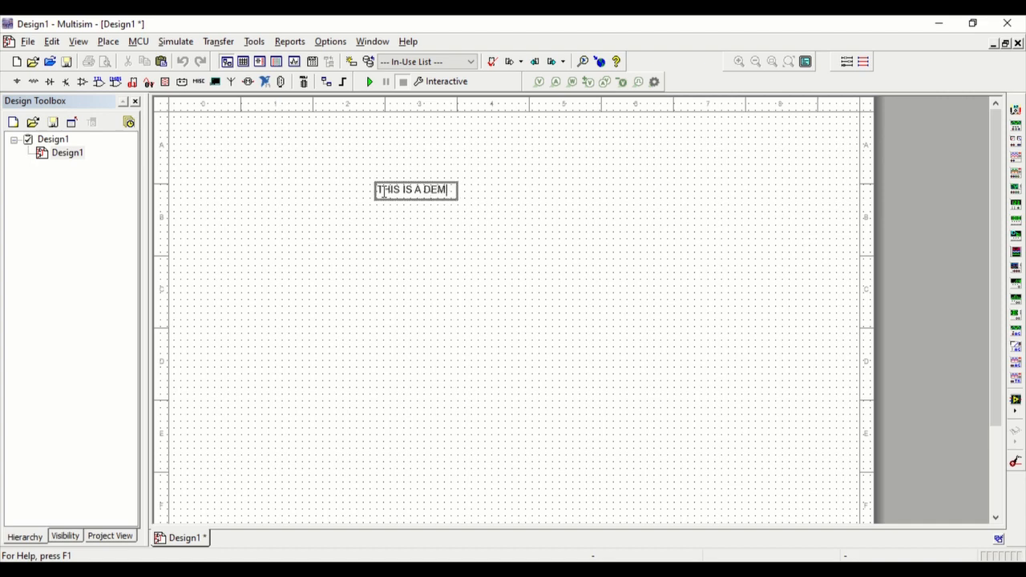
{"action": "type", "text": "O OF MULSTISIM"}
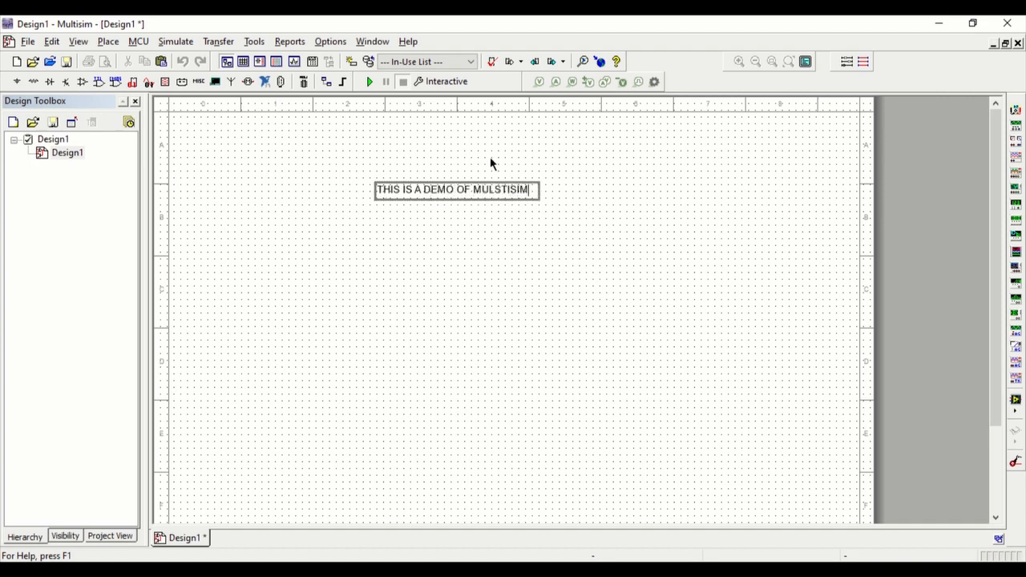
{"action": "left_click", "coordinate": [523, 231]}
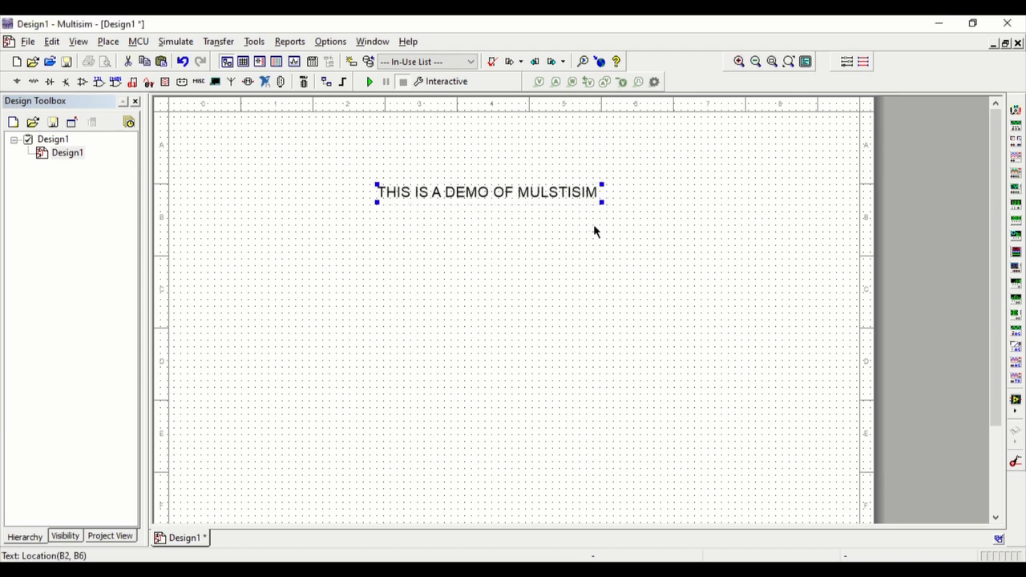
Step: Correct the title's last word so the text reads "THIS IS A DEMO OF MULTISIM"
{"action": "left_click_drag", "start_coordinate": [579, 206], "coordinate": [568, 200]}
{"action": "double_click", "coordinate": [557, 187]}
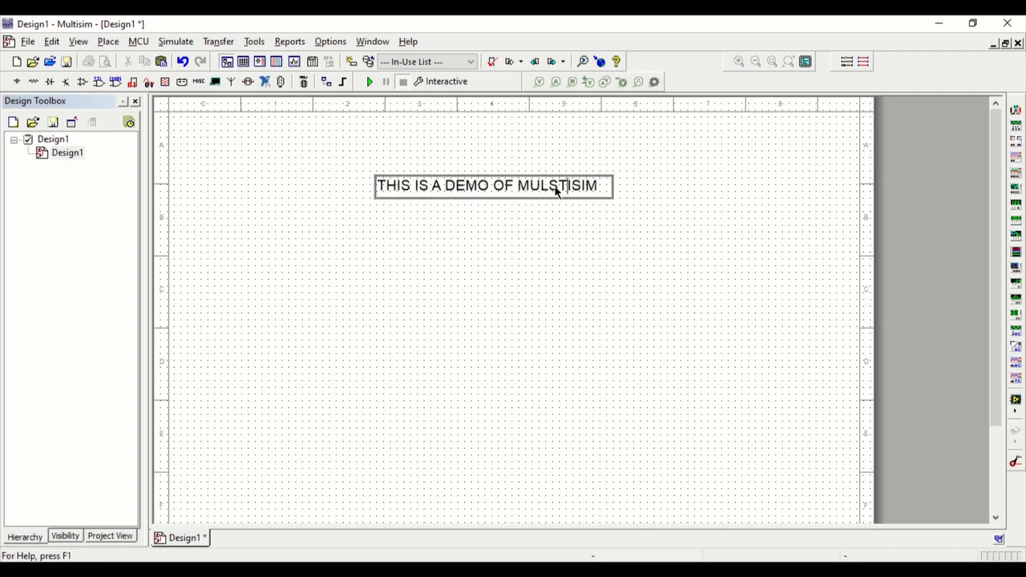
{"action": "key", "text": "BackSpace"}
{"action": "left_click", "coordinate": [607, 229]}
{"action": "left_click", "coordinate": [609, 228]}
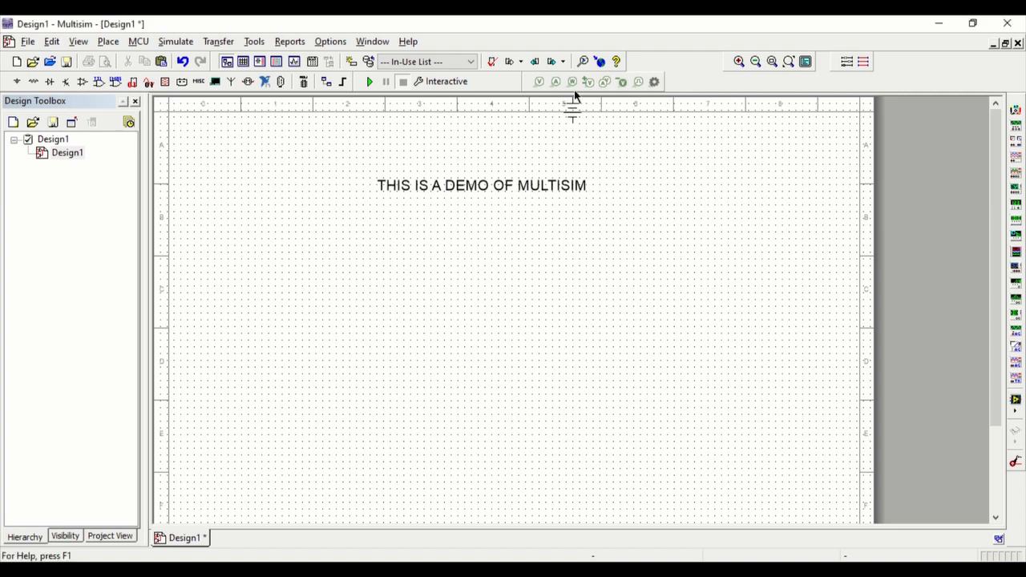
Step: Place a 12 V battery with a ground below it, plus a 5V_1W lamp and a key-operated switch beneath the title
{"action": "left_click", "coordinate": [313, 317]}
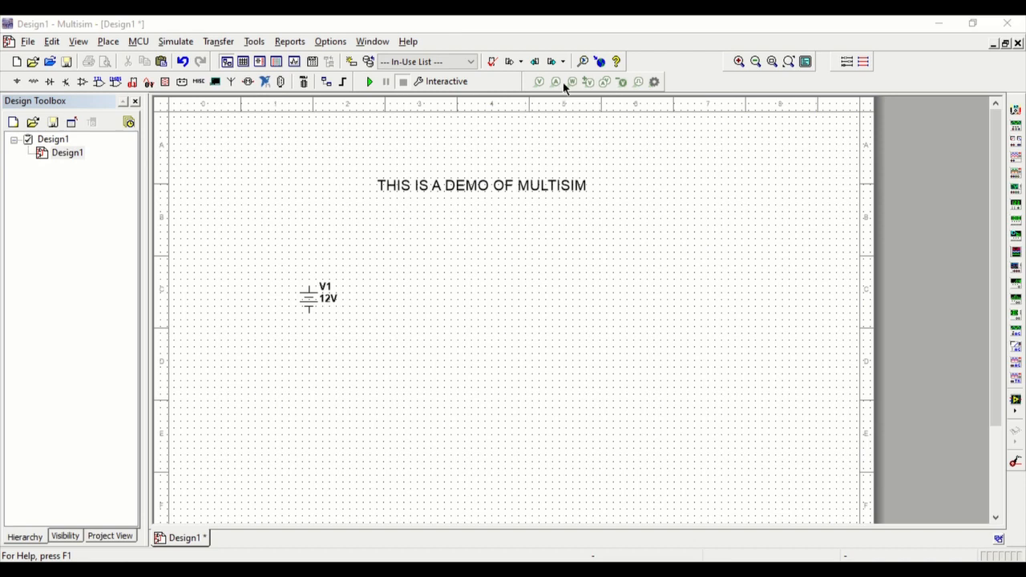
{"action": "left_click", "coordinate": [308, 399]}
{"action": "left_click", "coordinate": [571, 82]}
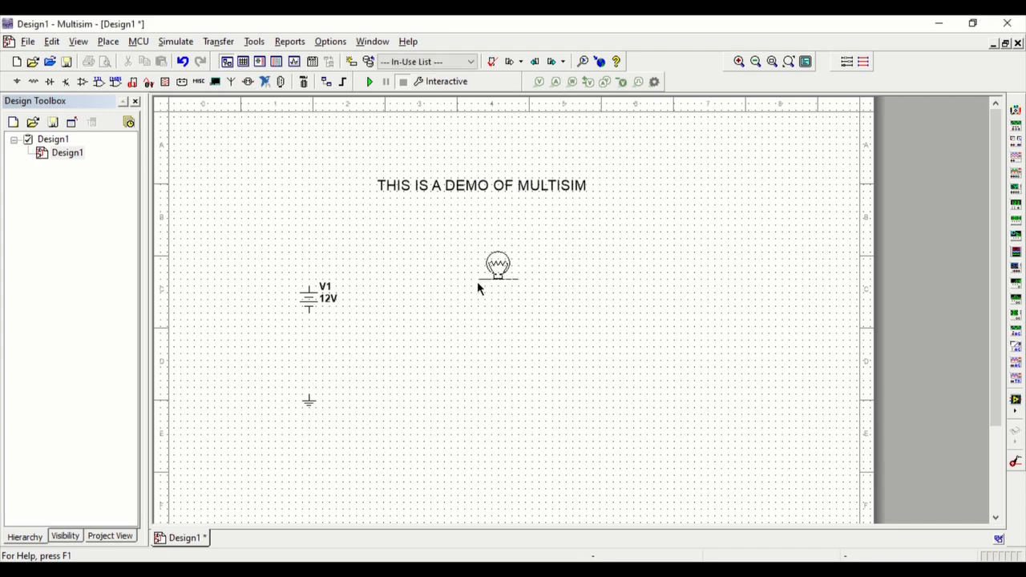
{"action": "left_click", "coordinate": [484, 273]}
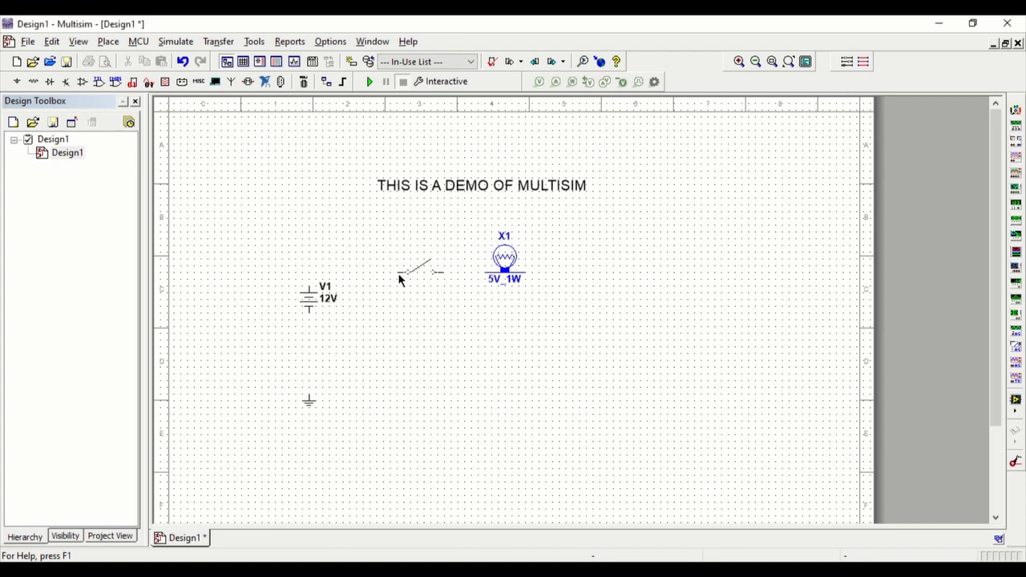
{"action": "left_click", "coordinate": [399, 274]}
Step: Wire the battery to ground and complete the loop through the switch and lamp back to the ground wire
{"action": "left_click", "coordinate": [310, 313]}
{"action": "left_click", "coordinate": [310, 396]}
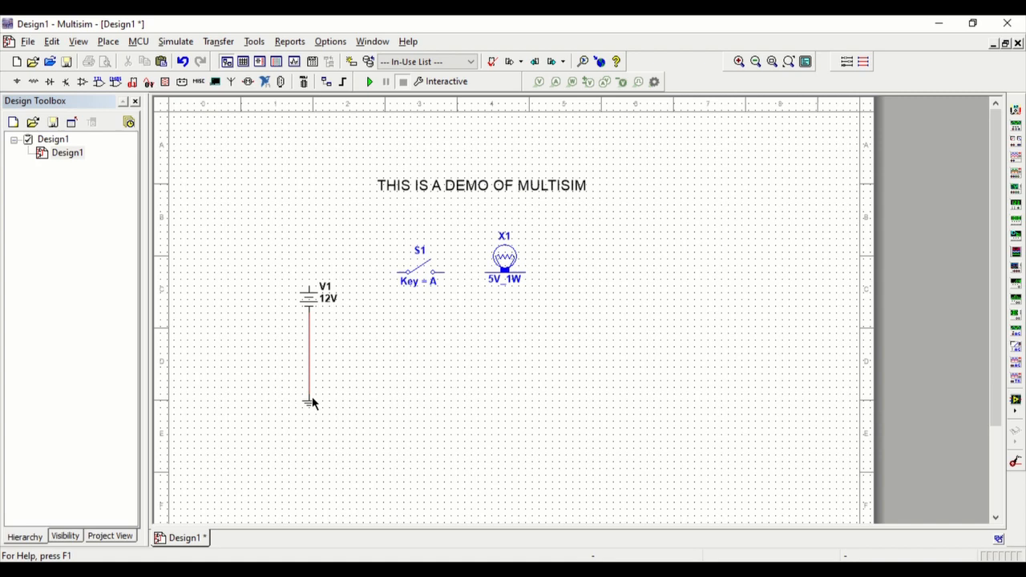
{"action": "left_click", "coordinate": [307, 284]}
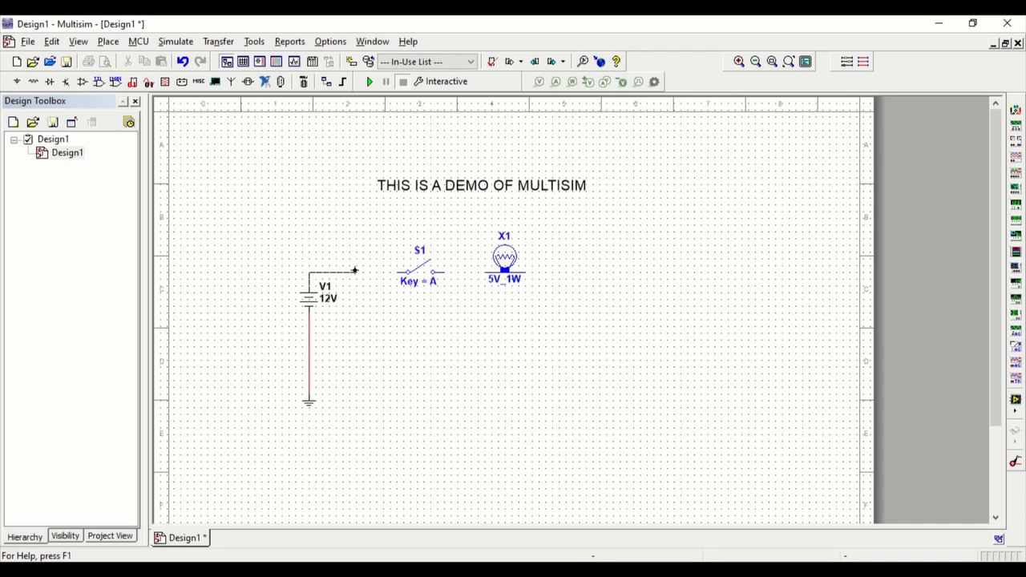
{"action": "left_click", "coordinate": [403, 273]}
{"action": "left_click", "coordinate": [441, 273]}
{"action": "left_click", "coordinate": [491, 273]}
{"action": "left_click", "coordinate": [526, 273]}
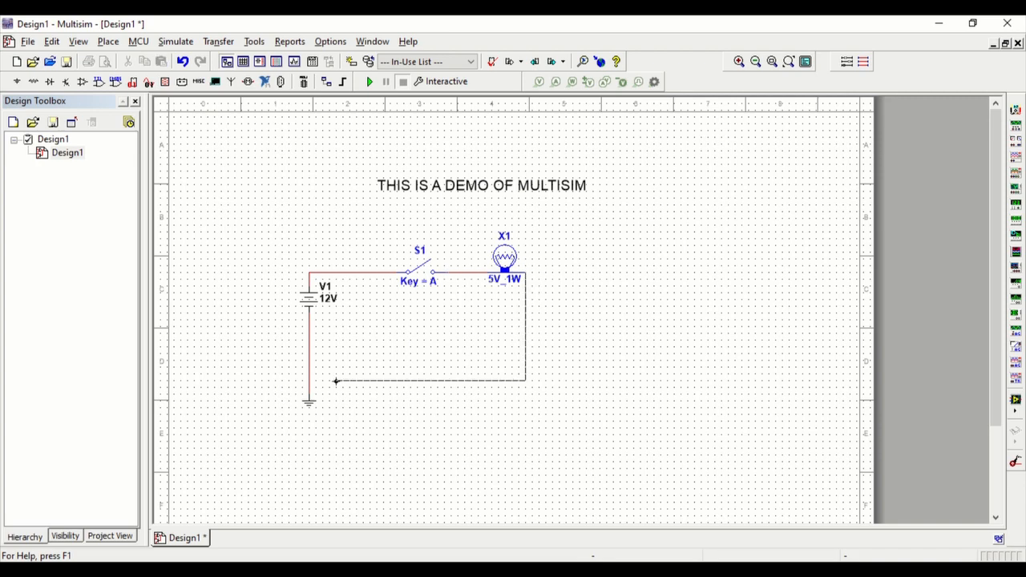
{"action": "left_click", "coordinate": [312, 373]}
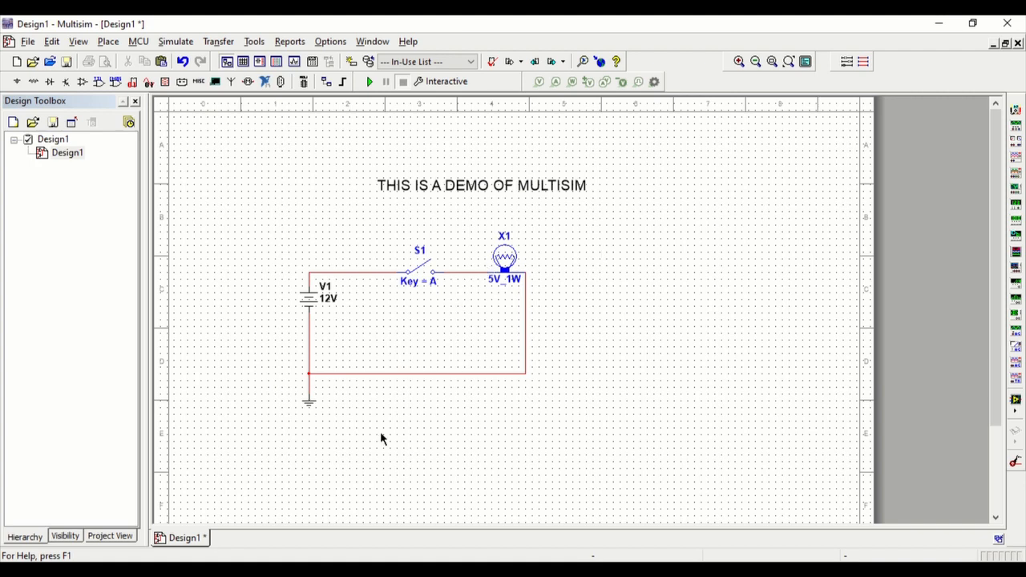
Step: Run the simulation, toggle switch S1 several times to test the lamp on the 12 V supply, and stop it
{"action": "left_click", "coordinate": [369, 83]}
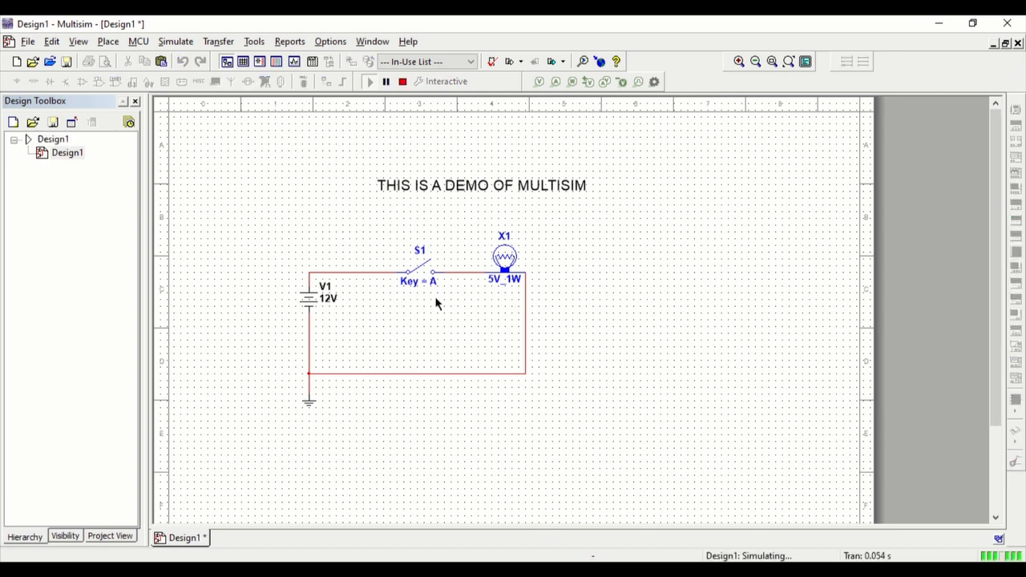
{"action": "key", "text": "a"}
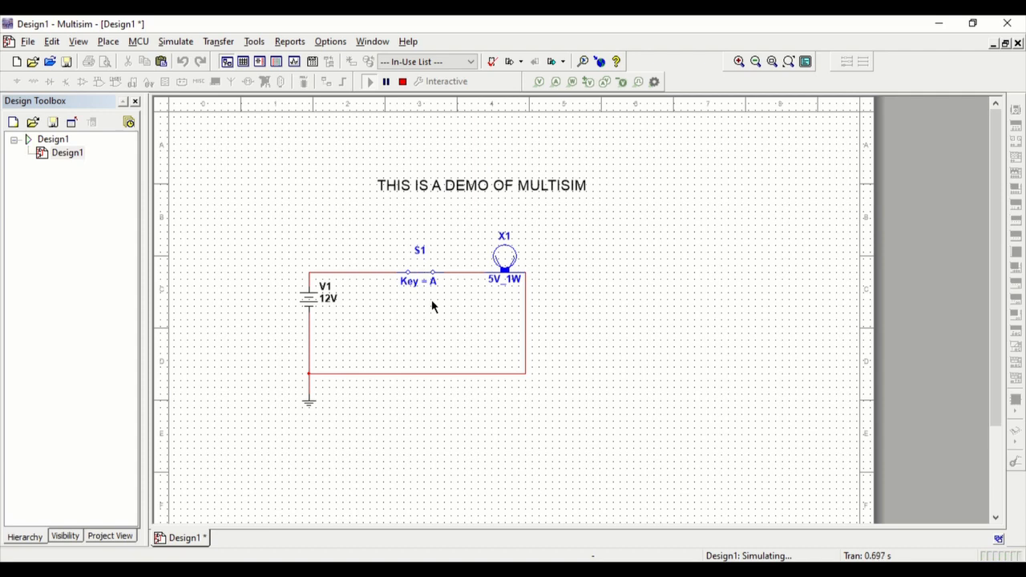
{"action": "key", "text": "a"}
{"action": "key", "text": "a"}
{"action": "key", "text": "a"}
{"action": "left_click", "coordinate": [403, 81]}
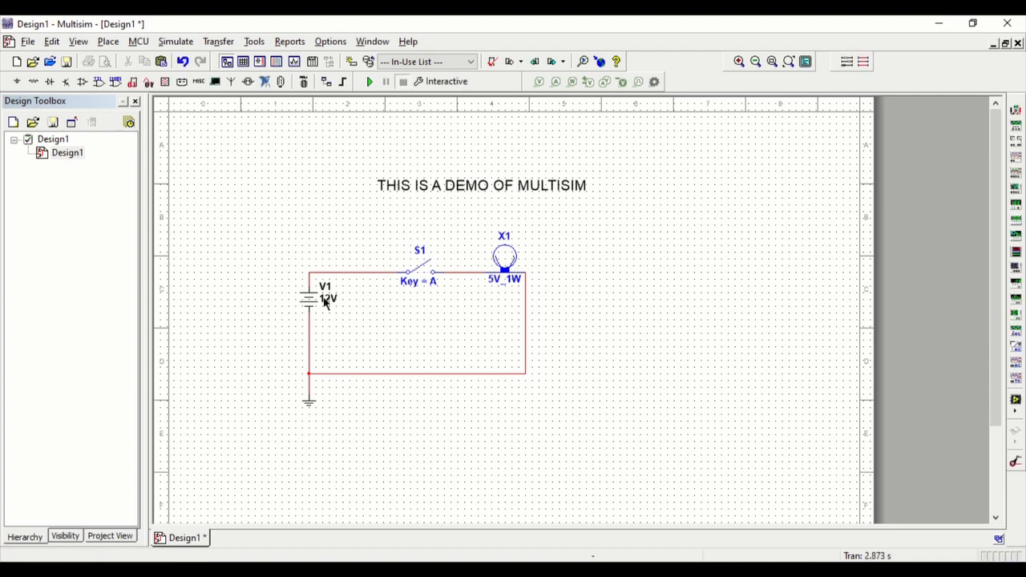
Step: Set the voltage of battery V1 to 5 V
{"action": "left_click", "coordinate": [323, 303]}
{"action": "left_click", "coordinate": [321, 301]}
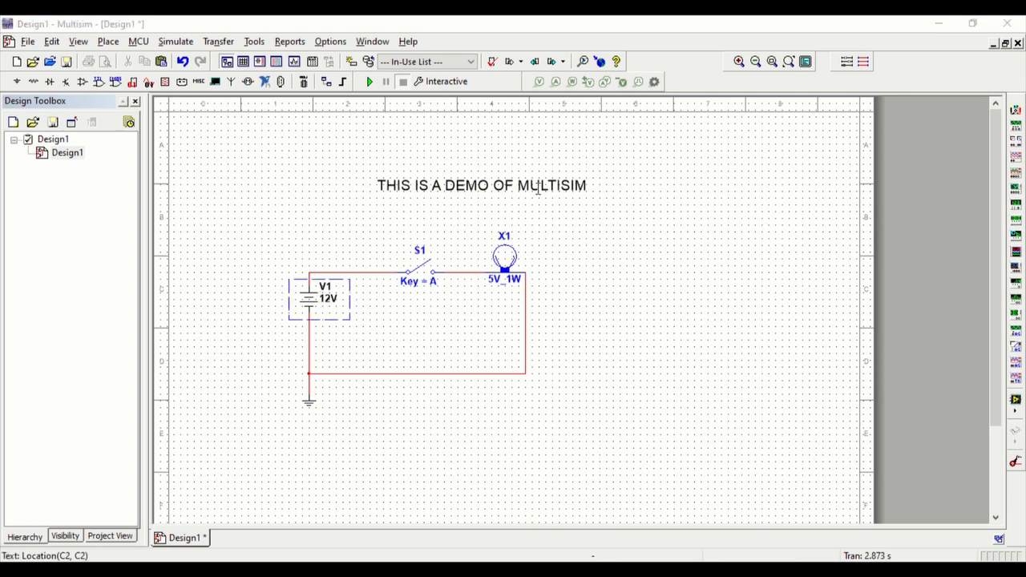
{"action": "left_click", "coordinate": [527, 450]}
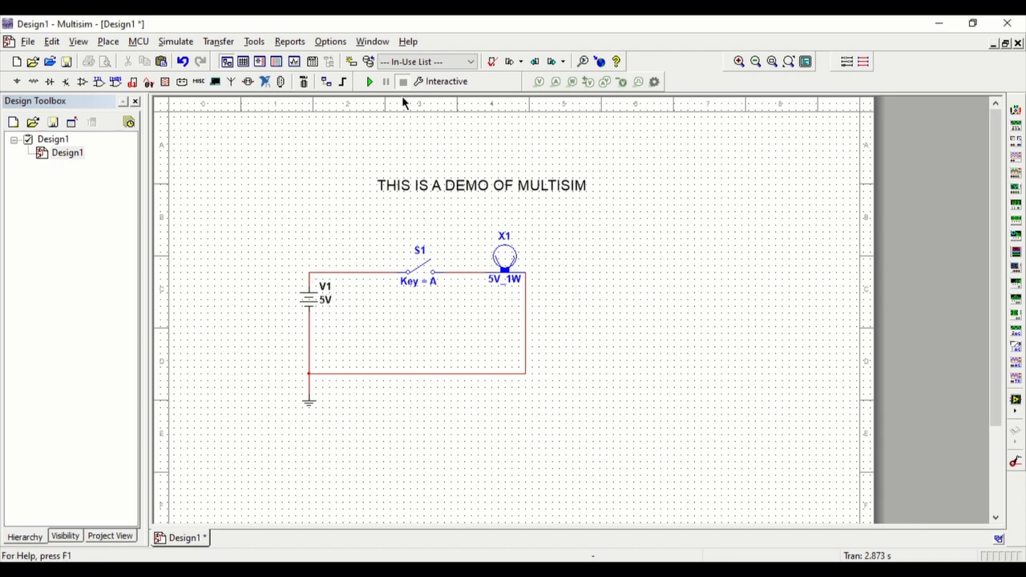
Step: Simulate the circuit with the 5 V battery, toggling switch S1 repeatedly to check the lamp, and stop the simulation
{"action": "left_click", "coordinate": [371, 81]}
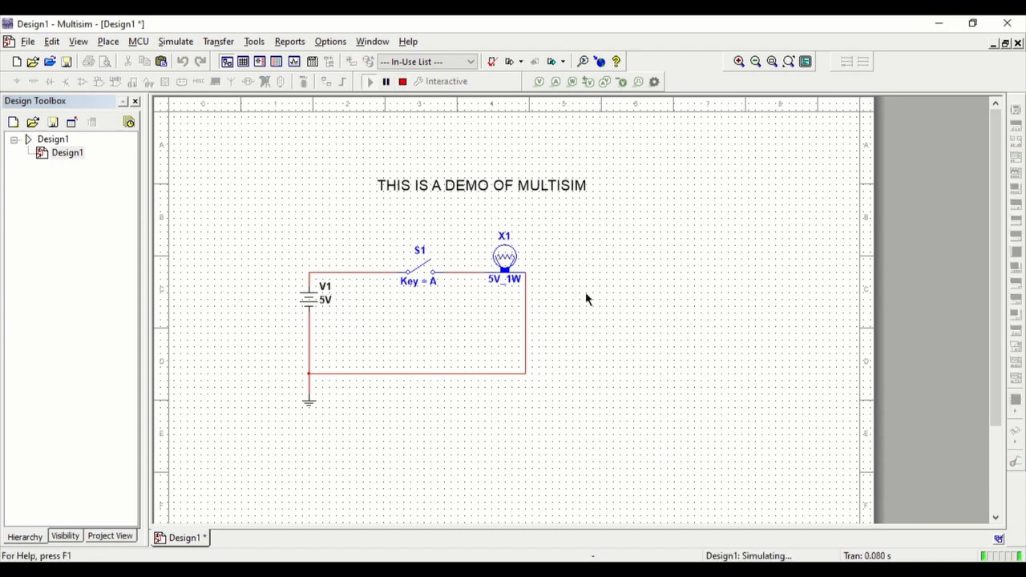
{"action": "key", "text": "a"}
{"action": "key", "text": "a"}
{"action": "key", "text": "a"}
{"action": "key", "text": "a"}
{"action": "key", "text": "a"}
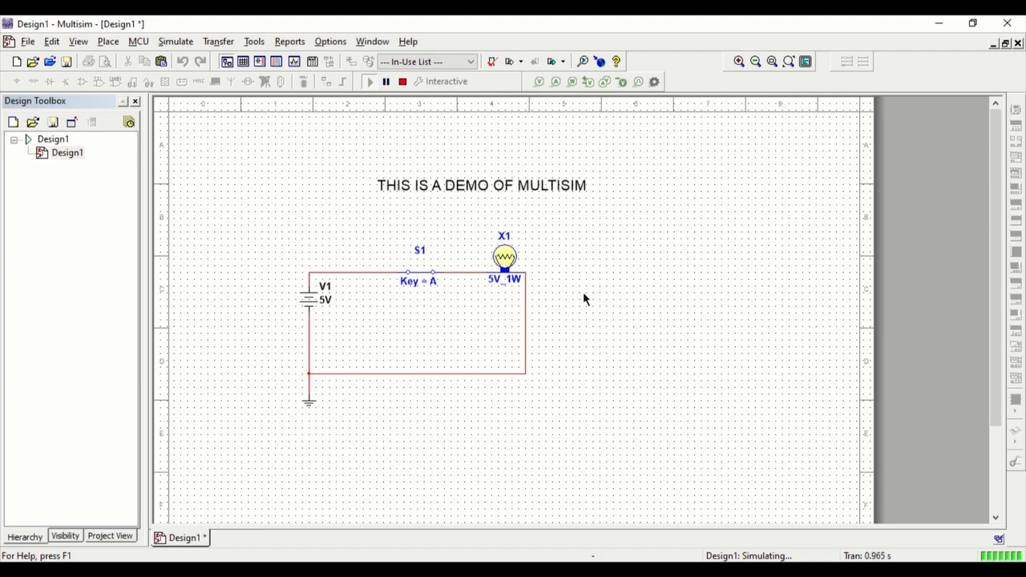
{"action": "key", "text": "a"}
{"action": "key", "text": "a"}
{"action": "key", "text": "a"}
{"action": "key", "text": "a"}
{"action": "key", "text": "a"}
{"action": "key", "text": "a"}
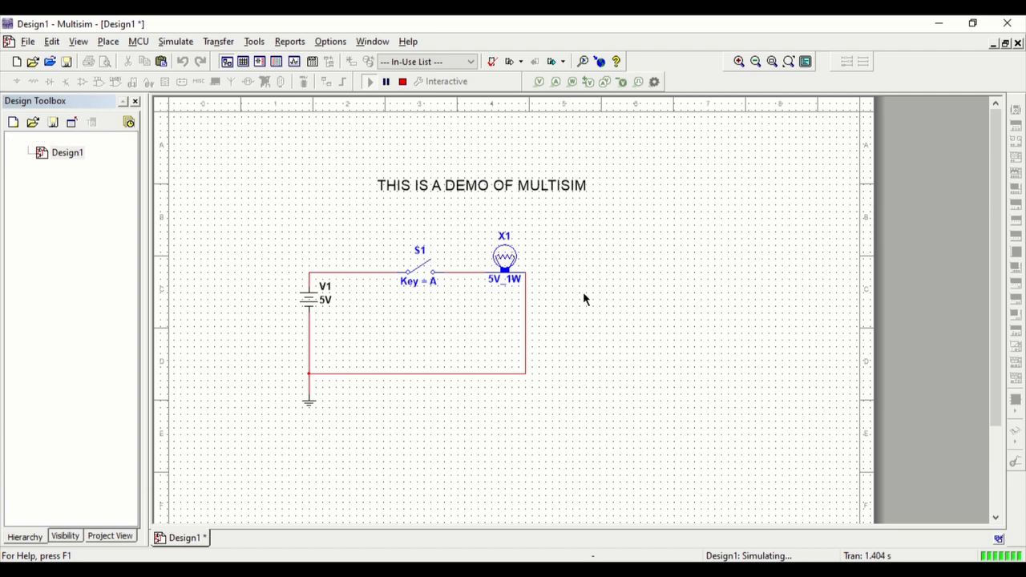
{"action": "left_click", "coordinate": [405, 82]}
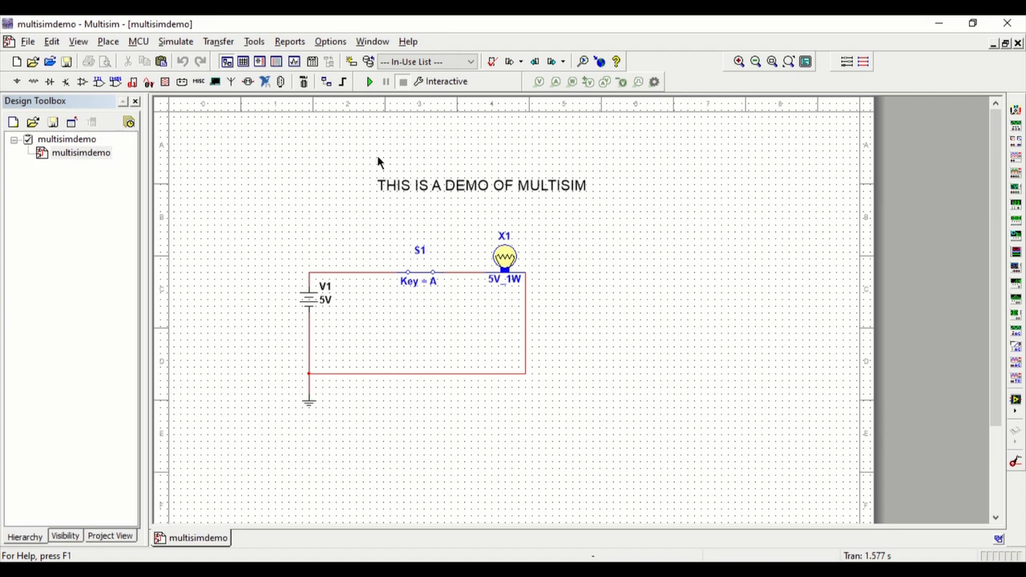
Step: Run the multisimdemo simulation again, open switch S1 to check the lamp, and stop it
{"action": "left_click", "coordinate": [371, 82]}
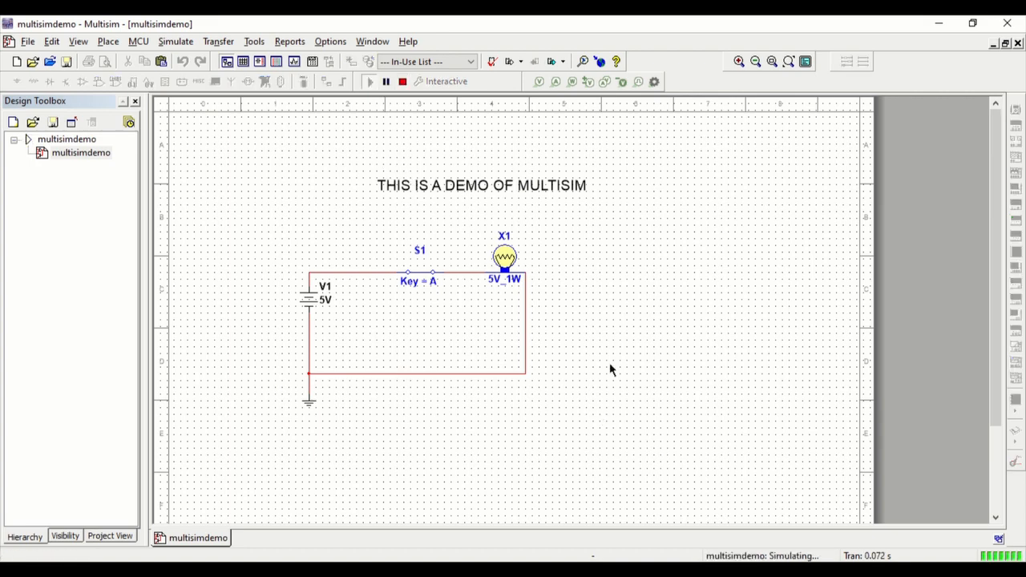
{"action": "key", "text": "a"}
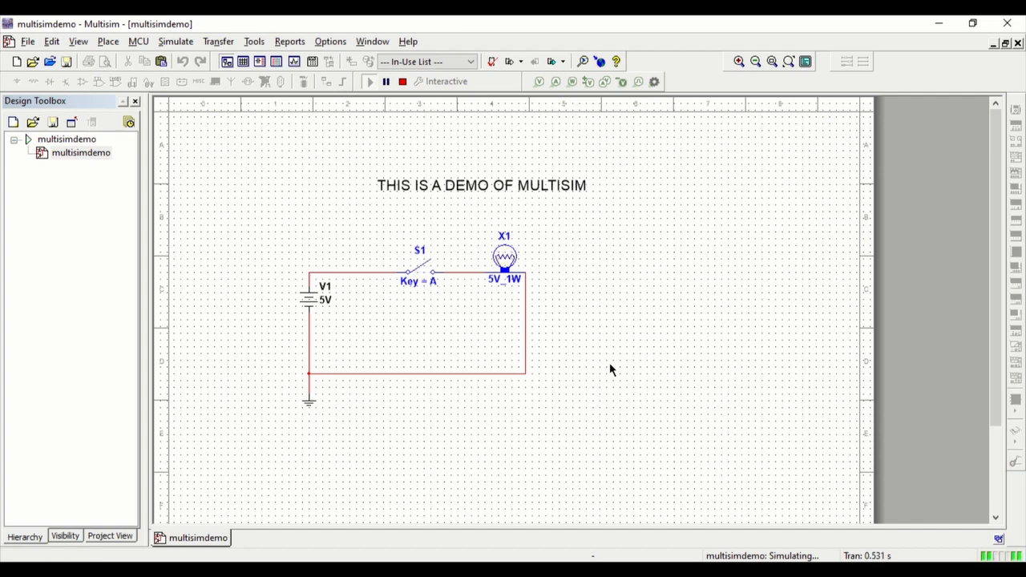
{"action": "left_click", "coordinate": [403, 81]}
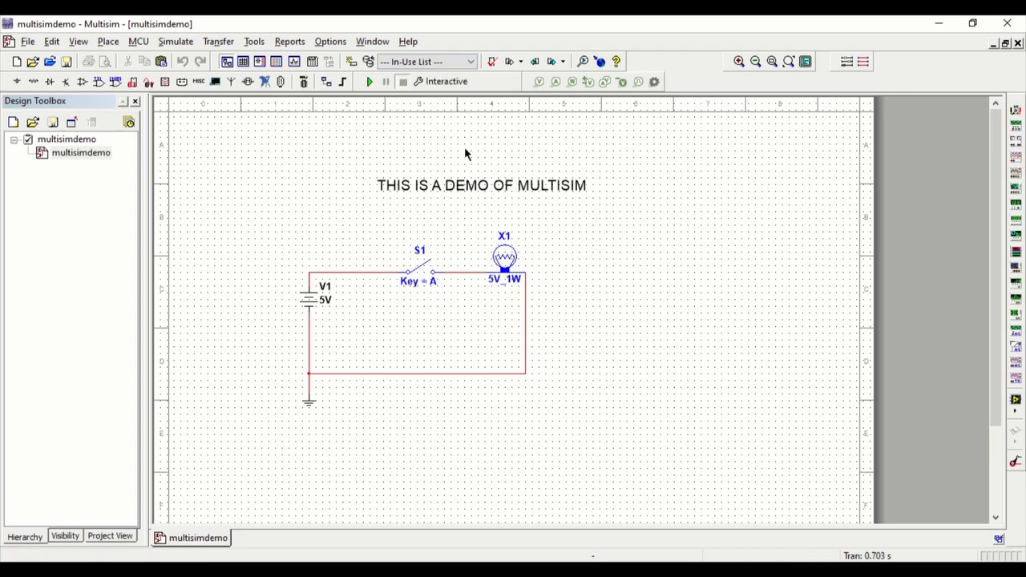
Step: Open the properties of switch S1 to examine its key assignment
{"action": "left_click", "coordinate": [425, 282]}
{"action": "left_click", "coordinate": [426, 282]}
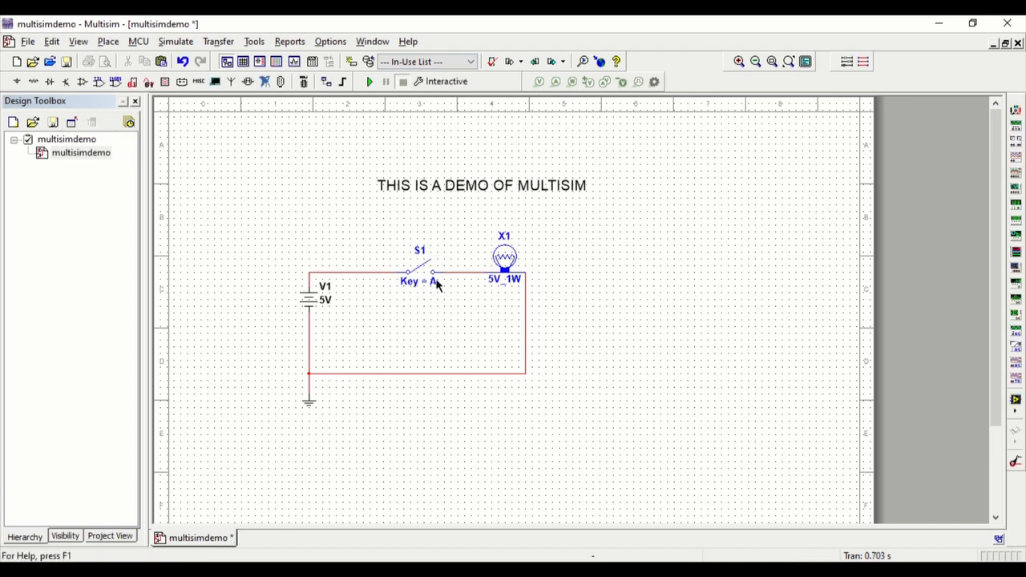
{"action": "left_click", "coordinate": [423, 276]}
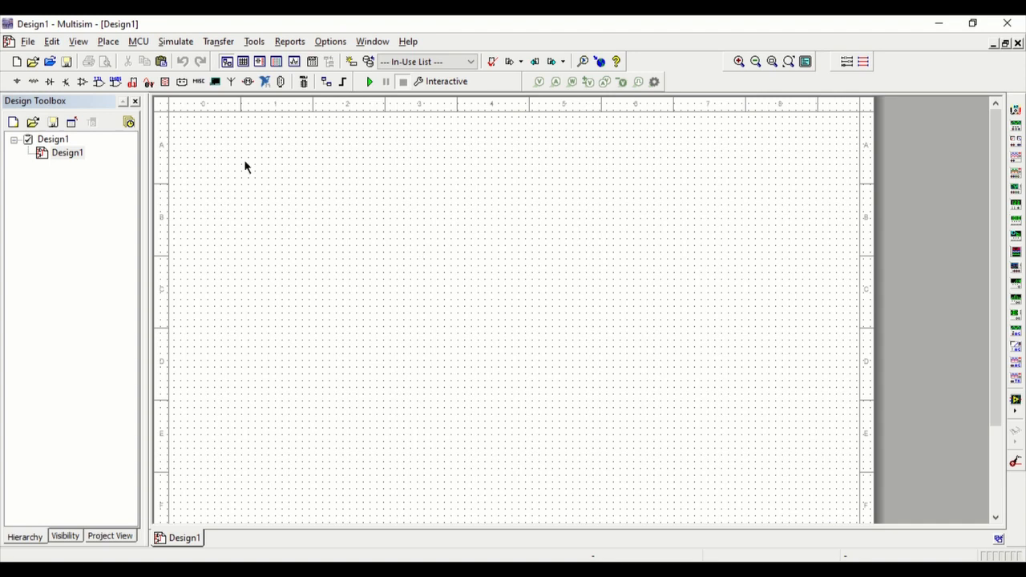
Step: Place a 5.0 V VCC supply near the upper-left corner of the new blank design
{"action": "left_click", "coordinate": [19, 85]}
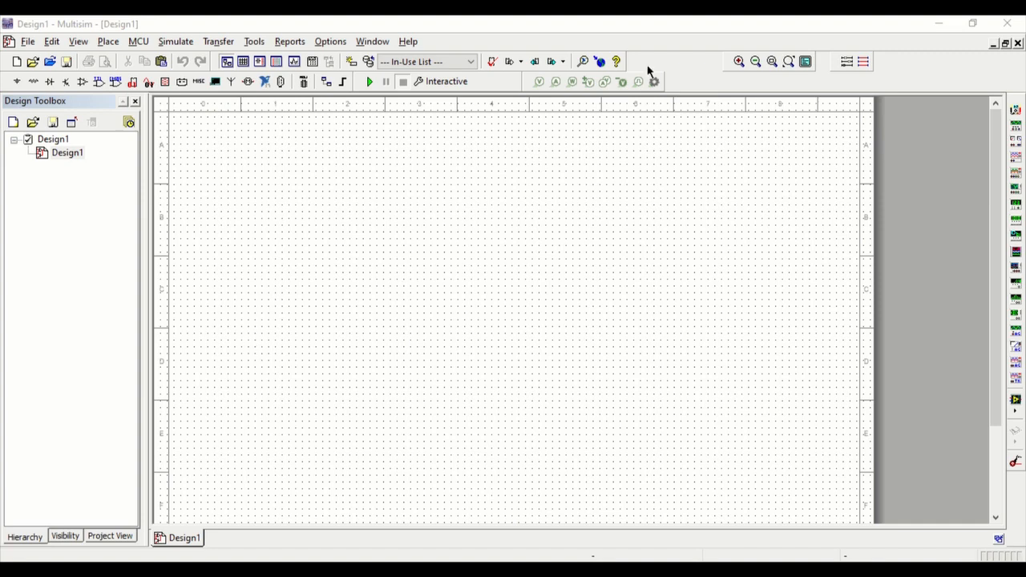
{"action": "left_click", "coordinate": [567, 81]}
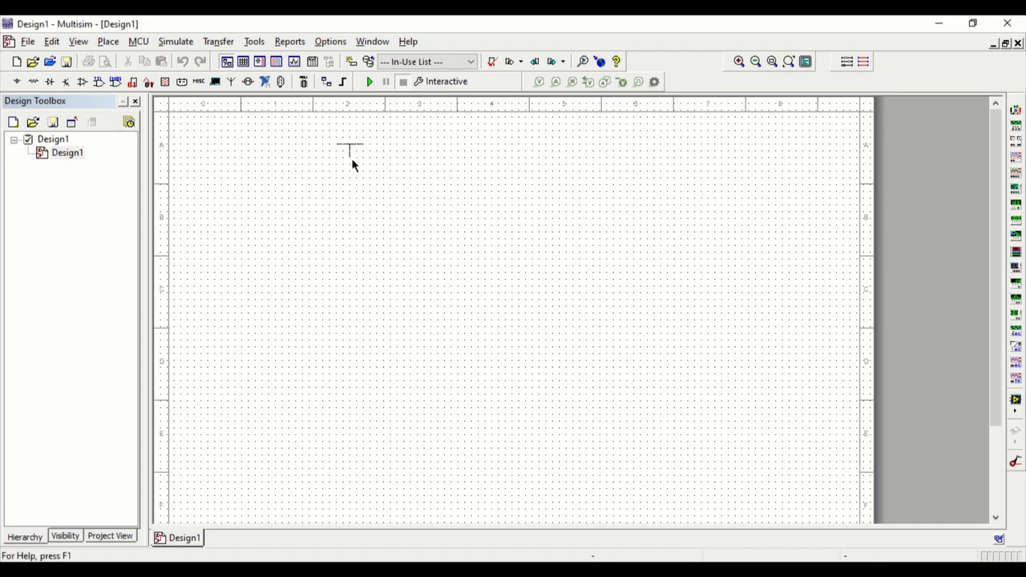
{"action": "left_click", "coordinate": [236, 184]}
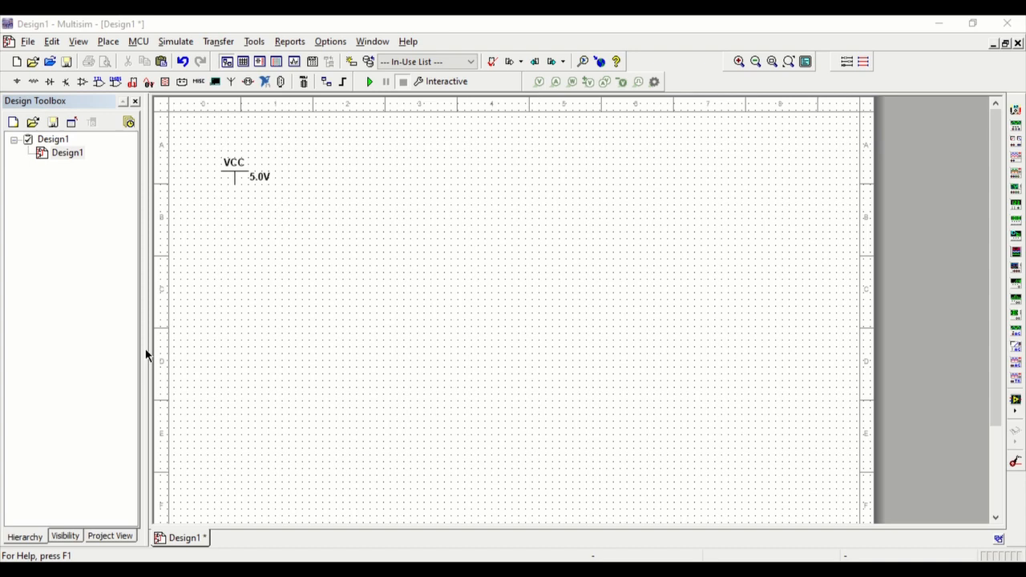
Step: Place a 1 kΩ resistor just below the 5.0 V VCC supply
{"action": "left_click", "coordinate": [571, 90]}
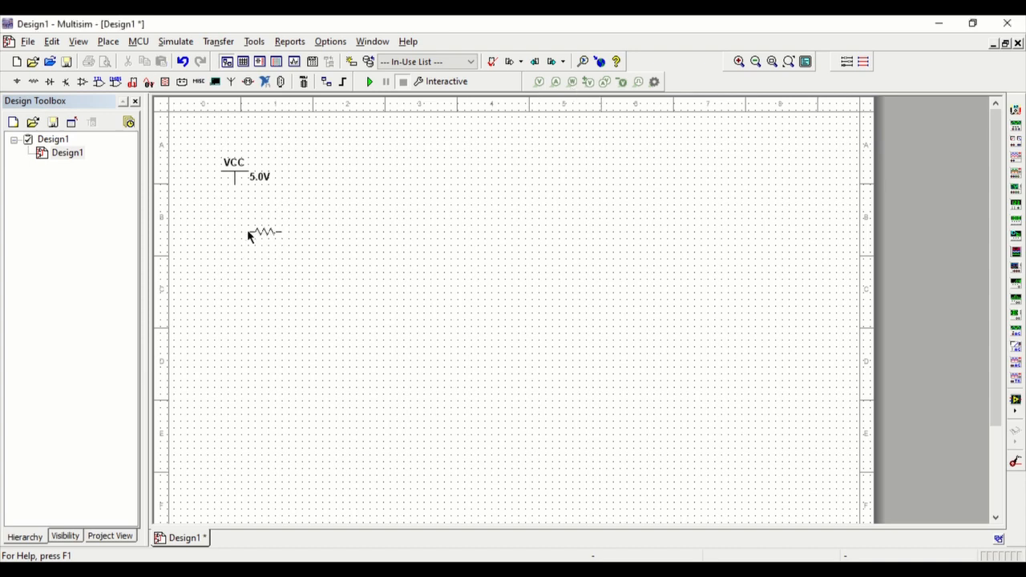
{"action": "key", "text": "Escape"}
{"action": "left_click", "coordinate": [33, 85]}
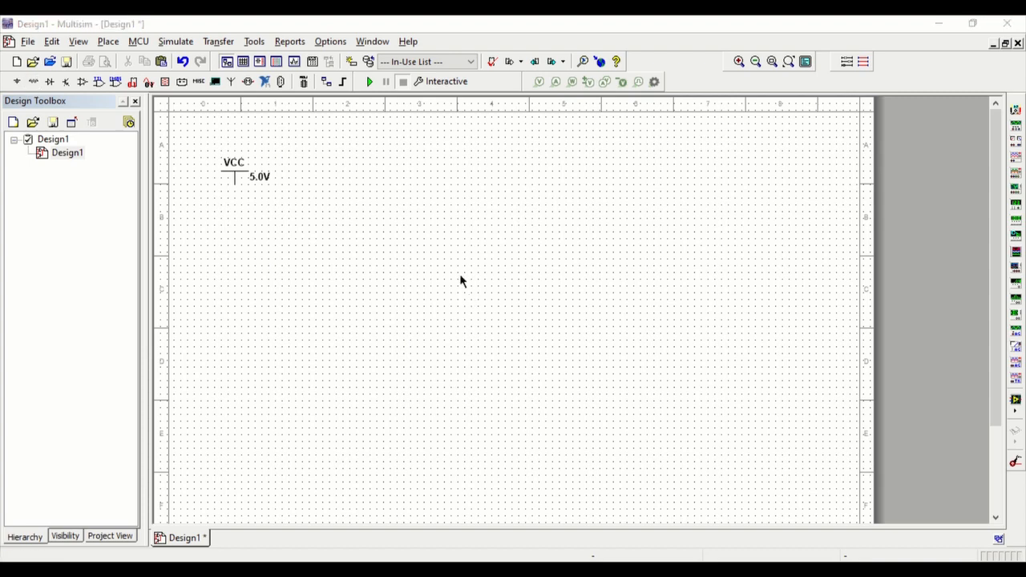
{"action": "left_click", "coordinate": [566, 83]}
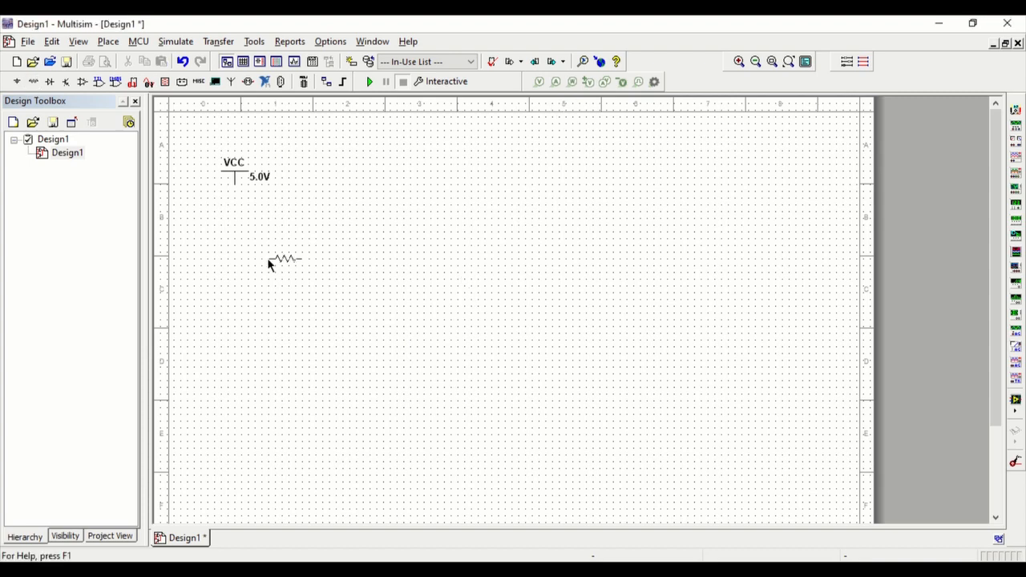
{"action": "left_click", "coordinate": [234, 234]}
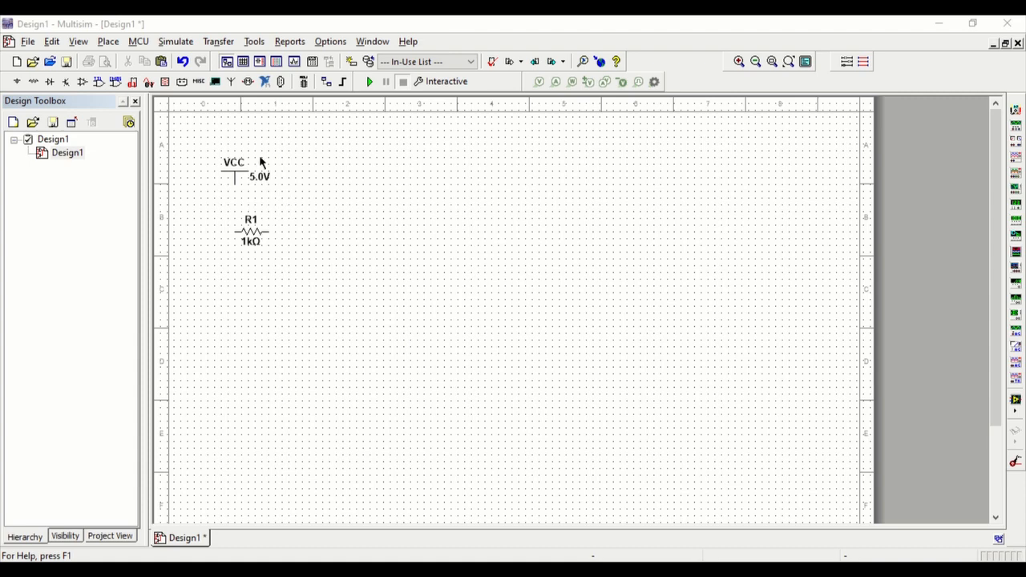
Step: Place a 10.0 kΩ resistor right of the sheet's centre and a Space-key SPDT switch beside R1
{"action": "left_click", "coordinate": [576, 89]}
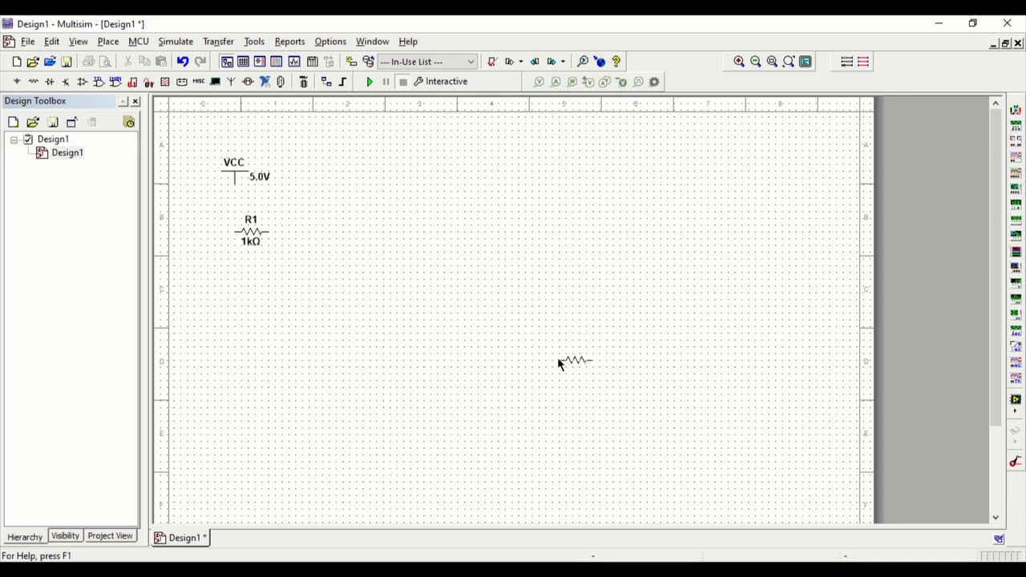
{"action": "left_click", "coordinate": [553, 278]}
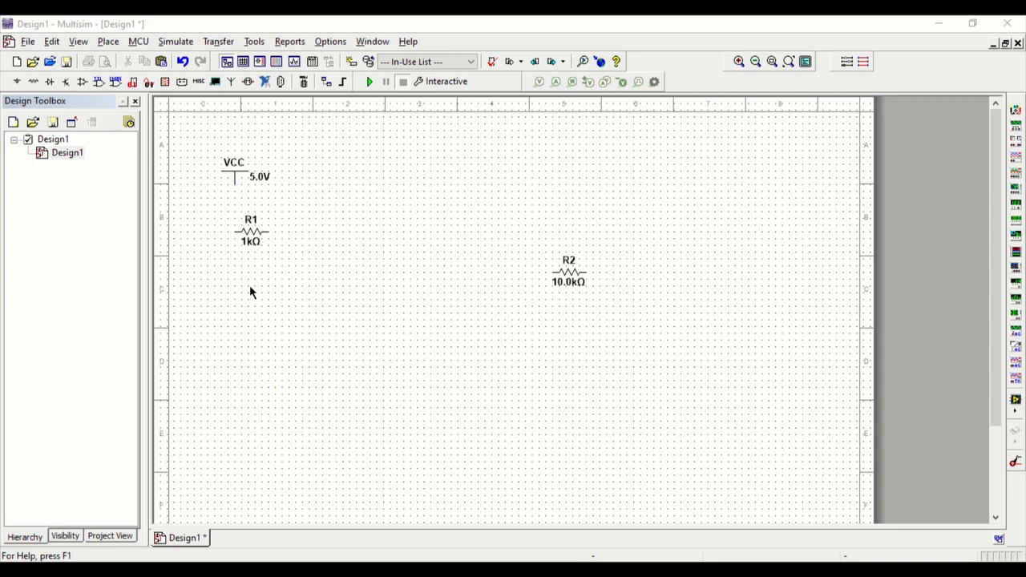
{"action": "left_click", "coordinate": [548, 85]}
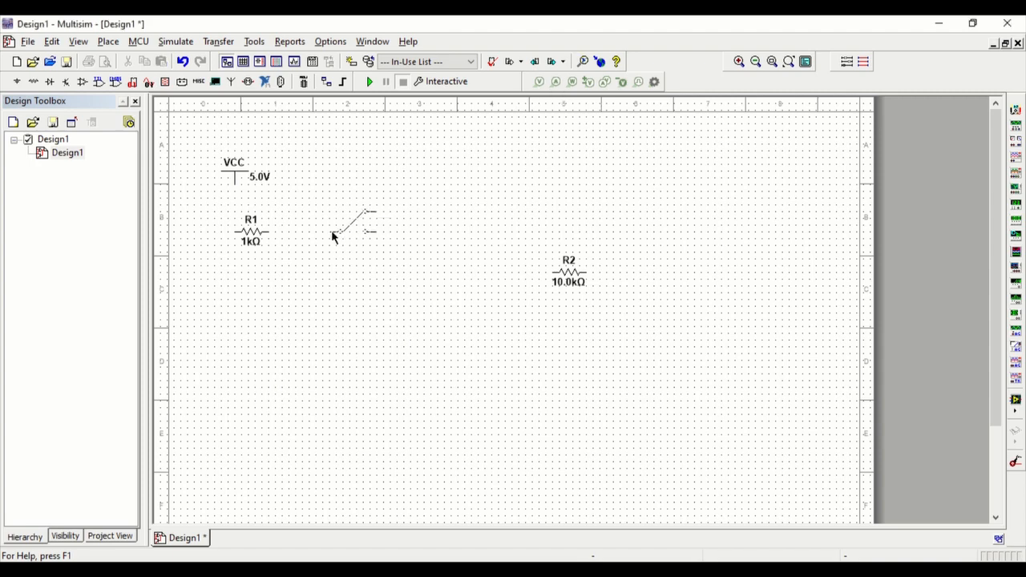
{"action": "left_click", "coordinate": [341, 232]}
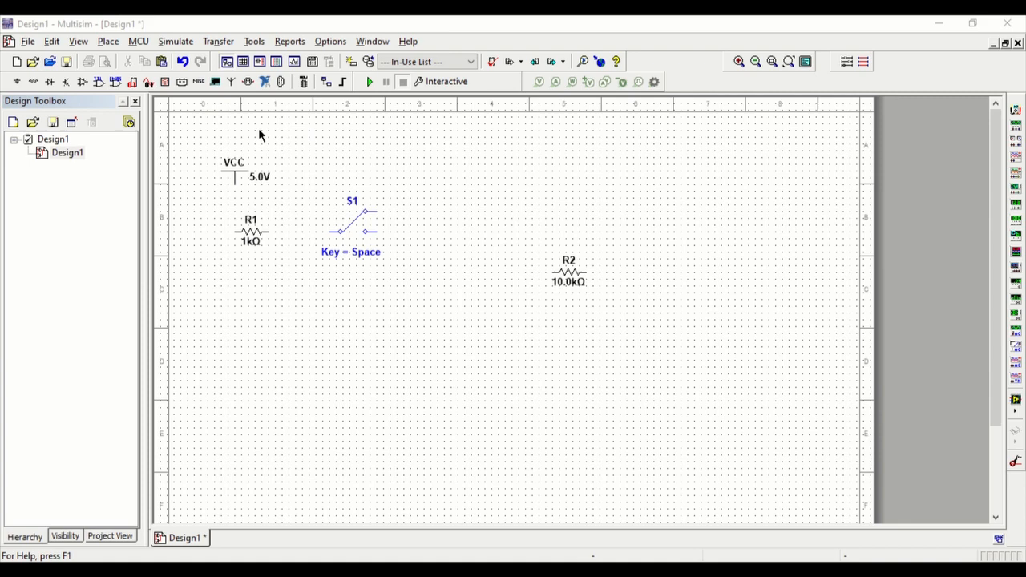
Step: Place a blue 2.5 V probe above and to the right of S1, and a plain 2.5 V probe near the sheet's upper right
{"action": "left_click", "coordinate": [568, 89]}
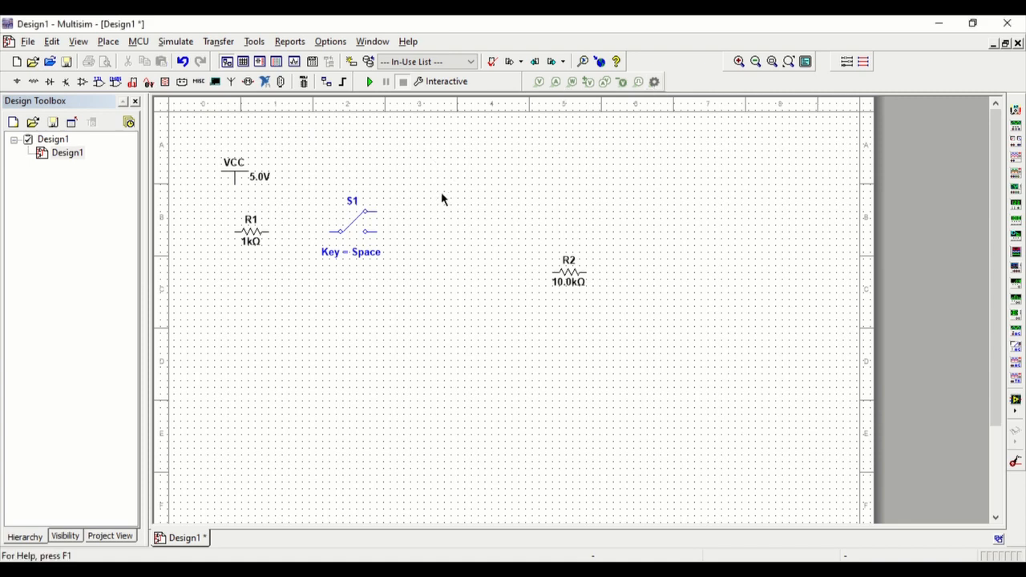
{"action": "left_click", "coordinate": [441, 192]}
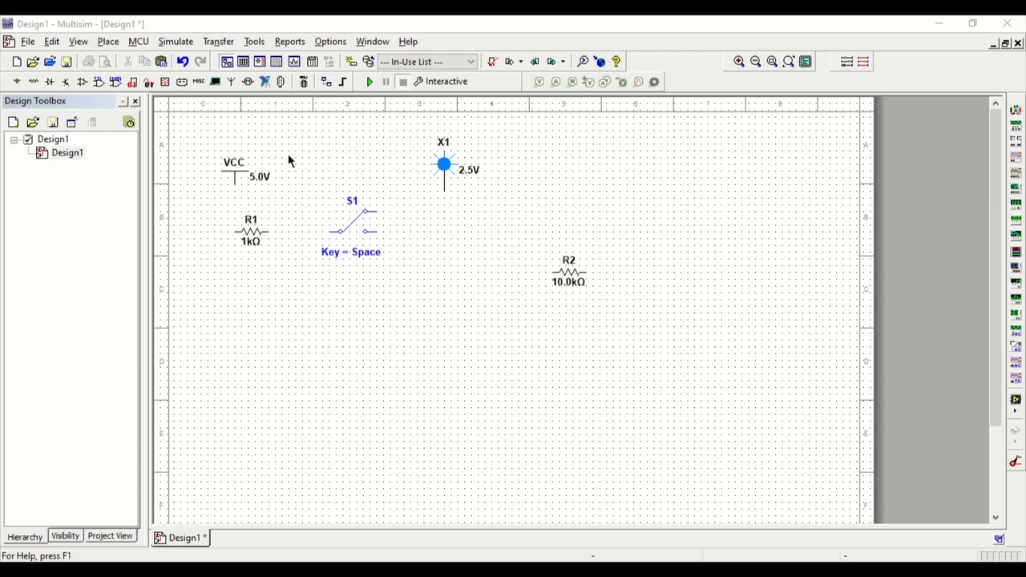
{"action": "left_click", "coordinate": [572, 81]}
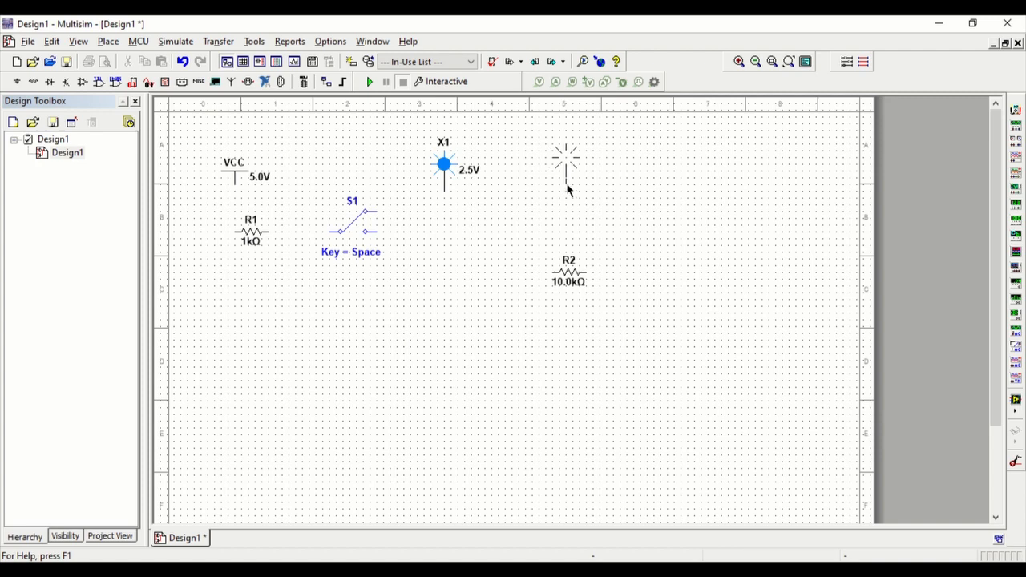
{"action": "left_click", "coordinate": [661, 172]}
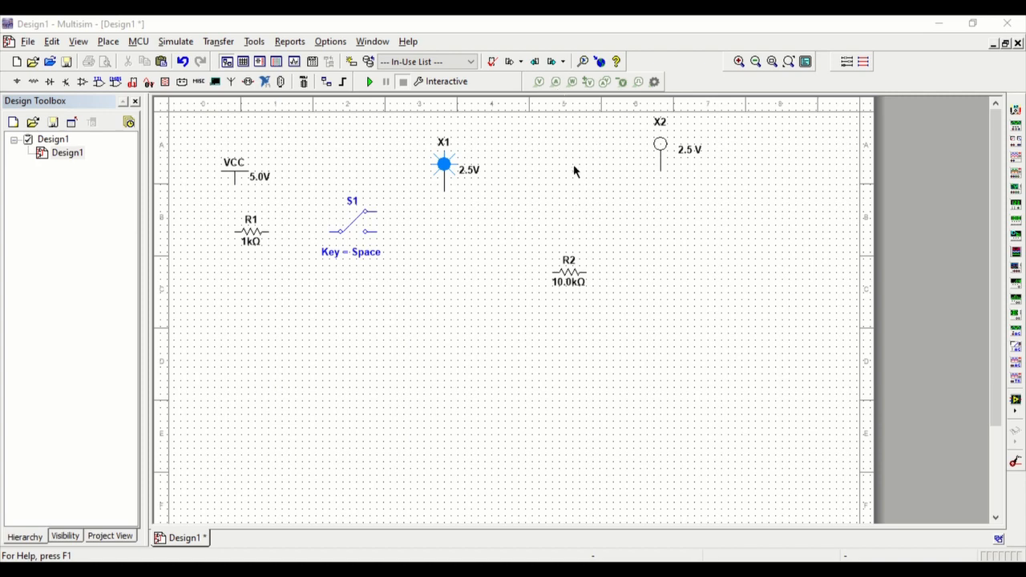
Step: Place a 74LS04D inverter just above R2 and a vertical DC voltmeter to the right of R2
{"action": "left_click", "coordinate": [566, 98]}
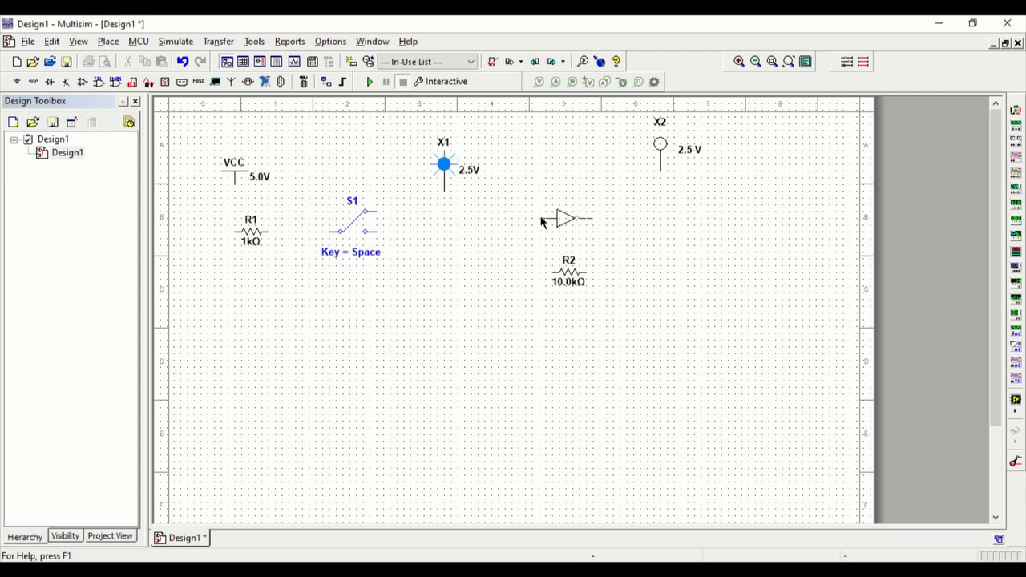
{"action": "left_click", "coordinate": [558, 230]}
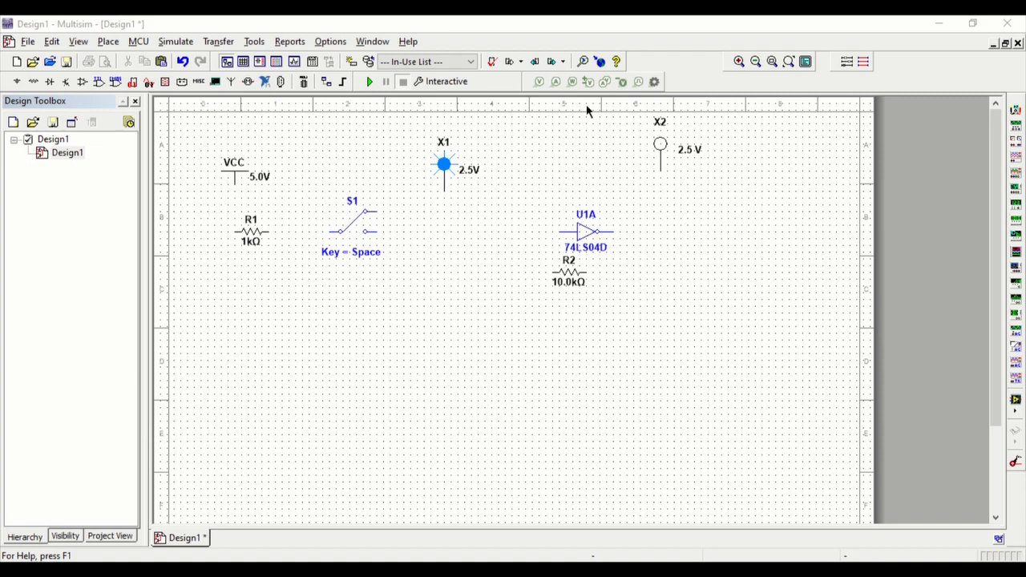
{"action": "left_click", "coordinate": [568, 82]}
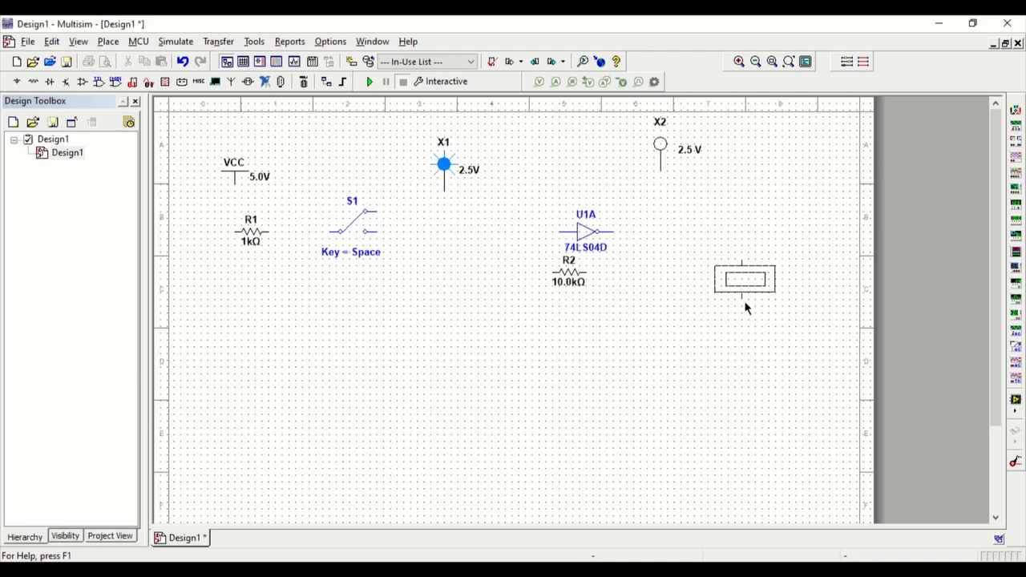
{"action": "left_click", "coordinate": [745, 307]}
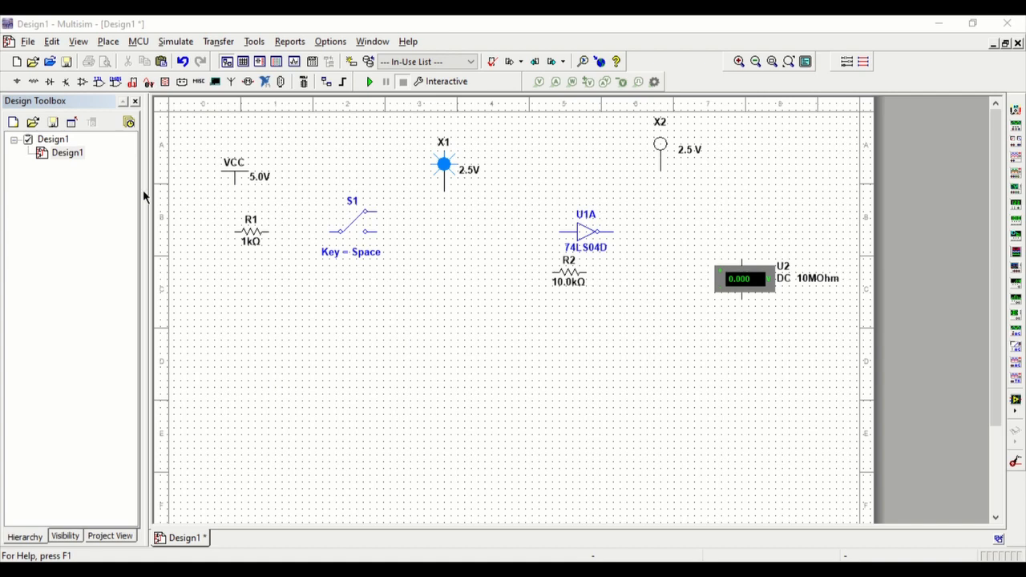
Step: Place a vertical DC ammeter below and to the left of R2, and a ground symbol well below R1
{"action": "left_click", "coordinate": [556, 82]}
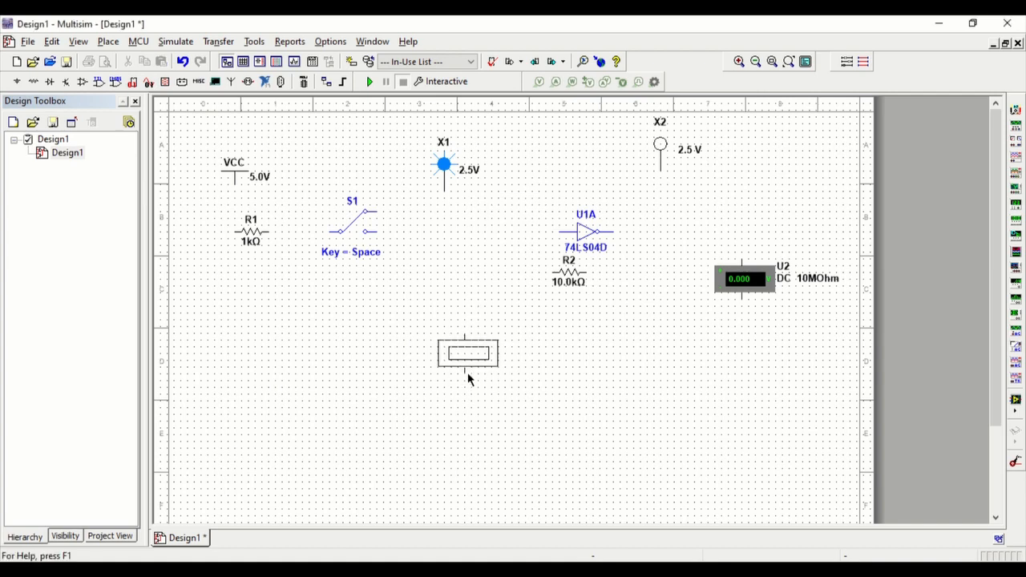
{"action": "left_click", "coordinate": [481, 397]}
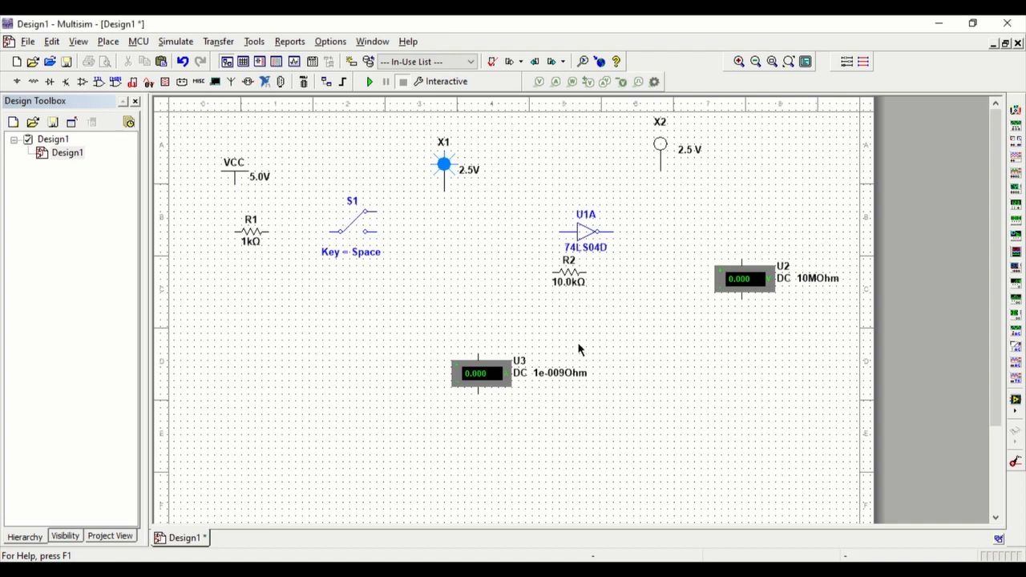
{"action": "left_click", "coordinate": [16, 83]}
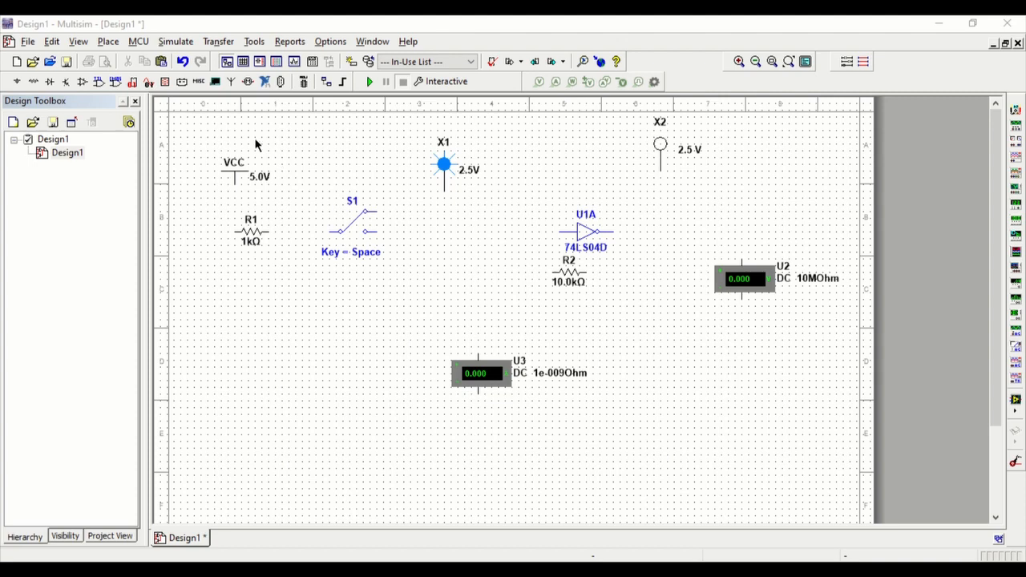
{"action": "left_click", "coordinate": [568, 87]}
{"action": "left_click", "coordinate": [259, 403]}
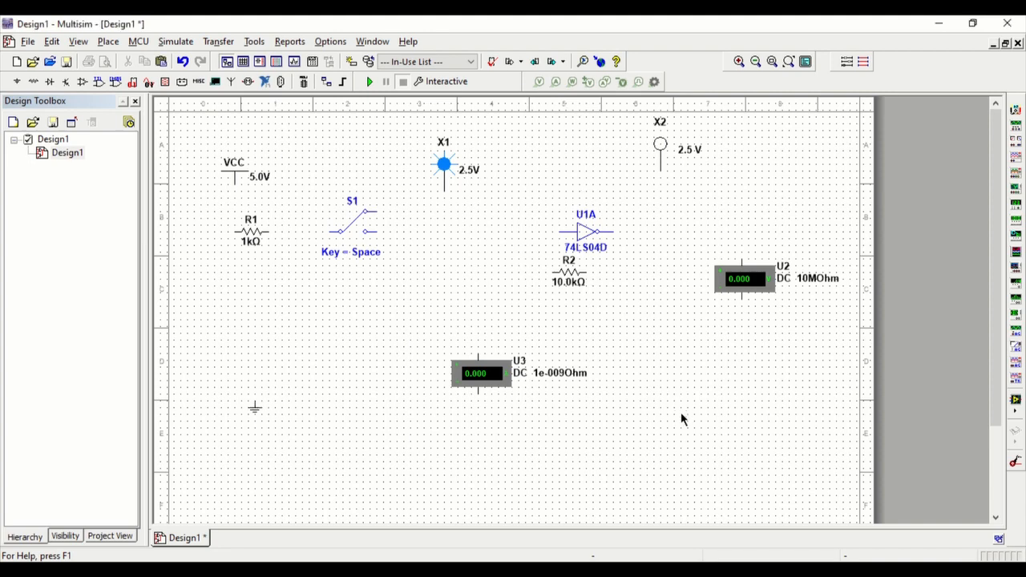
Step: Rotate R1 90 degrees to stand vertically, and move it and the ground symbol roughly into line beneath the VCC supply
{"action": "left_click", "coordinate": [253, 233]}
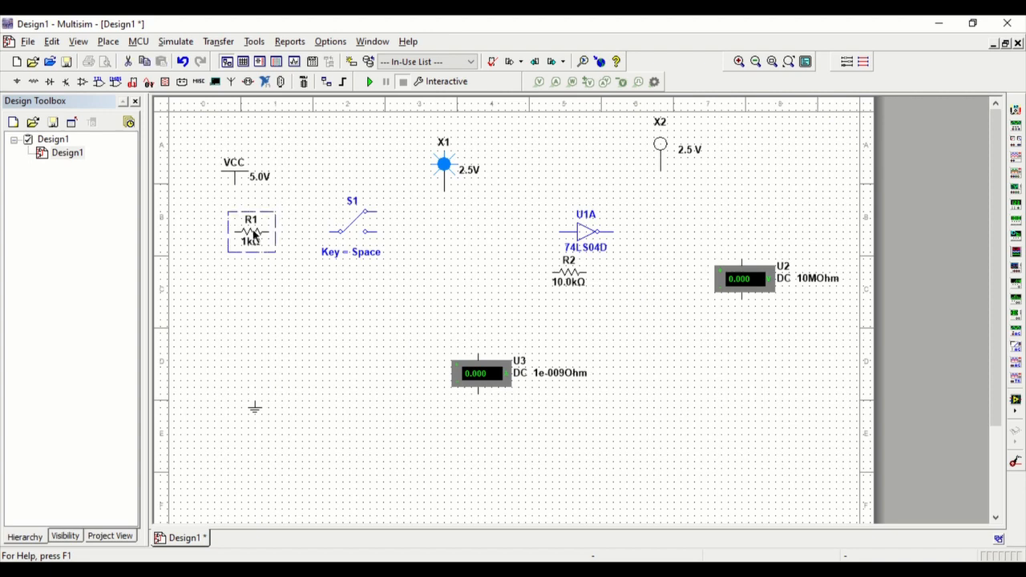
{"action": "key", "text": "ctrl+r"}
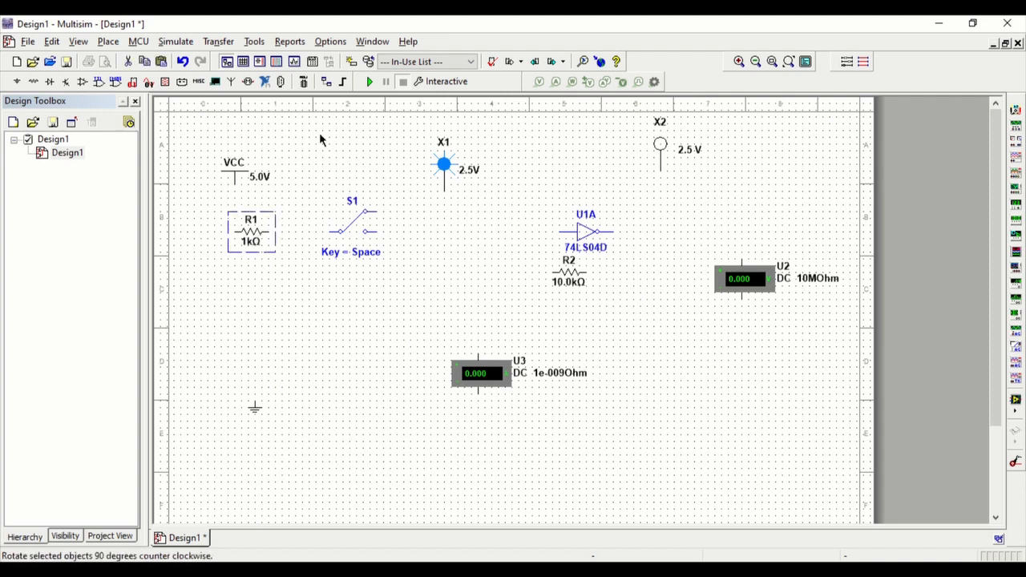
{"action": "left_click", "coordinate": [324, 137]}
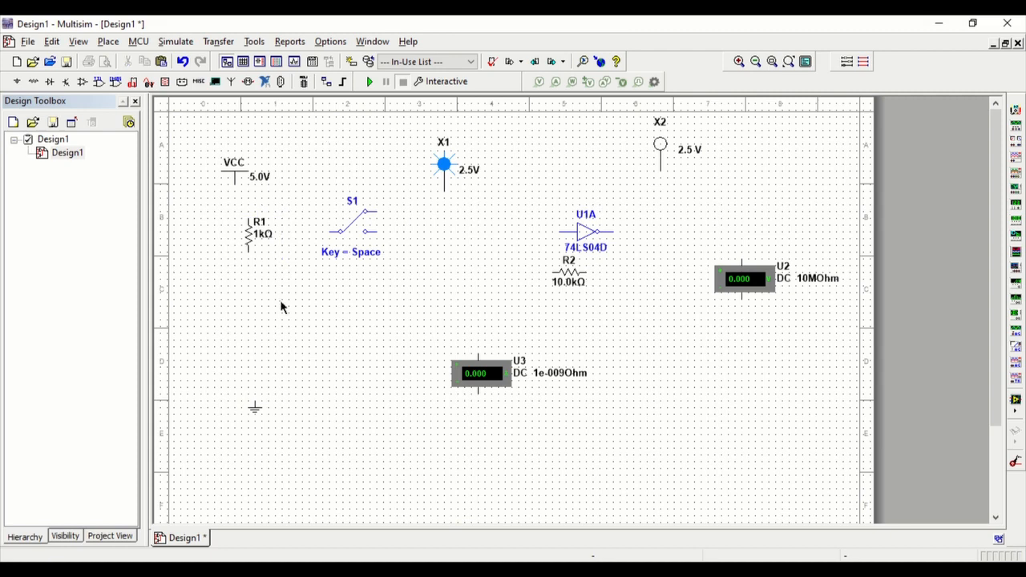
{"action": "left_click_drag", "start_coordinate": [247, 242], "coordinate": [235, 271]}
{"action": "left_click", "coordinate": [241, 415]}
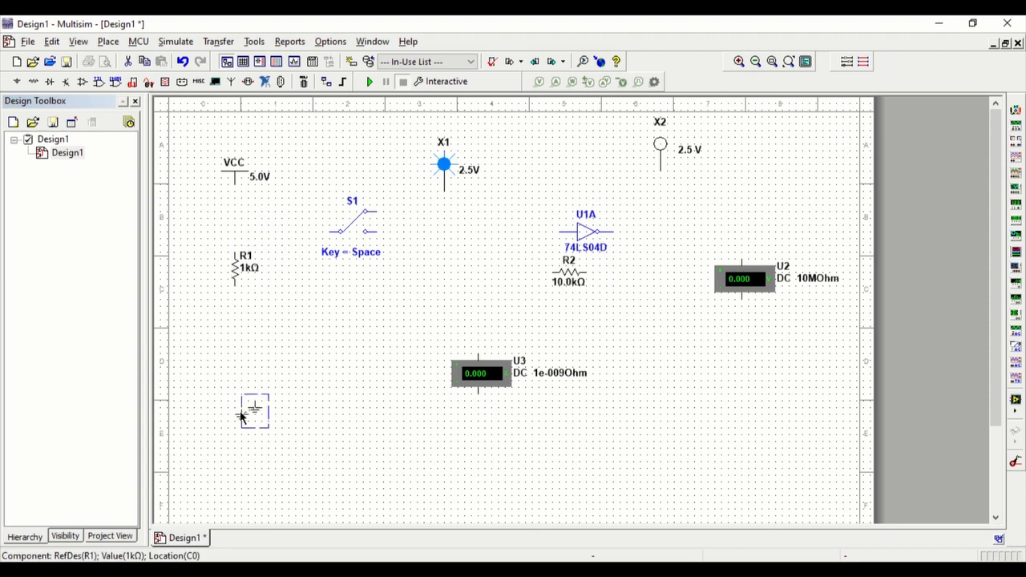
{"action": "left_click", "coordinate": [325, 361]}
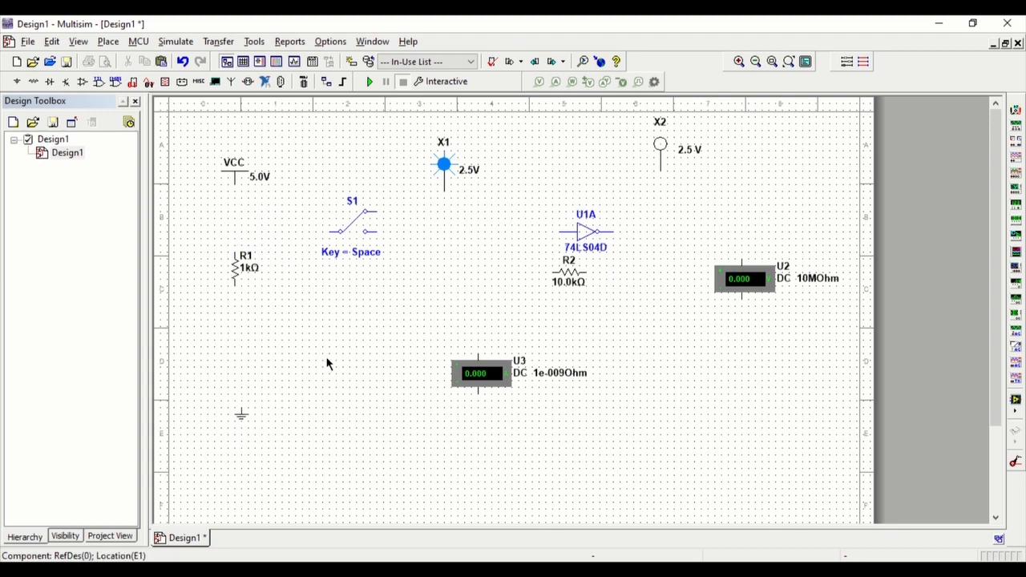
Step: Rotate switch S1 180 degrees so its two throws face R1, and move it down between R1 and the ammeter
{"action": "left_click", "coordinate": [366, 234]}
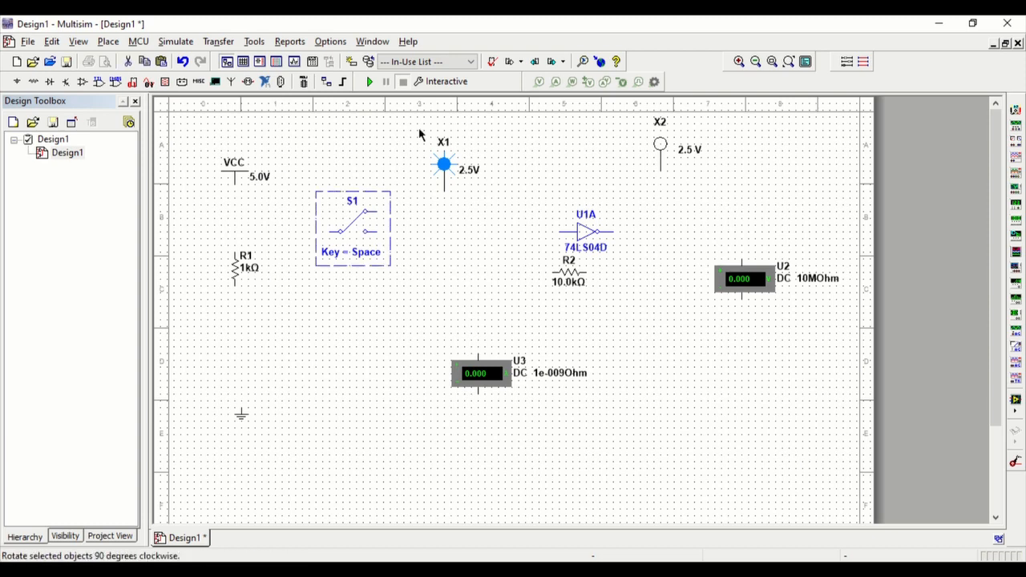
{"action": "key", "text": "ctrl+r"}
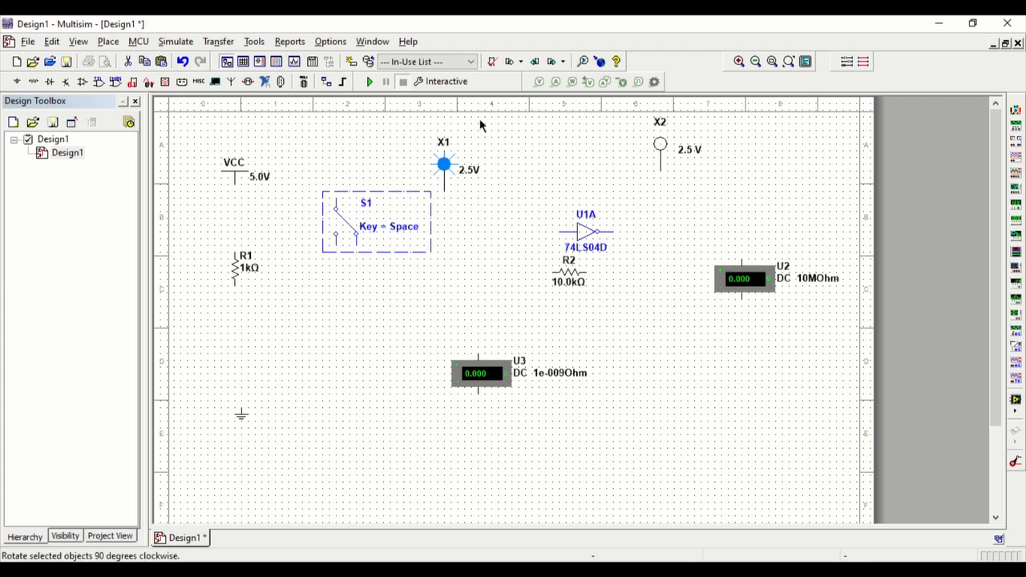
{"action": "key", "text": "ctrl+r"}
{"action": "left_click", "coordinate": [412, 262]}
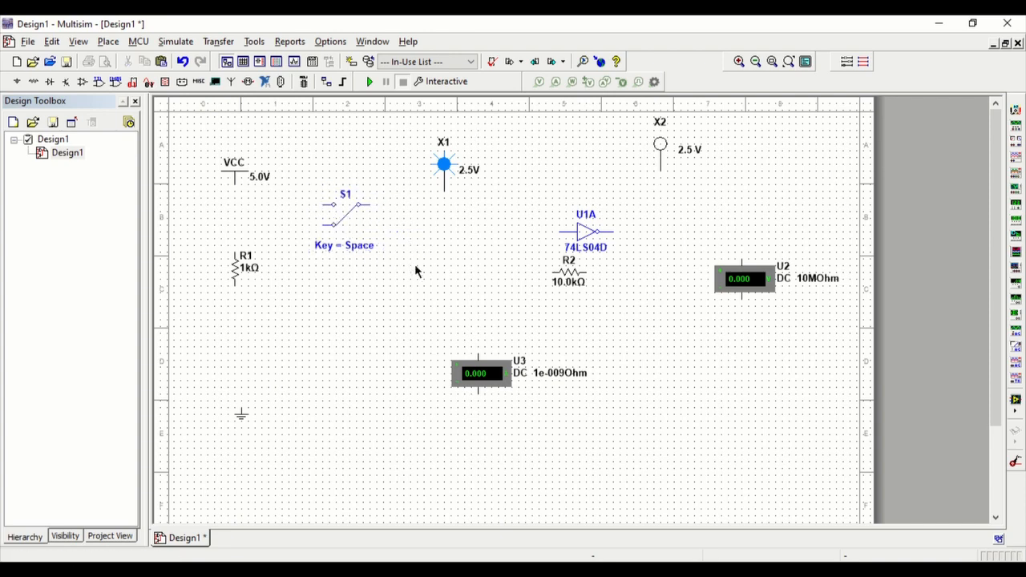
{"action": "left_click", "coordinate": [350, 225]}
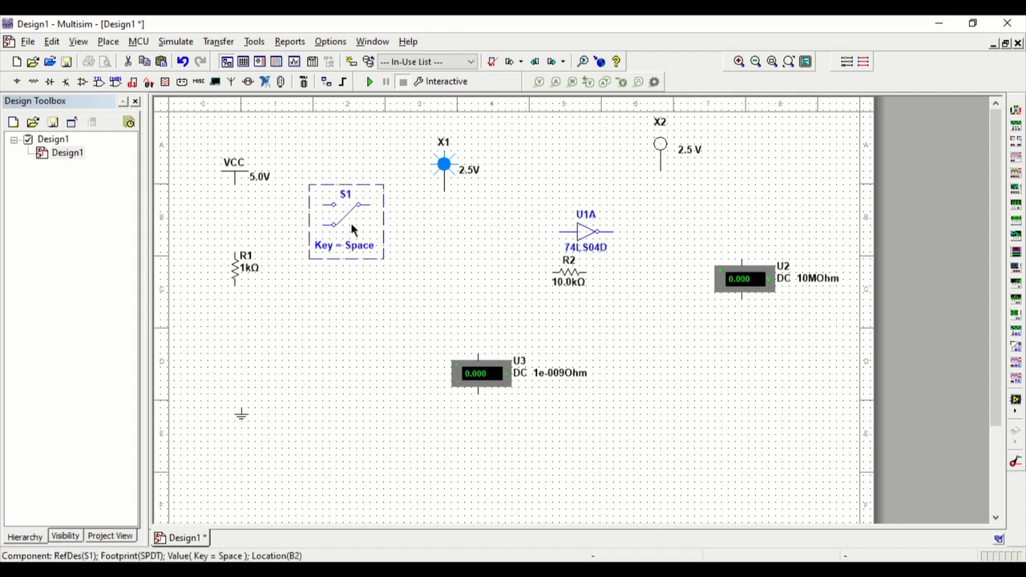
{"action": "left_click_drag", "start_coordinate": [352, 227], "coordinate": [374, 337]}
{"action": "left_click", "coordinate": [409, 399]}
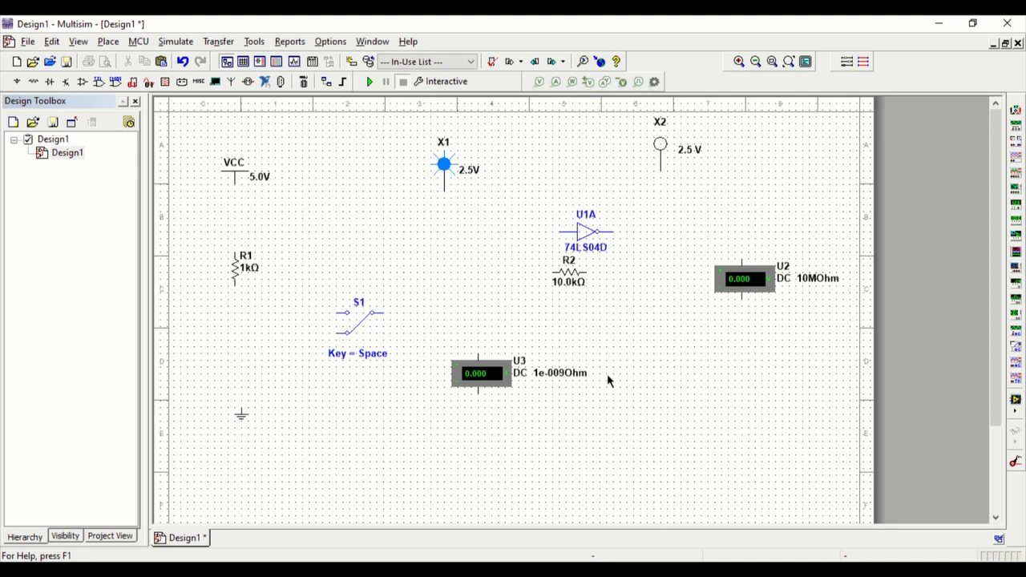
Step: Move the U2 voltmeter straight down to roughly the same height as the U3 ammeter
{"action": "left_click", "coordinate": [494, 383]}
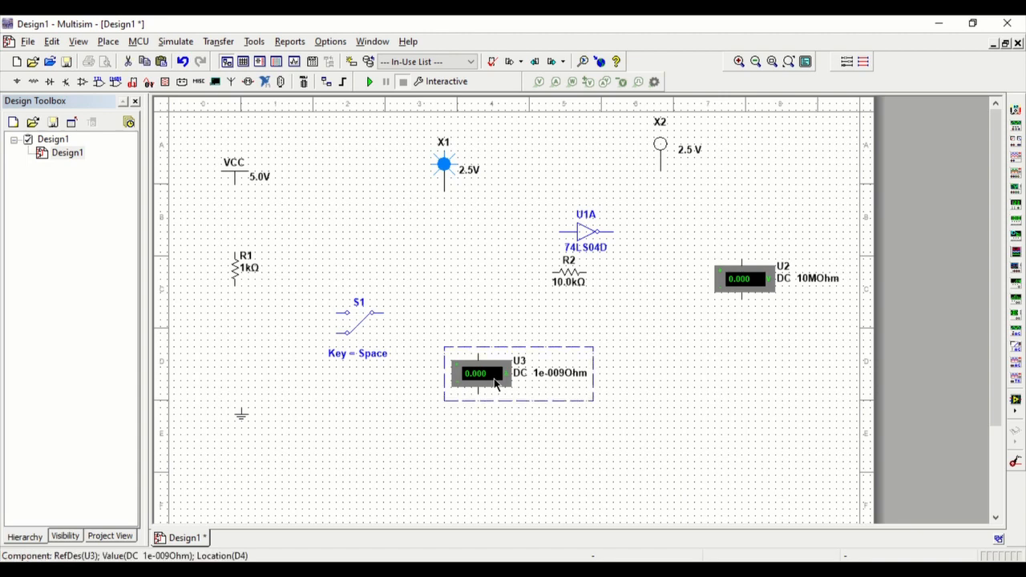
{"action": "left_click", "coordinate": [659, 389]}
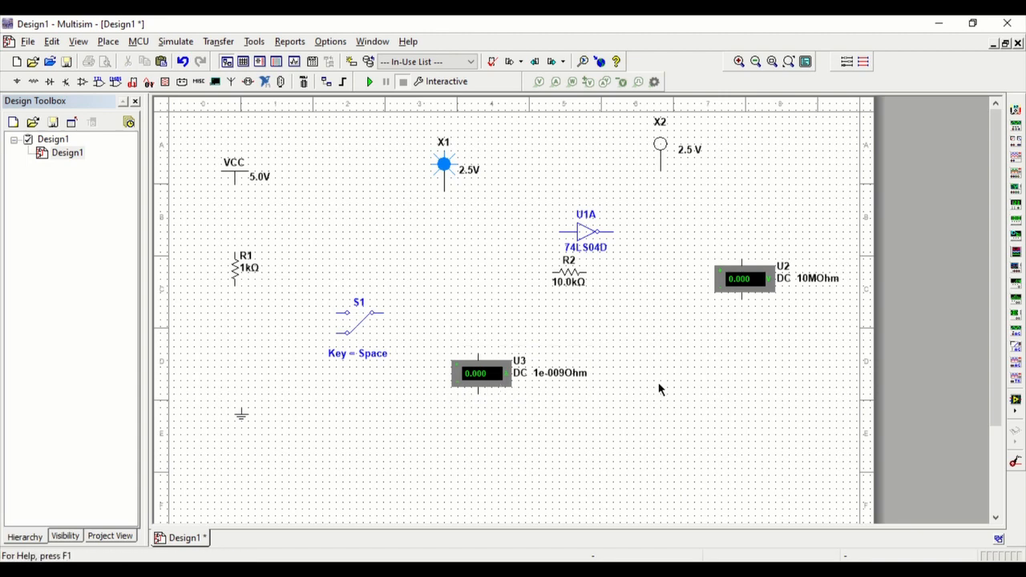
{"action": "left_click_drag", "start_coordinate": [756, 289], "coordinate": [755, 363]}
{"action": "left_click", "coordinate": [809, 454]}
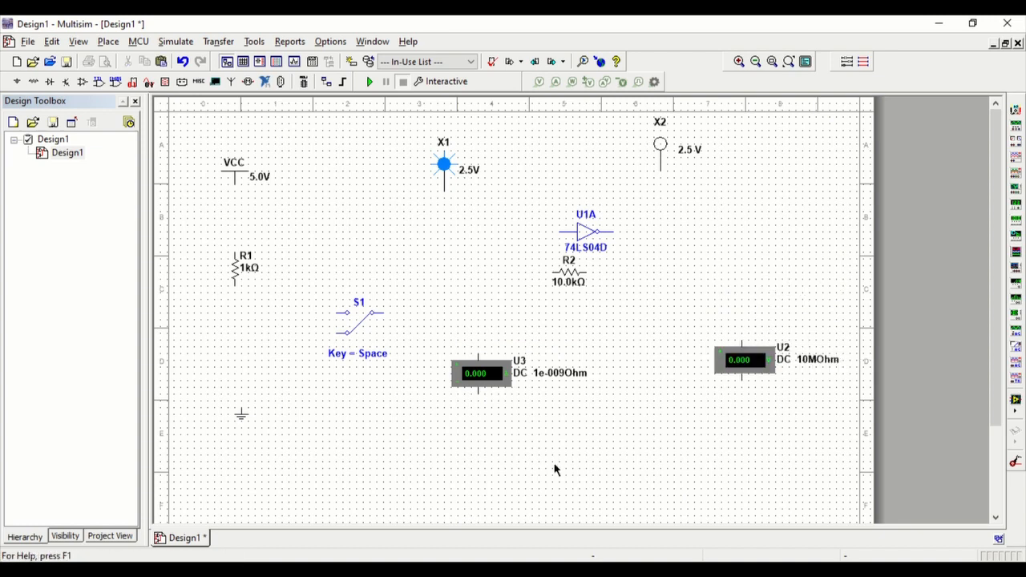
{"action": "scroll", "coordinate": [554, 468], "scroll_direction": "up", "scroll_amount": 1}
{"action": "left_click_drag", "start_coordinate": [632, 515], "coordinate": [559, 526]}
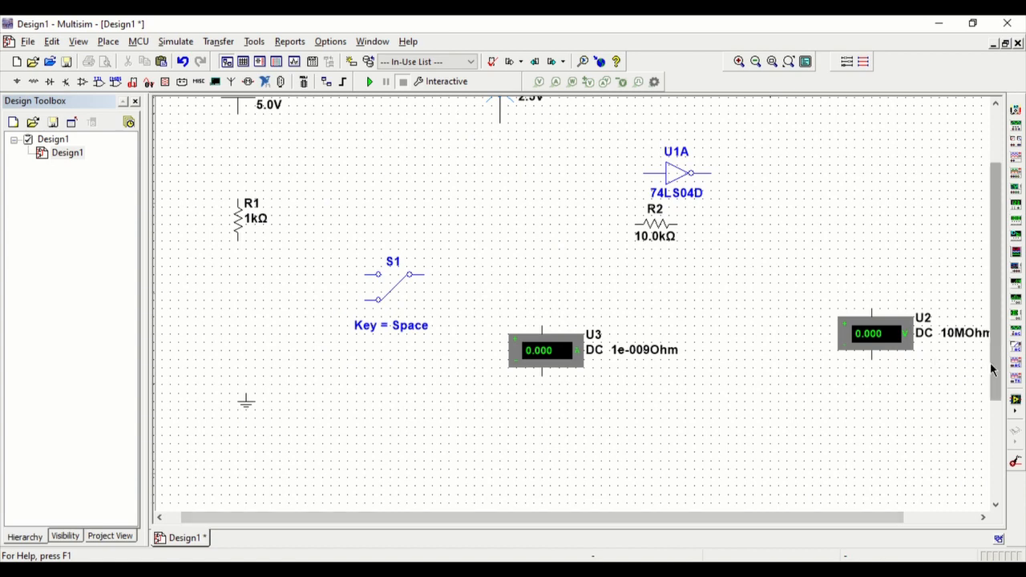
{"action": "left_click_drag", "start_coordinate": [995, 371], "coordinate": [973, 318]}
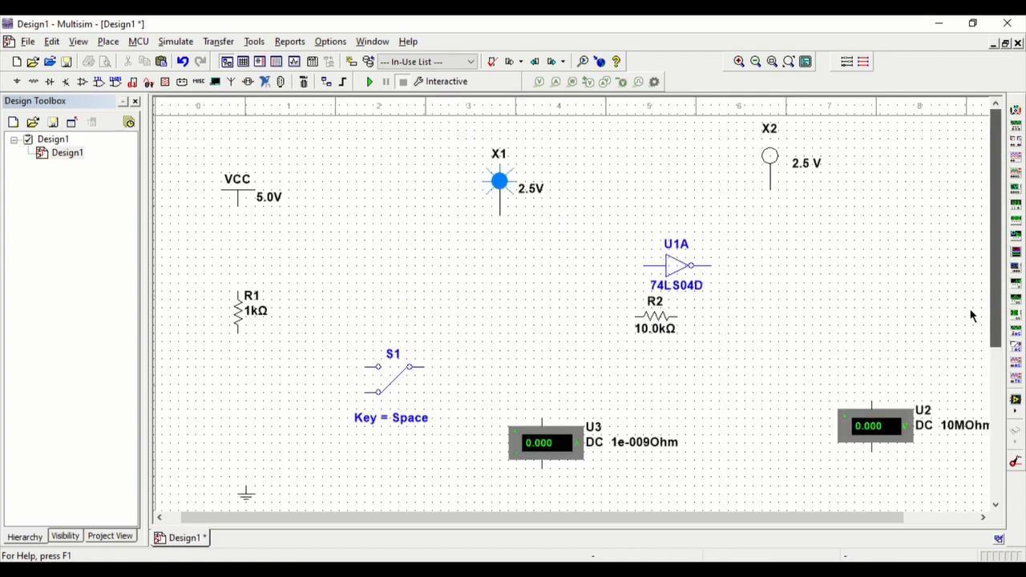
Step: Move R1 straight up closer to the VCC supply, and raise switch S1 so it sits slightly lower than R1
{"action": "scroll", "coordinate": [971, 318], "scroll_direction": "down", "scroll_amount": 1}
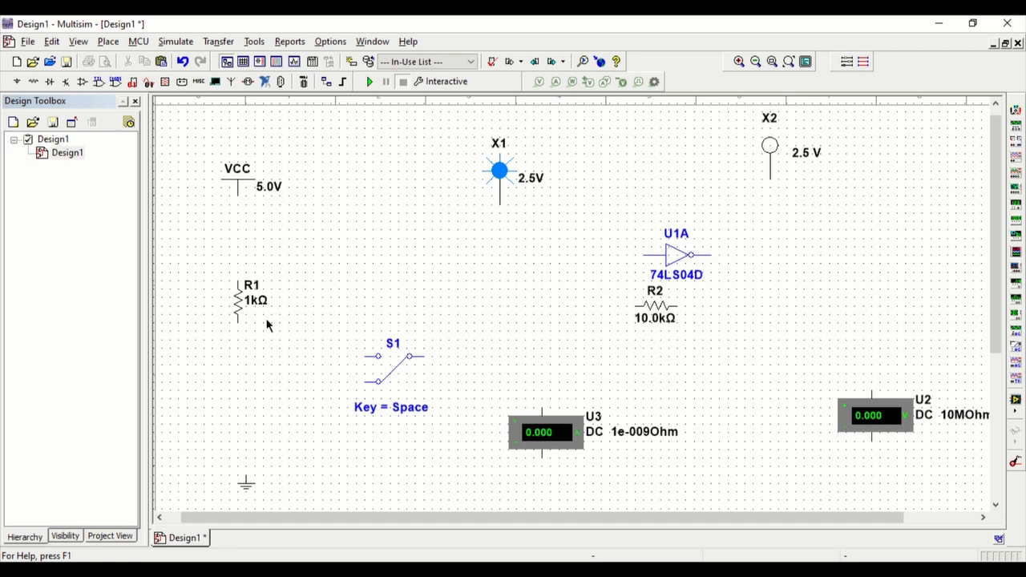
{"action": "left_click", "coordinate": [242, 306]}
{"action": "left_click_drag", "start_coordinate": [241, 305], "coordinate": [242, 274]}
{"action": "left_click", "coordinate": [481, 366]}
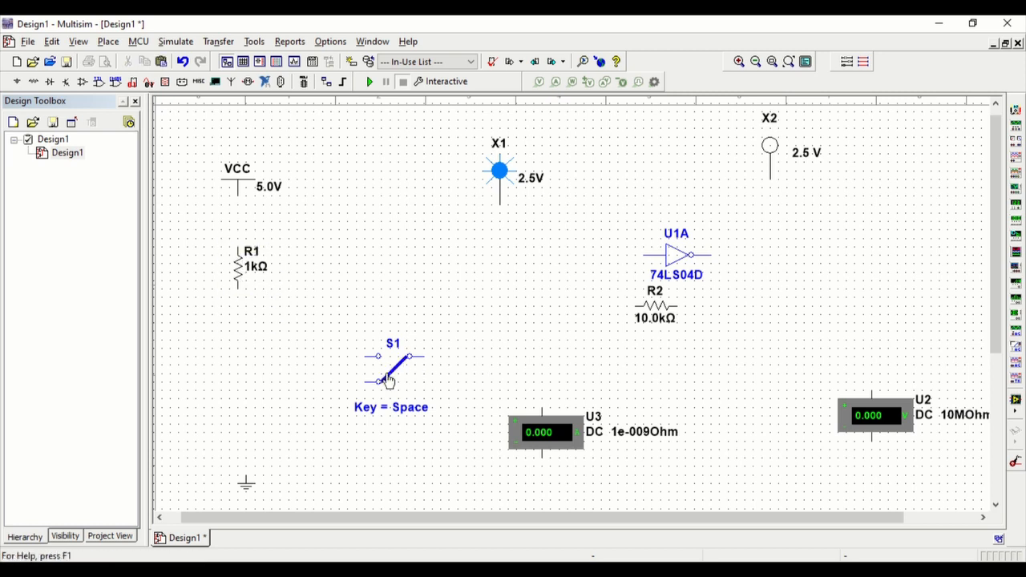
{"action": "left_click", "coordinate": [430, 375]}
{"action": "left_click_drag", "start_coordinate": [430, 373], "coordinate": [441, 313]}
{"action": "left_click", "coordinate": [686, 283]}
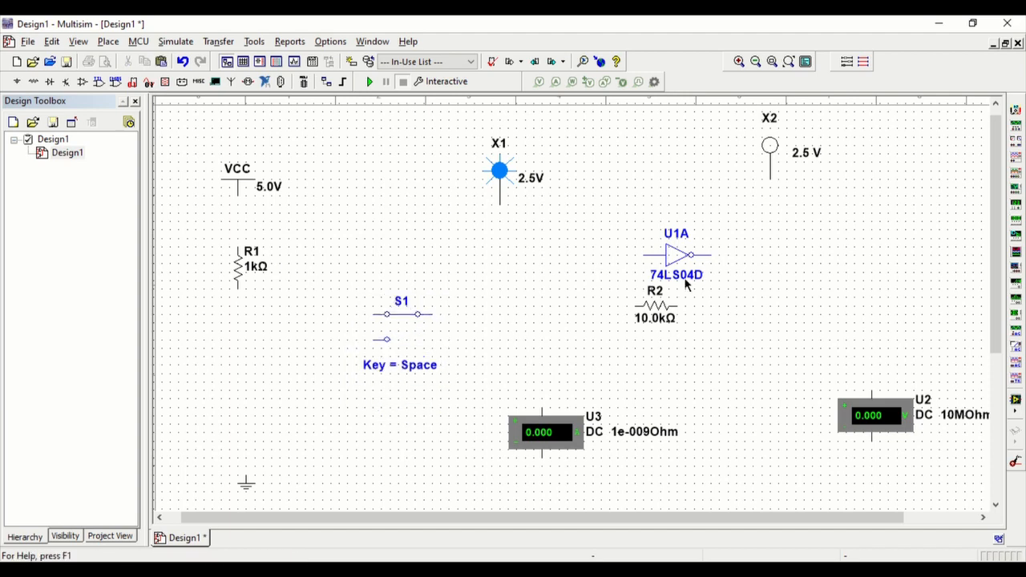
Step: Move inverter U1A down and to the left, in line with the upper throw of switch S1
{"action": "left_click", "coordinate": [685, 283]}
{"action": "left_click_drag", "start_coordinate": [686, 283], "coordinate": [696, 315]}
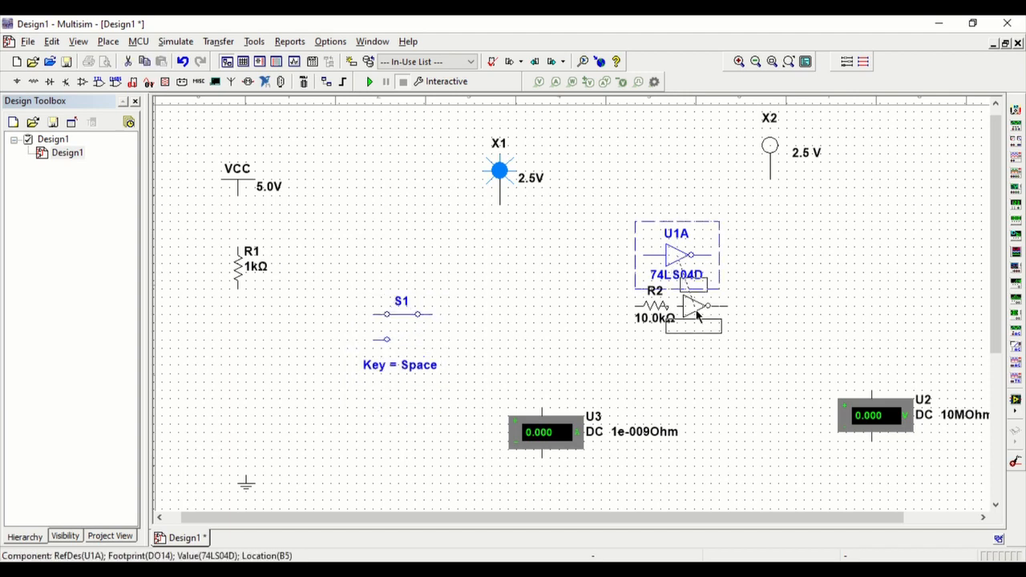
{"action": "left_click_drag", "start_coordinate": [696, 315], "coordinate": [698, 322]}
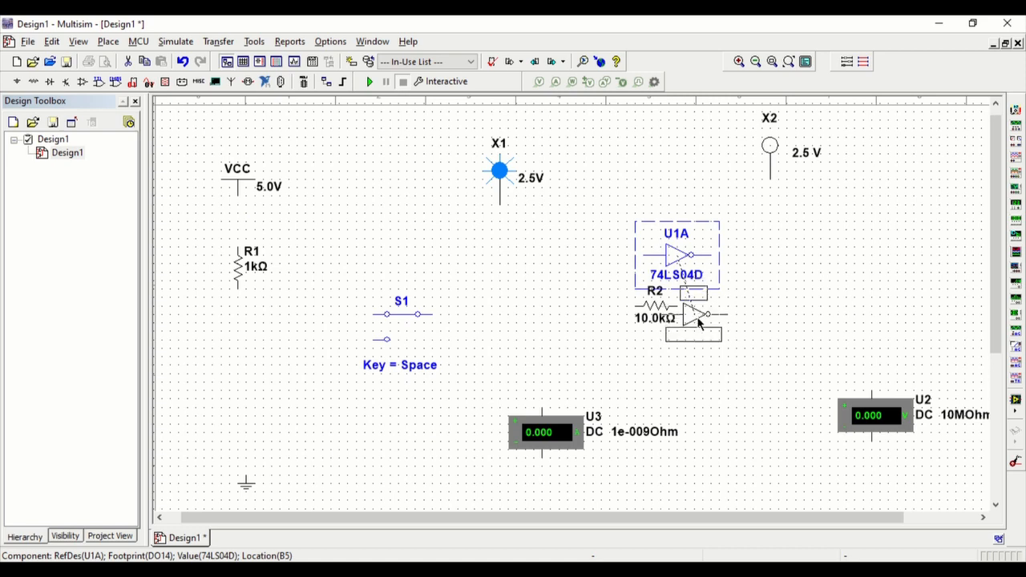
Step: Move R2 to the right of the inverter below probe X2, and rotate it 90 degrees to stand vertically
{"action": "left_click_drag", "start_coordinate": [698, 323], "coordinate": [786, 317]}
{"action": "left_click", "coordinate": [740, 329]}
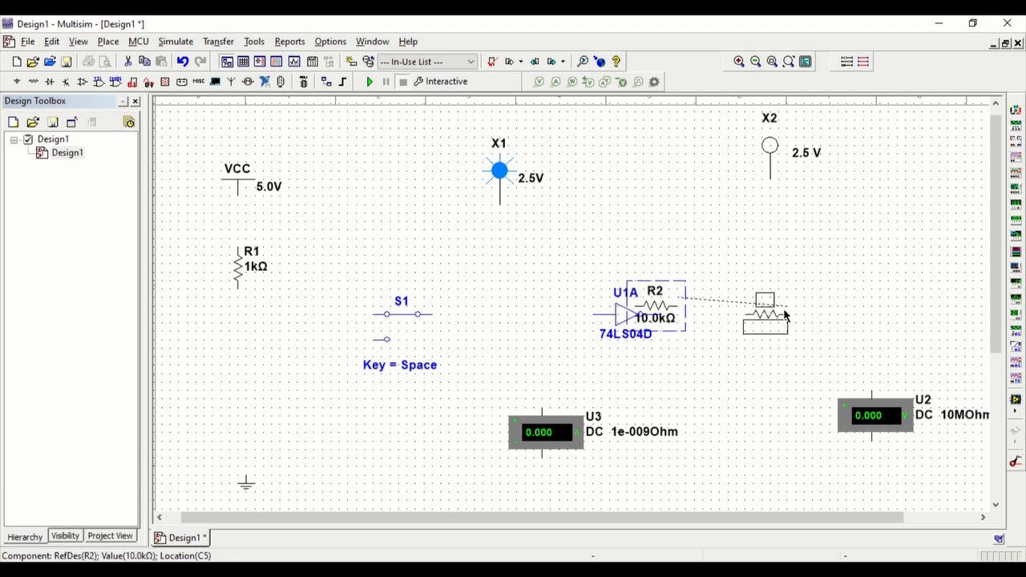
{"action": "left_click_drag", "start_coordinate": [786, 317], "coordinate": [785, 317]}
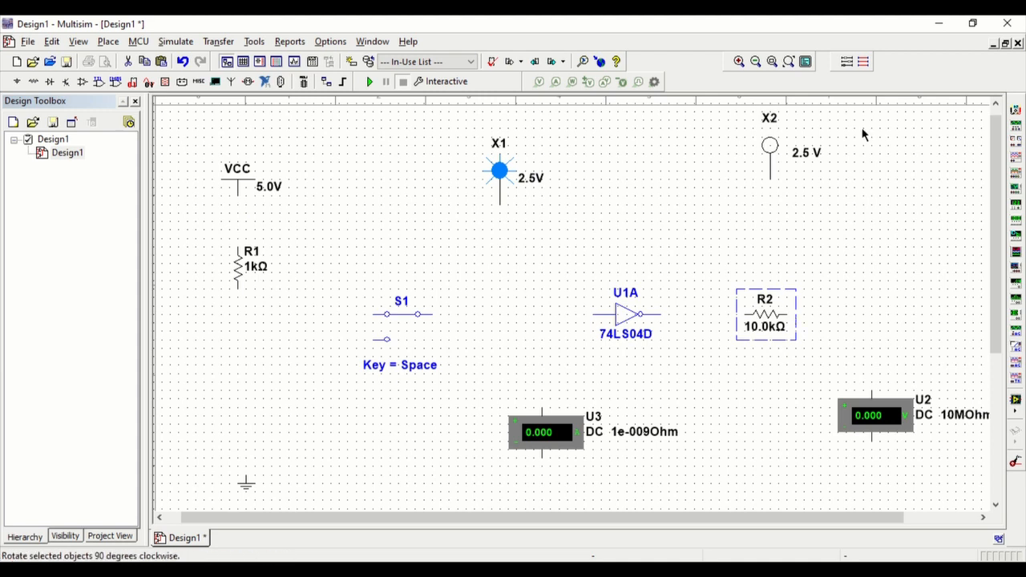
{"action": "key", "text": "ctrl+r"}
{"action": "left_click", "coordinate": [851, 291]}
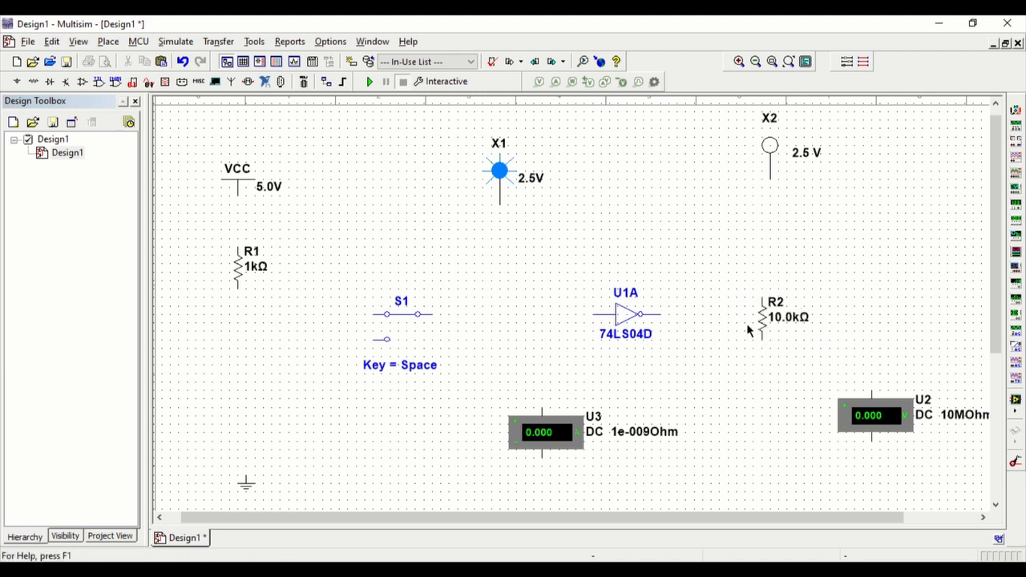
{"action": "left_click", "coordinate": [763, 321]}
{"action": "left_click_drag", "start_coordinate": [763, 321], "coordinate": [781, 321]}
{"action": "left_click", "coordinate": [780, 387]}
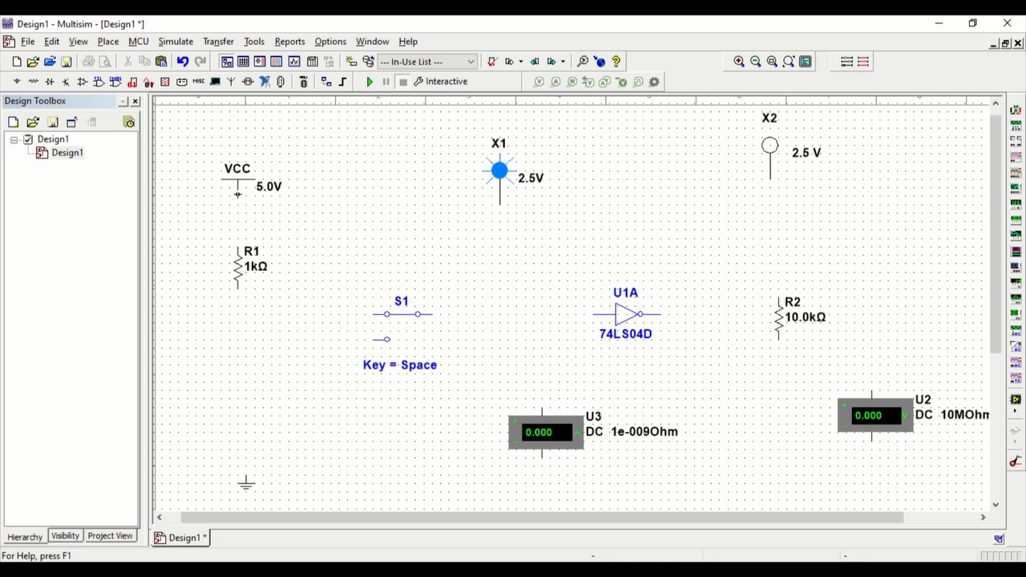
Step: Wire VCC through R1 to the upper throw of switch S1, and wire the ground symbol to its lower throw
{"action": "left_click_drag", "start_coordinate": [237, 195], "coordinate": [239, 237]}
{"action": "left_click", "coordinate": [238, 247]}
{"action": "left_click", "coordinate": [237, 287]}
{"action": "left_click", "coordinate": [373, 313]}
{"action": "left_click", "coordinate": [245, 478]}
{"action": "left_click", "coordinate": [374, 339]}
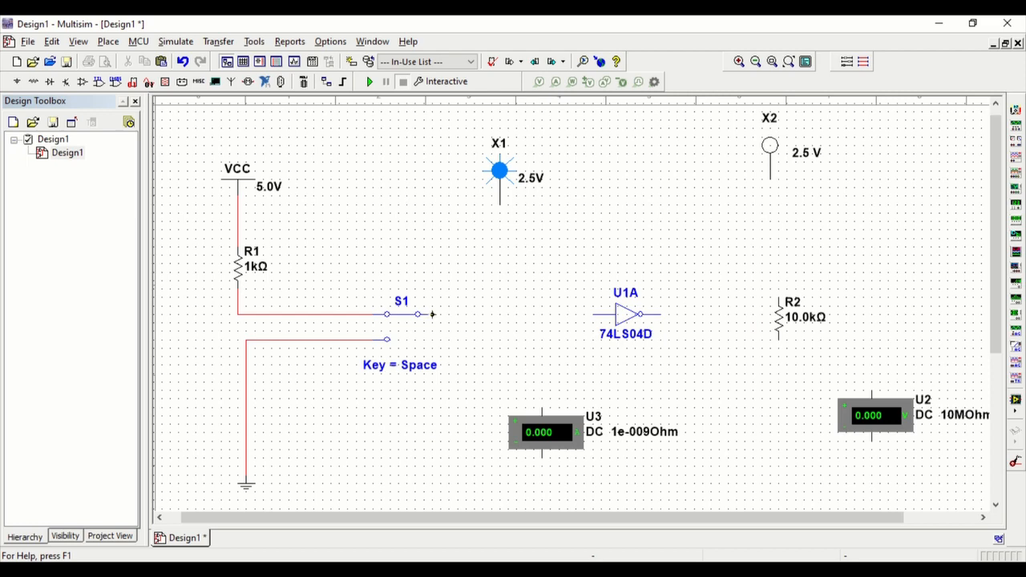
Step: Wire S1's common terminal to the input of inverter U1A, and connect probe X1 to that wire
{"action": "left_click", "coordinate": [433, 315]}
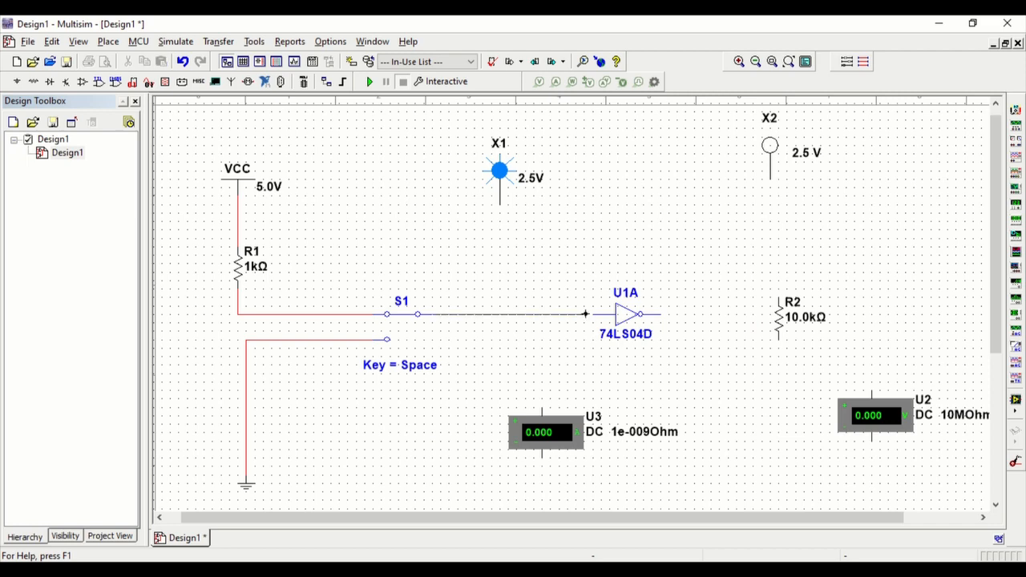
{"action": "left_click", "coordinate": [614, 314]}
{"action": "left_click", "coordinate": [499, 202]}
{"action": "left_click", "coordinate": [498, 313]}
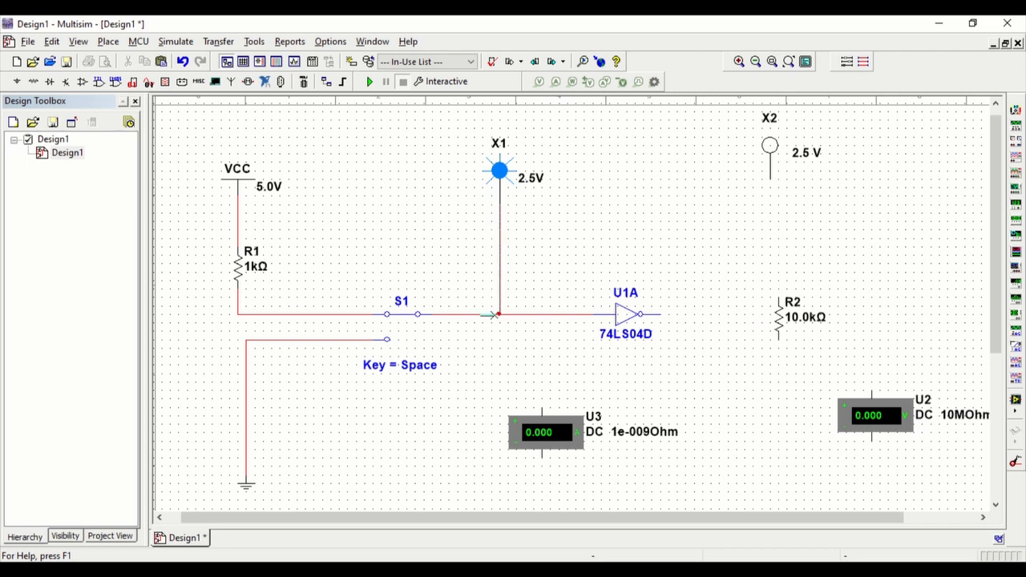
Step: Move ammeter U3 directly beneath the X1 junction, and shift R2 straight down below the inverter's output level
{"action": "left_click_drag", "start_coordinate": [558, 450], "coordinate": [508, 412]}
{"action": "left_click", "coordinate": [470, 442]}
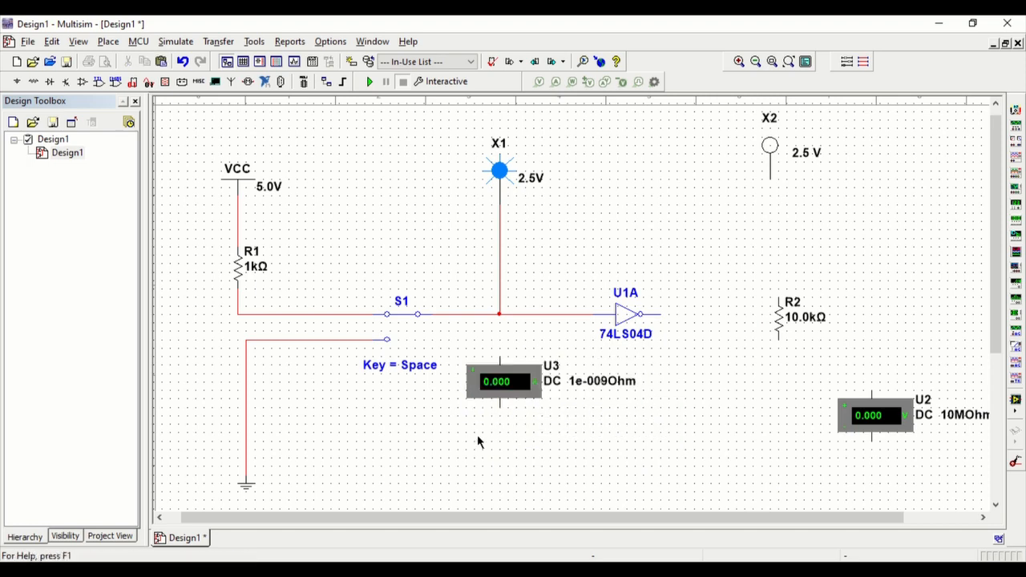
{"action": "left_click", "coordinate": [782, 319]}
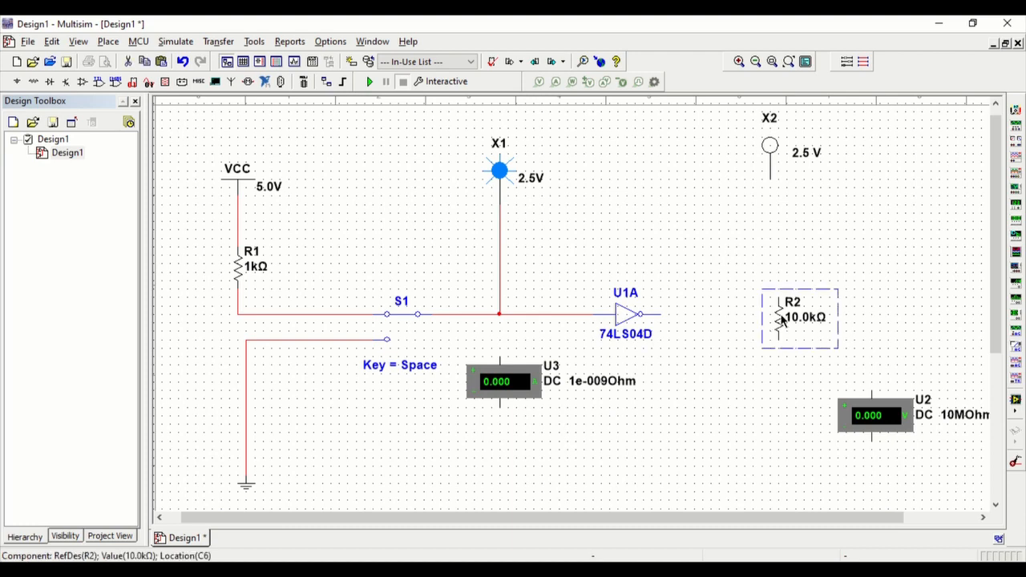
{"action": "left_click_drag", "start_coordinate": [782, 319], "coordinate": [782, 369]}
{"action": "left_click", "coordinate": [733, 385]}
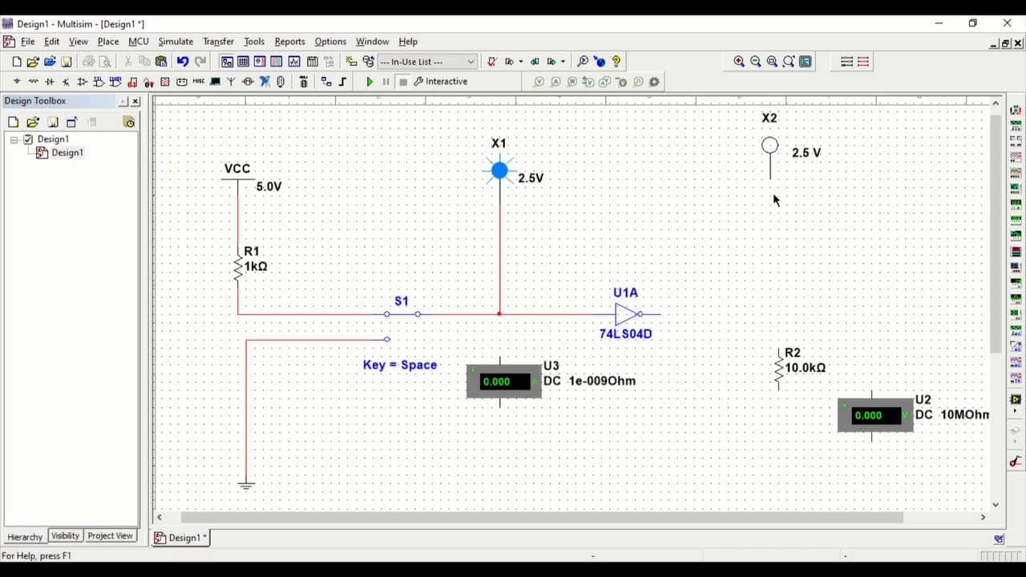
Step: Move probe X2 straight down to the same height as probe X1
{"action": "left_click", "coordinate": [771, 146]}
{"action": "left_click_drag", "start_coordinate": [772, 158], "coordinate": [772, 183]}
{"action": "left_click", "coordinate": [753, 249]}
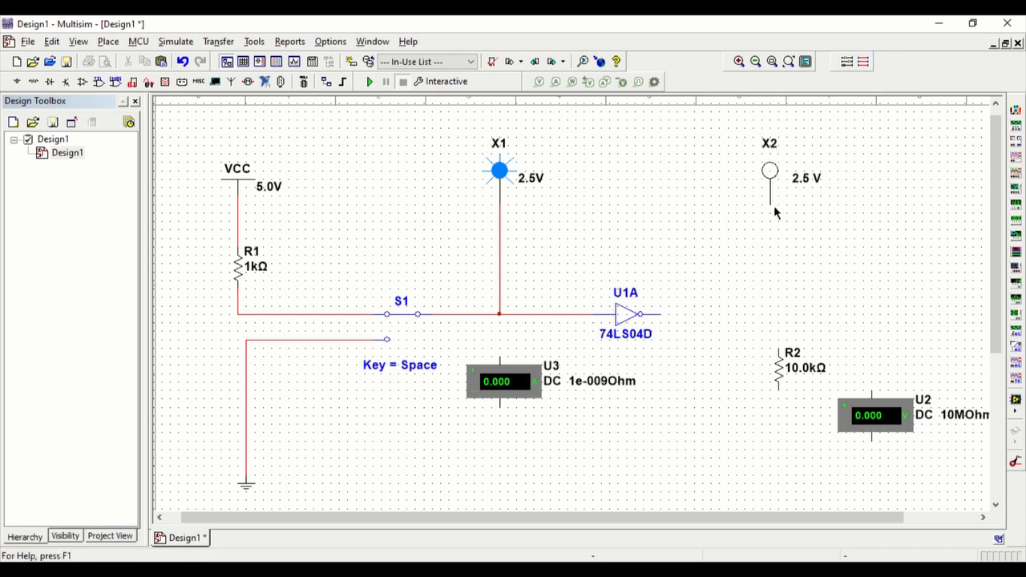
Step: Wire probe X2 to the upper end of R2, and shift R2 slightly left so the wire runs straight
{"action": "left_click", "coordinate": [772, 206]}
{"action": "left_click", "coordinate": [778, 349]}
{"action": "left_click", "coordinate": [775, 375]}
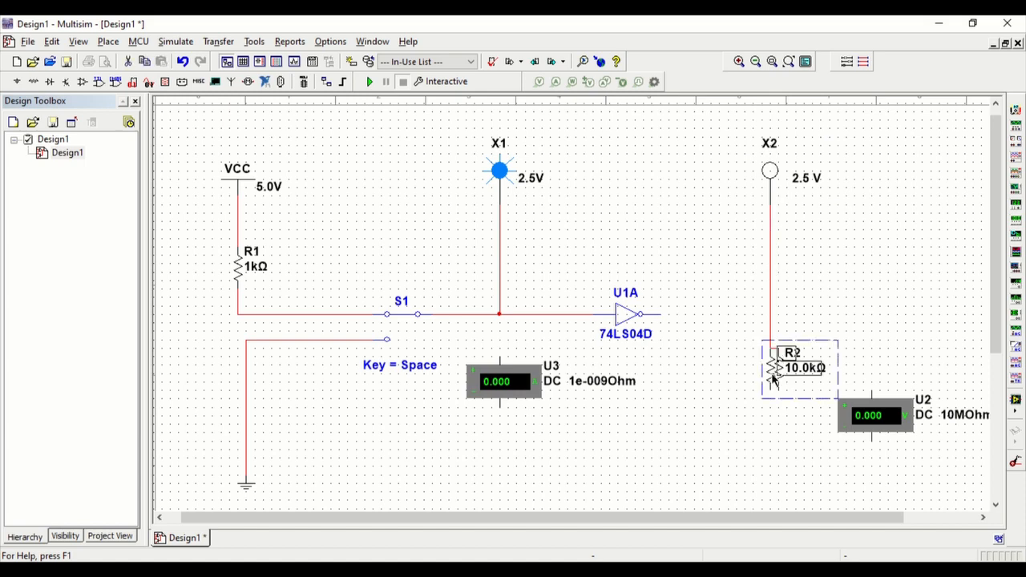
{"action": "left_click", "coordinate": [771, 419]}
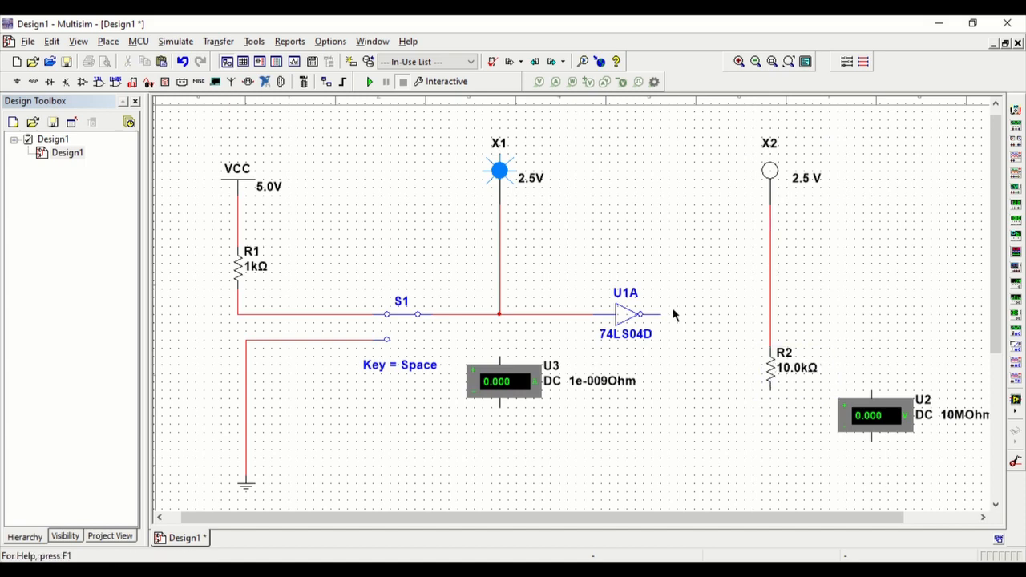
Step: Wire the output of inverter U1A to the wire between X2 and R2, and move voltmeter U2 up beside R2
{"action": "left_click", "coordinate": [659, 317]}
{"action": "left_click", "coordinate": [770, 314]}
{"action": "left_click_drag", "start_coordinate": [879, 421], "coordinate": [884, 380]}
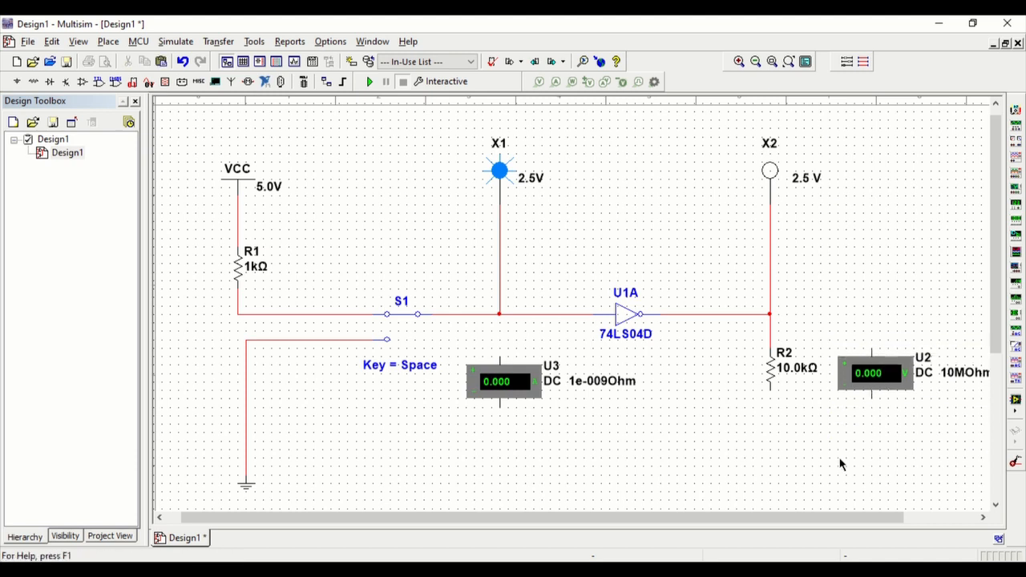
Step: Place a copy of the ground symbol below R2 and wire R2's lower end to it
{"action": "left_click", "coordinate": [248, 494]}
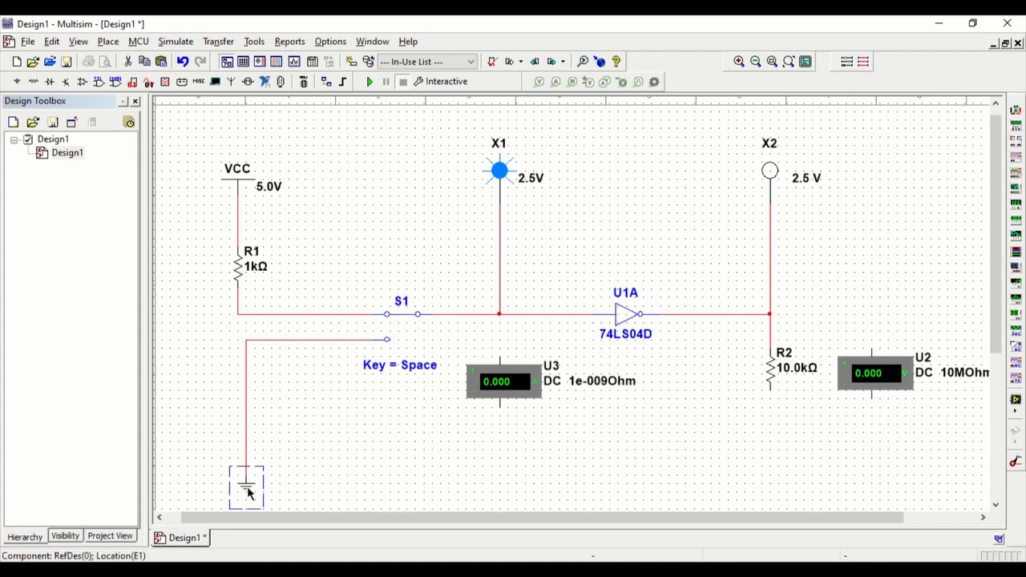
{"action": "key", "text": "ctrl+c"}
{"action": "key", "text": "ctrl+v"}
{"action": "left_click", "coordinate": [771, 484]}
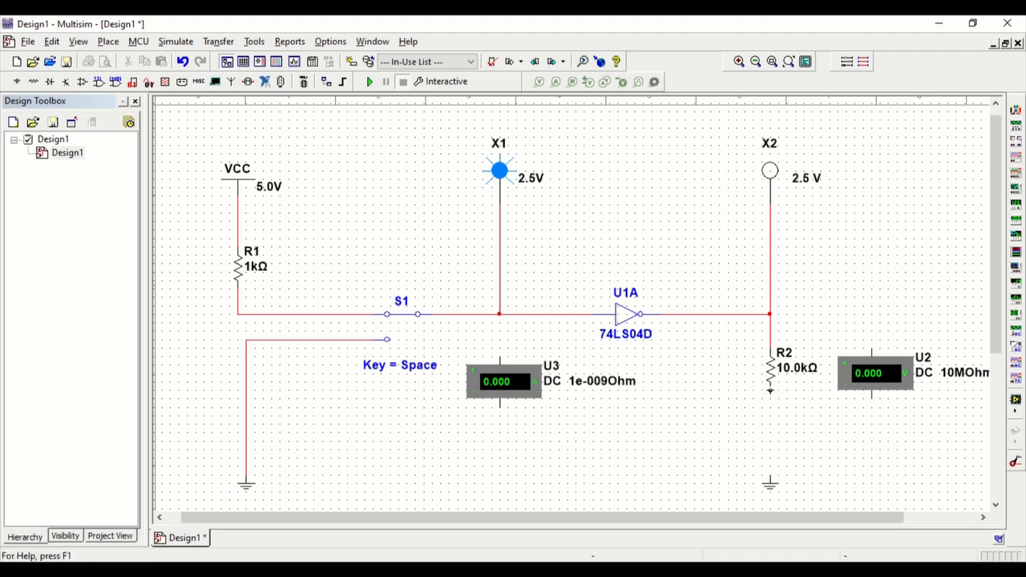
{"action": "left_click", "coordinate": [770, 391]}
{"action": "left_click", "coordinate": [769, 478]}
Step: Wire ammeter U3 between the X1 junction and the wire joining R2 to ground
{"action": "left_click", "coordinate": [501, 354]}
{"action": "left_click", "coordinate": [500, 315]}
{"action": "left_click", "coordinate": [500, 409]}
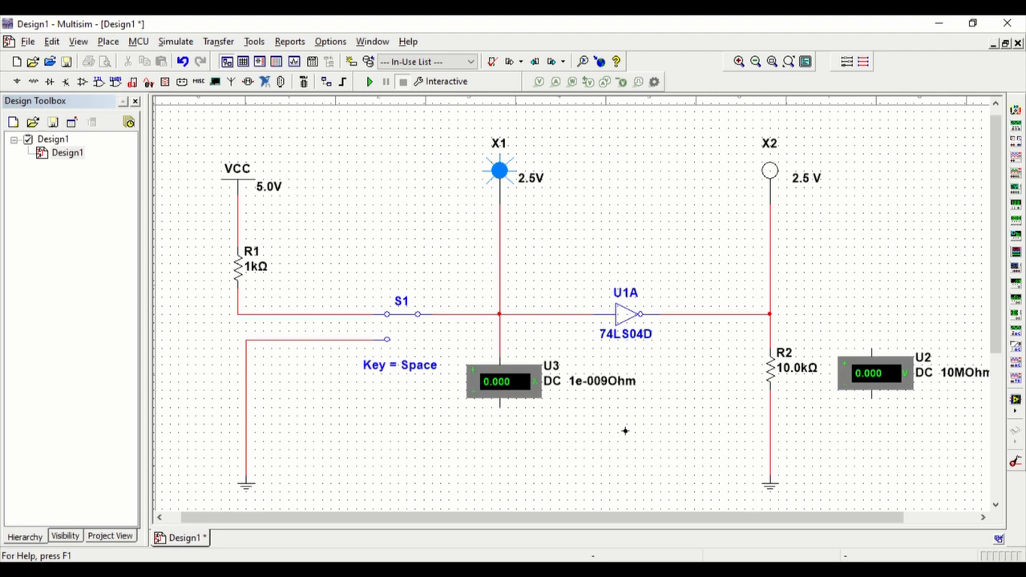
{"action": "left_click", "coordinate": [768, 434]}
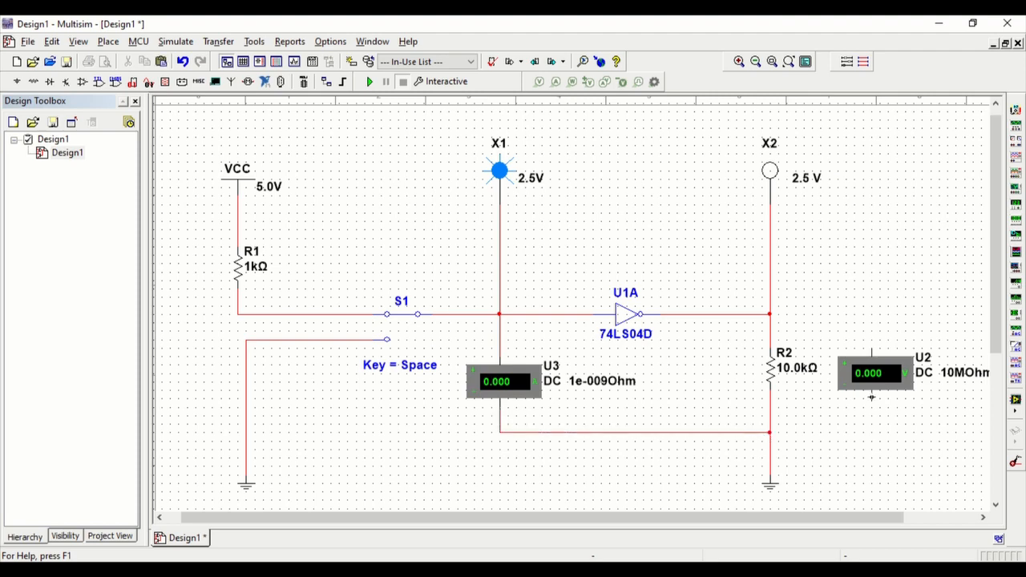
Step: Wire voltmeter U2 in parallel across R2
{"action": "left_click", "coordinate": [871, 397]}
{"action": "left_click", "coordinate": [771, 407]}
{"action": "left_click", "coordinate": [871, 351]}
{"action": "left_click", "coordinate": [769, 332]}
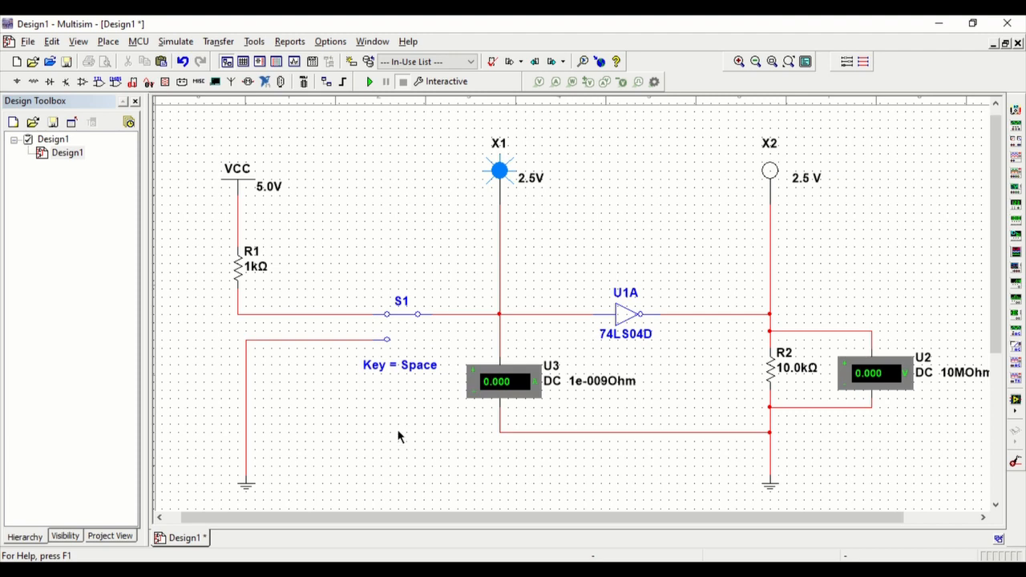
Step: Flip switch S1 back and forth, leave it on the grounded throw, and start the interactive simulation
{"action": "key", "text": "space"}
{"action": "key", "text": "space"}
{"action": "key", "text": "space"}
{"action": "key", "text": "space"}
{"action": "left_click", "coordinate": [371, 83]}
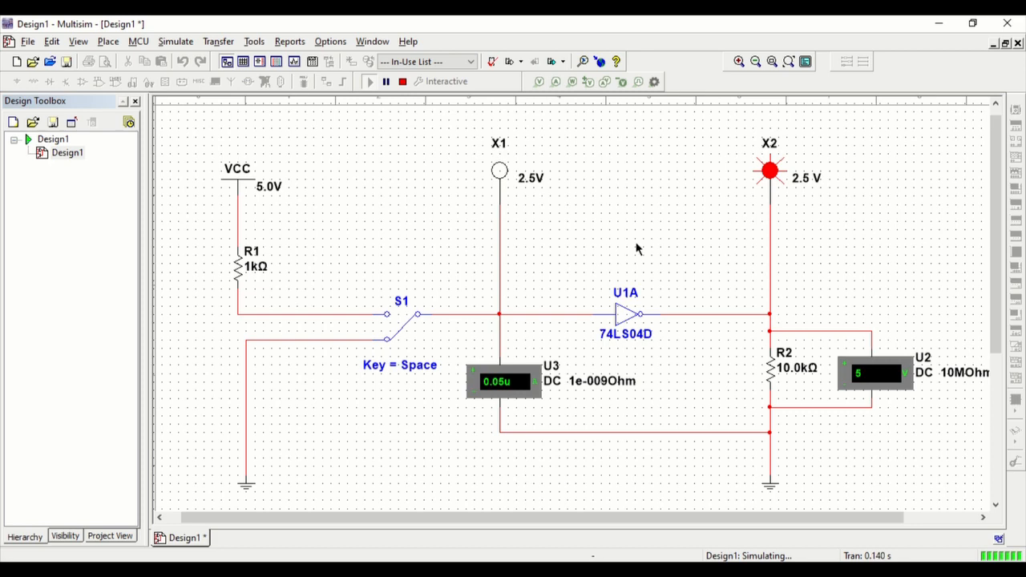
Step: Flip S1 repeatedly between its two throws to check the probes and meters, and stop the simulation
{"action": "key", "text": "space"}
{"action": "key", "text": "space"}
{"action": "key", "text": "space"}
{"action": "key", "text": "space"}
{"action": "key", "text": "space"}
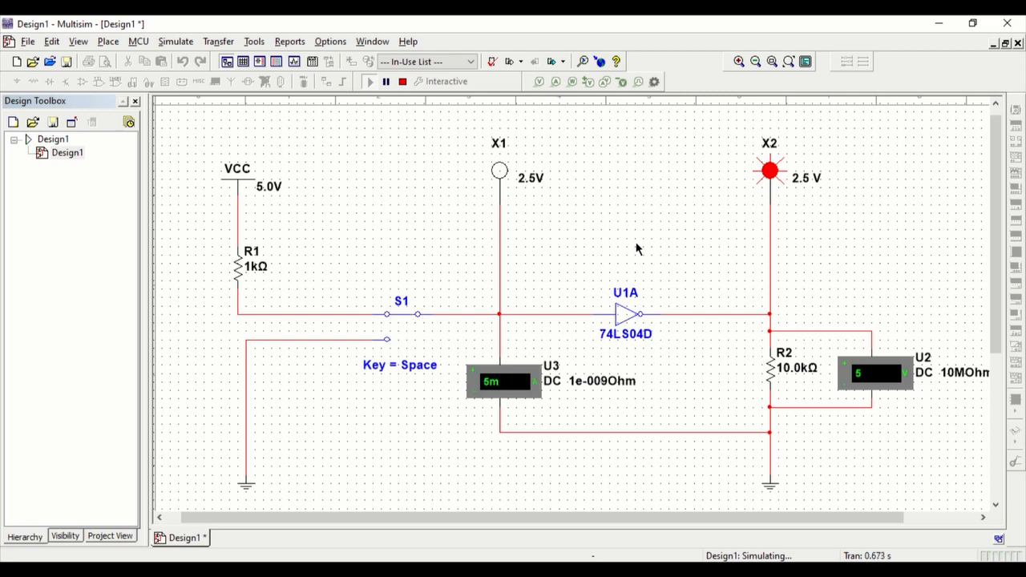
{"action": "key", "text": "space"}
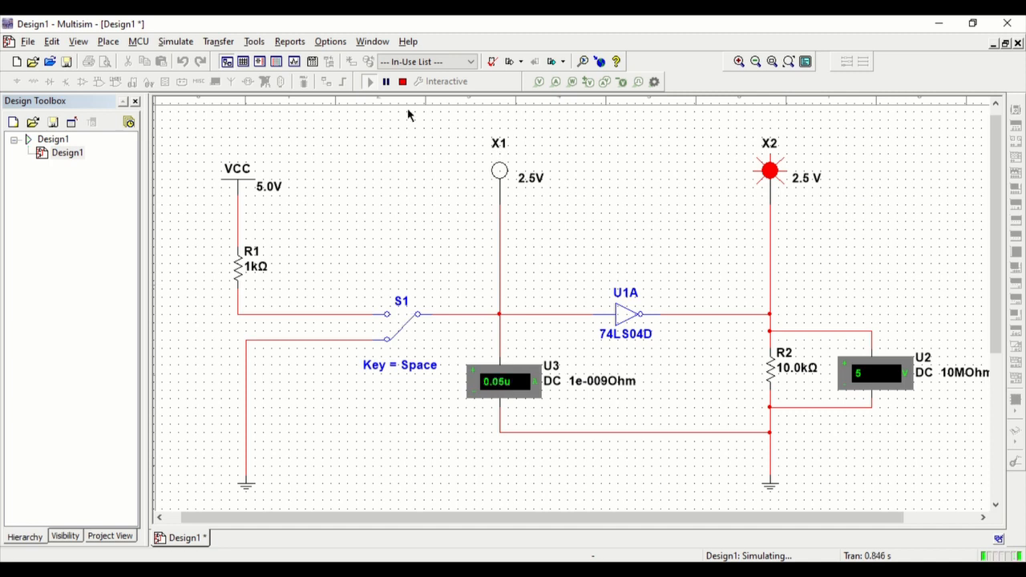
{"action": "key", "text": "space"}
{"action": "key", "text": "space"}
{"action": "key", "text": "space"}
{"action": "key", "text": "space"}
{"action": "key", "text": "space"}
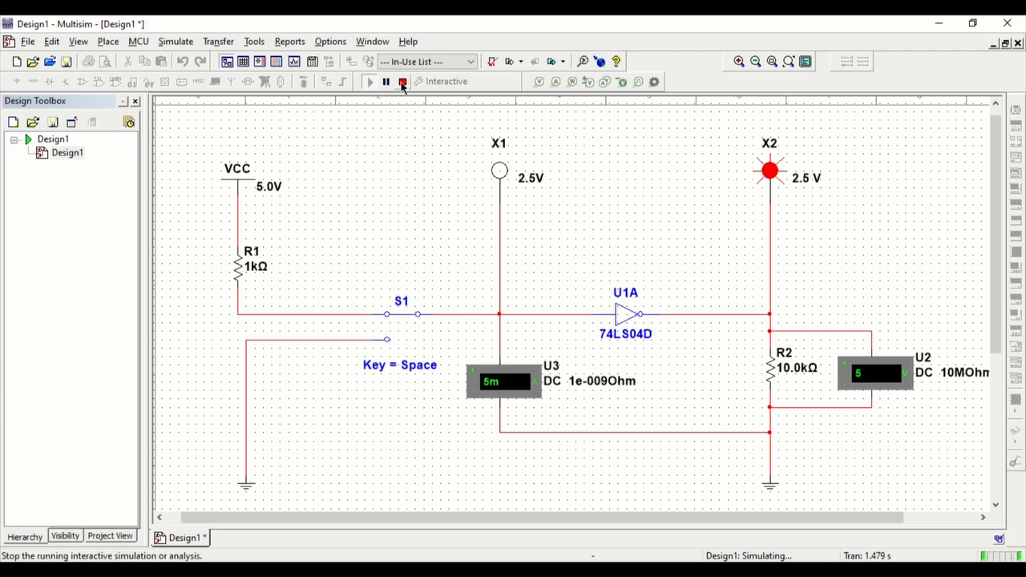
{"action": "left_click", "coordinate": [402, 82]}
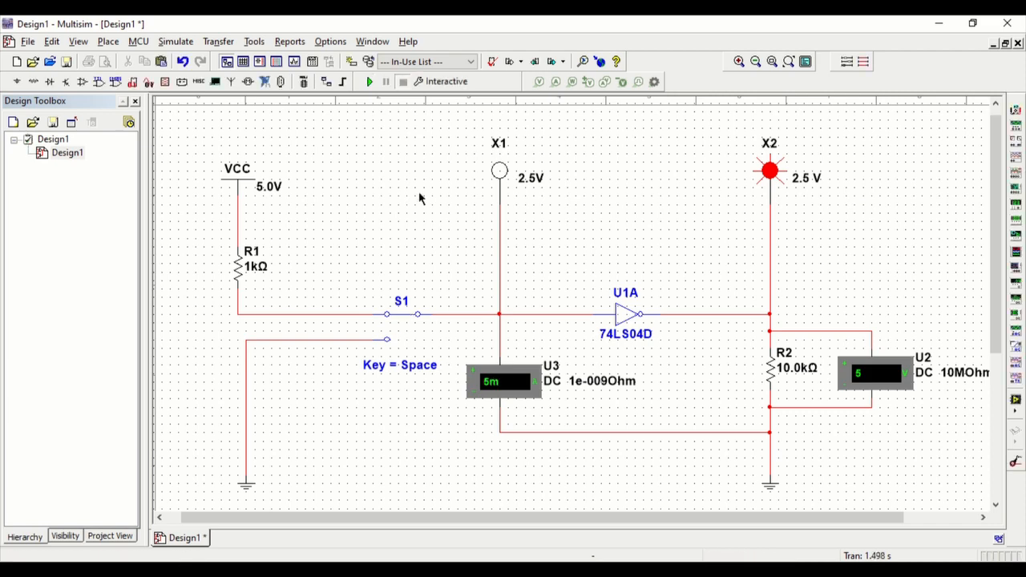
Step: Run the simulation again and flip S1 between its throws to compare the probe states and meter readings
{"action": "key", "text": "space"}
{"action": "key", "text": "space"}
{"action": "left_click", "coordinate": [367, 80]}
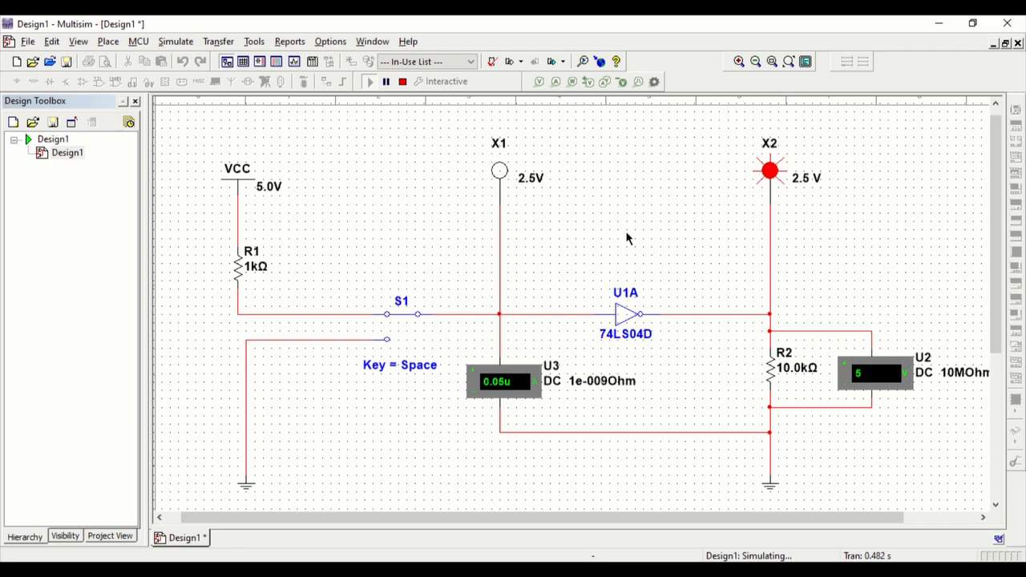
{"action": "key", "text": "space"}
{"action": "key", "text": "space"}
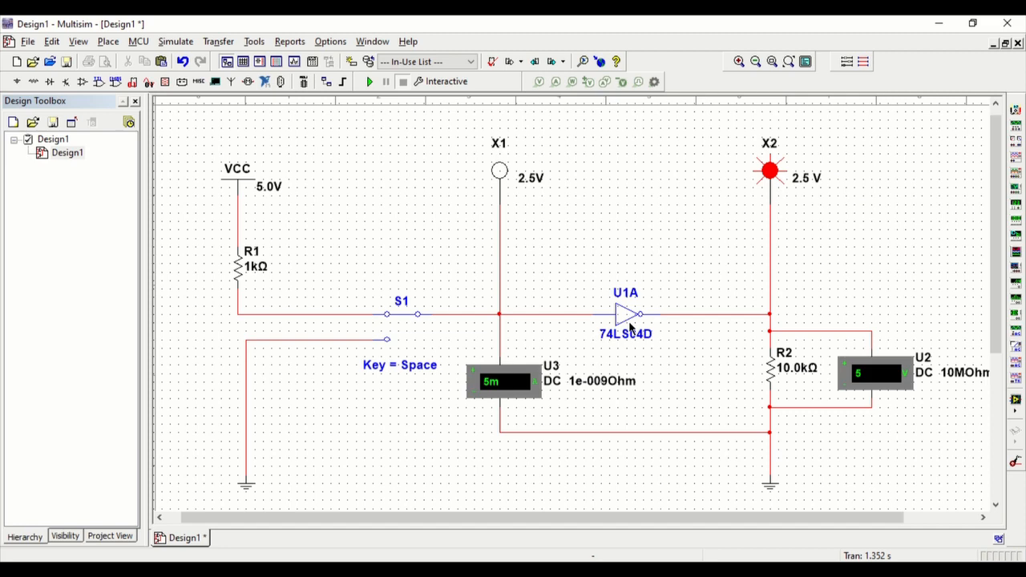
Step: Replace the 74LS04D inverter U1A with a 74LS04N and restart the simulation
{"action": "left_click", "coordinate": [631, 322]}
{"action": "left_click", "coordinate": [371, 81]}
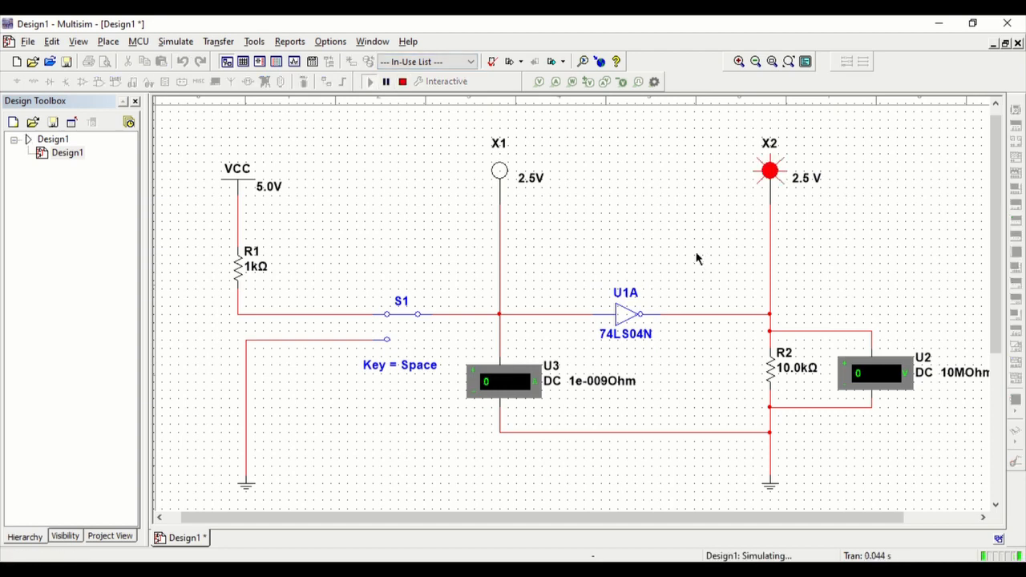
Step: Flip S1 repeatedly during the simulation to examine how the probes and meters respond with the 74LS04N inverter
{"action": "key", "text": "space"}
{"action": "key", "text": "space"}
{"action": "key", "text": "space"}
{"action": "key", "text": "space"}
{"action": "key", "text": "space"}
{"action": "key", "text": "space"}
{"action": "key", "text": "space"}
{"action": "key", "text": "space"}
{"action": "key", "text": "space"}
{"action": "key", "text": "space"}
{"action": "key", "text": "space"}
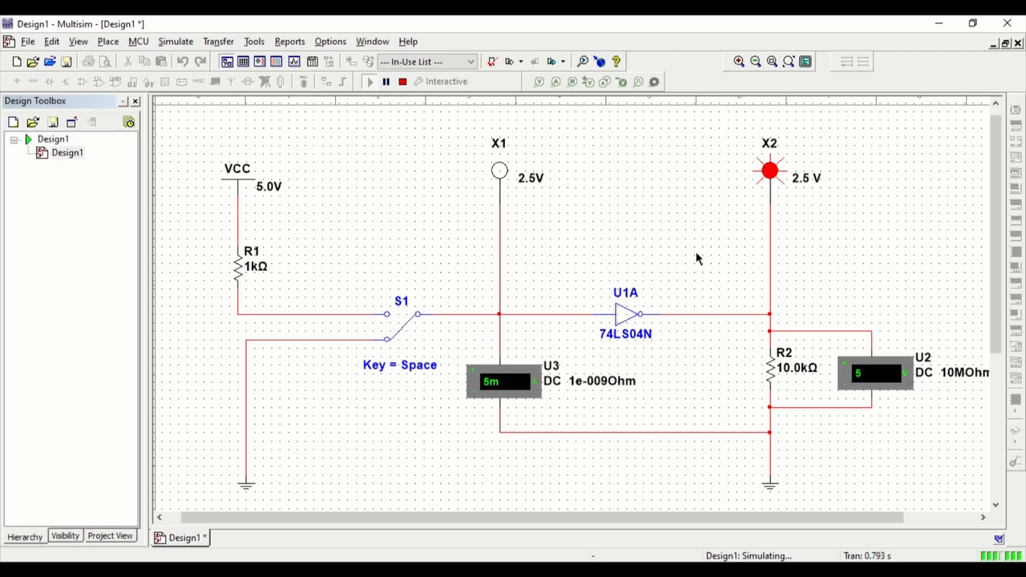
{"action": "key", "text": "space"}
{"action": "key", "text": "space"}
{"action": "key", "text": "space"}
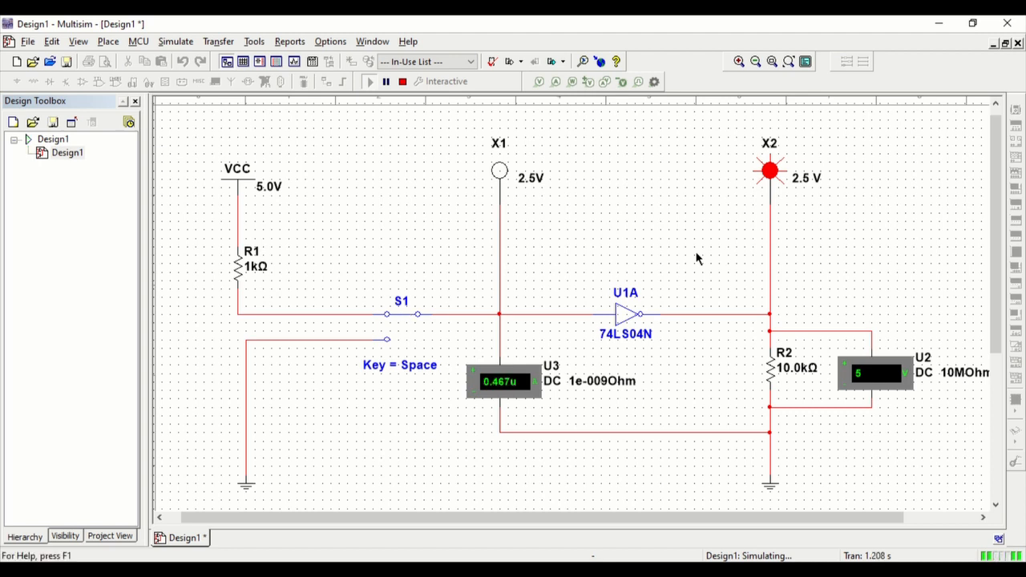
{"action": "key", "text": "space"}
{"action": "key", "text": "space"}
Step: Set the resistance of R2 to 1.0 kΩ
{"action": "double_click", "coordinate": [774, 376]}
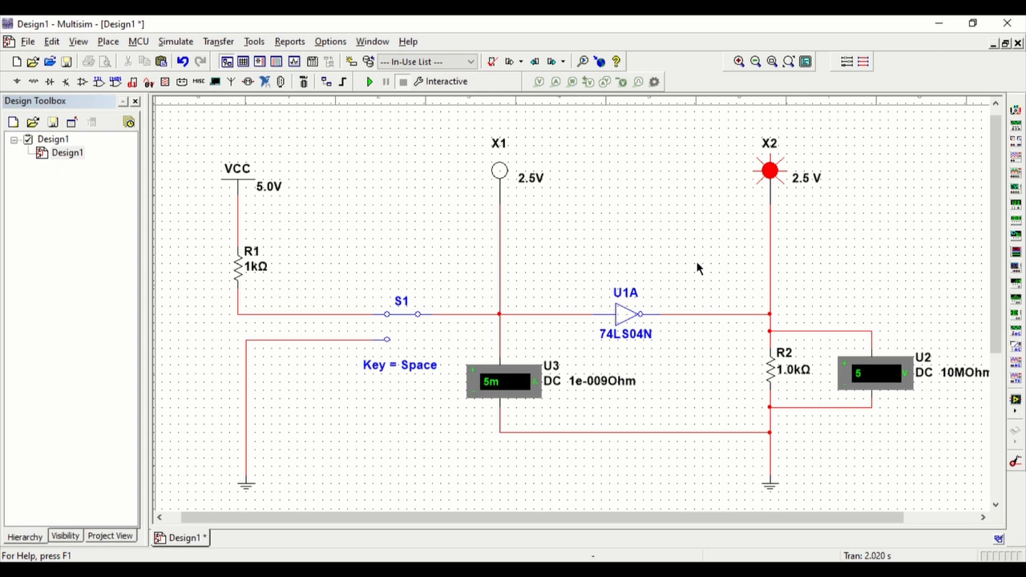
Step: Run the simulation with R2 at 1.0 kΩ and flip S1 repeatedly to examine how the probes and meters respond
{"action": "left_click", "coordinate": [370, 82]}
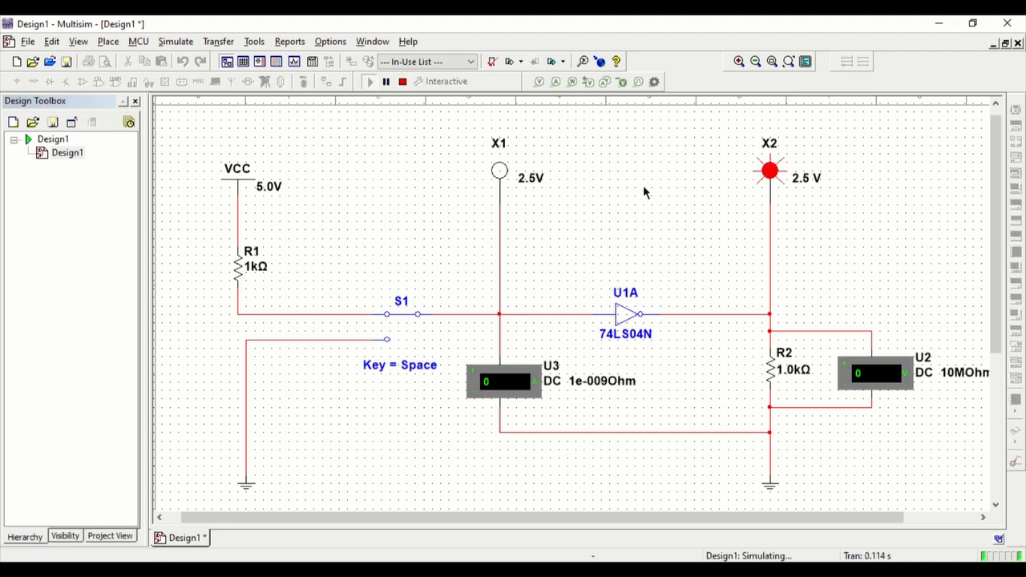
{"action": "key", "text": "space"}
{"action": "key", "text": "space"}
{"action": "key", "text": "space"}
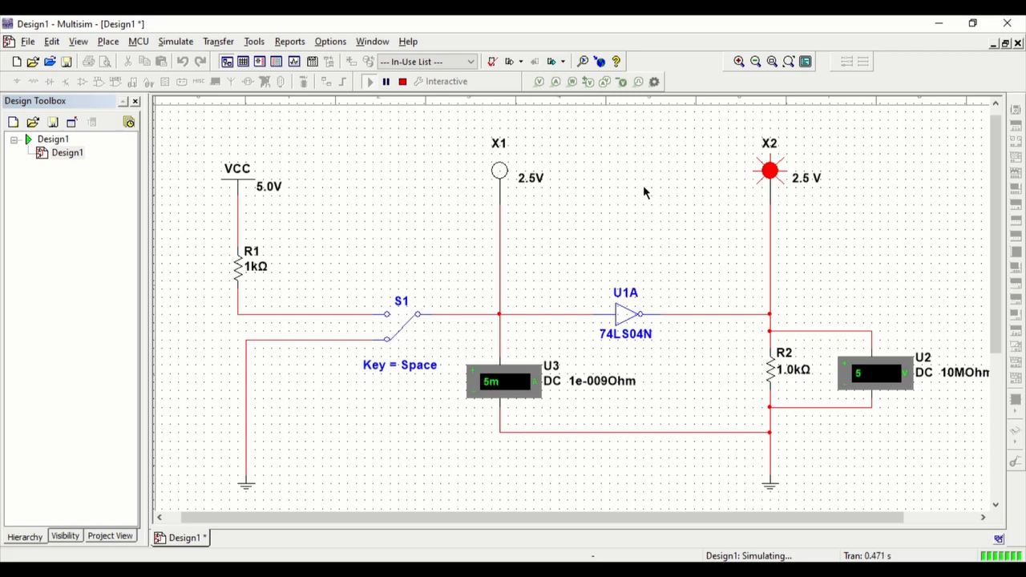
{"action": "key", "text": "space"}
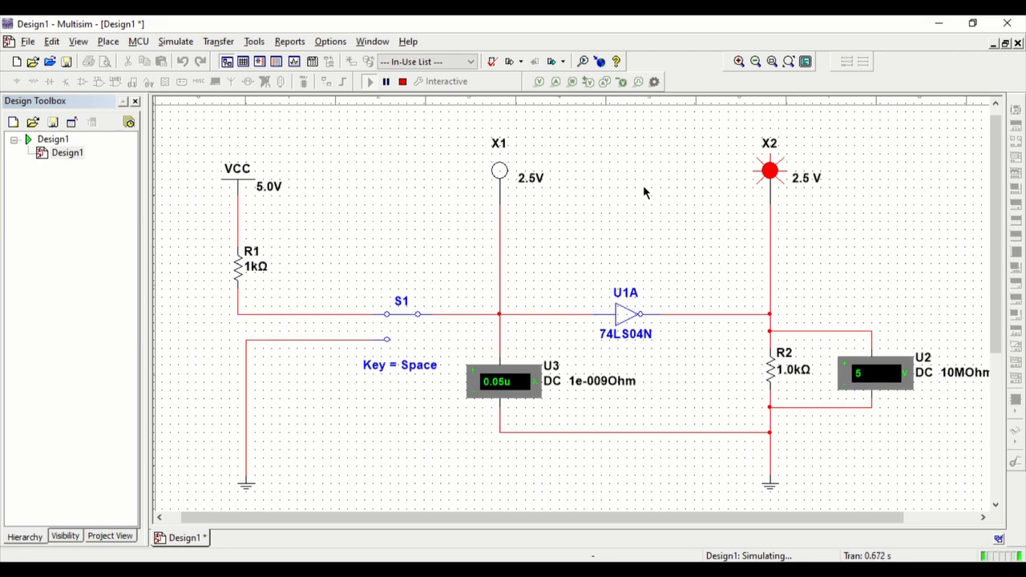
{"action": "key", "text": "space"}
{"action": "key", "text": "space"}
{"action": "key", "text": "space"}
{"action": "key", "text": "space"}
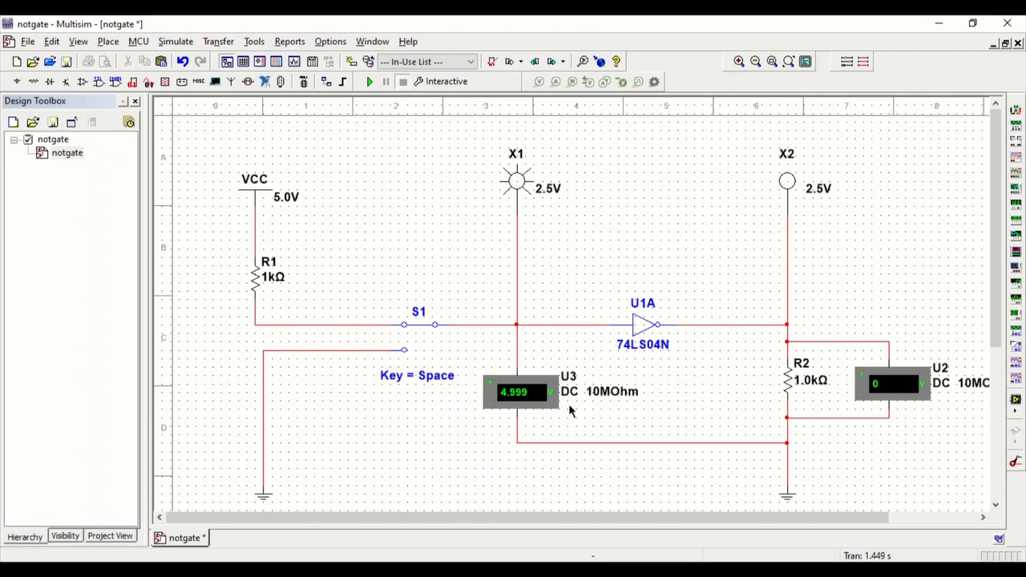
Step: Simulate the notgate design, flip S1 repeatedly to compare both probes and voltmeters in each position, and stop the simulation
{"action": "left_click", "coordinate": [370, 81]}
{"action": "left_click", "coordinate": [444, 319]}
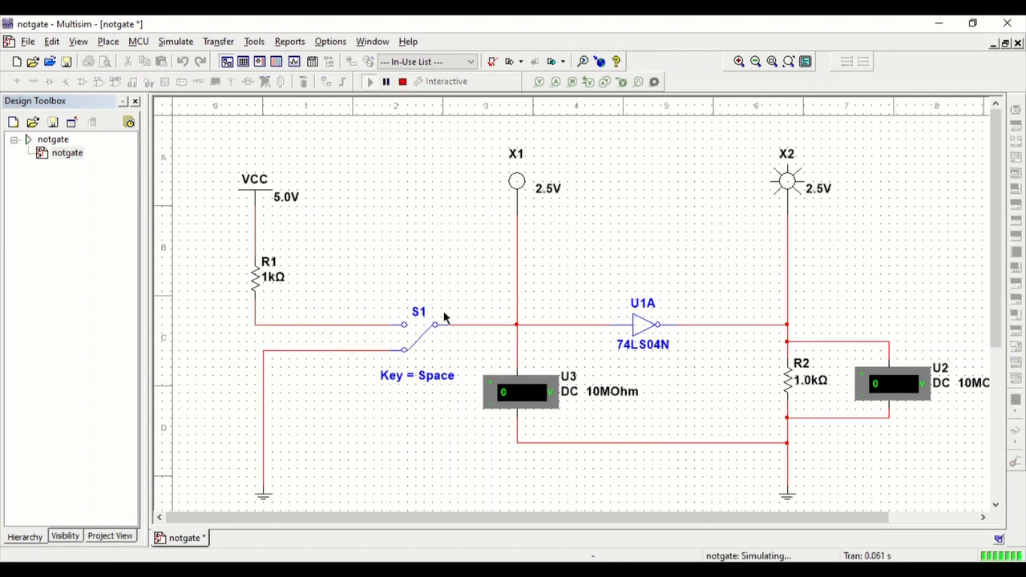
{"action": "left_click", "coordinate": [445, 318]}
{"action": "left_click", "coordinate": [445, 318]}
{"action": "left_click", "coordinate": [445, 319]}
{"action": "left_click", "coordinate": [445, 318]}
{"action": "left_click", "coordinate": [445, 318]}
{"action": "left_click", "coordinate": [445, 318]}
{"action": "left_click", "coordinate": [444, 318]}
{"action": "key", "text": "space"}
{"action": "key", "text": "space"}
{"action": "key", "text": "space"}
{"action": "key", "text": "space"}
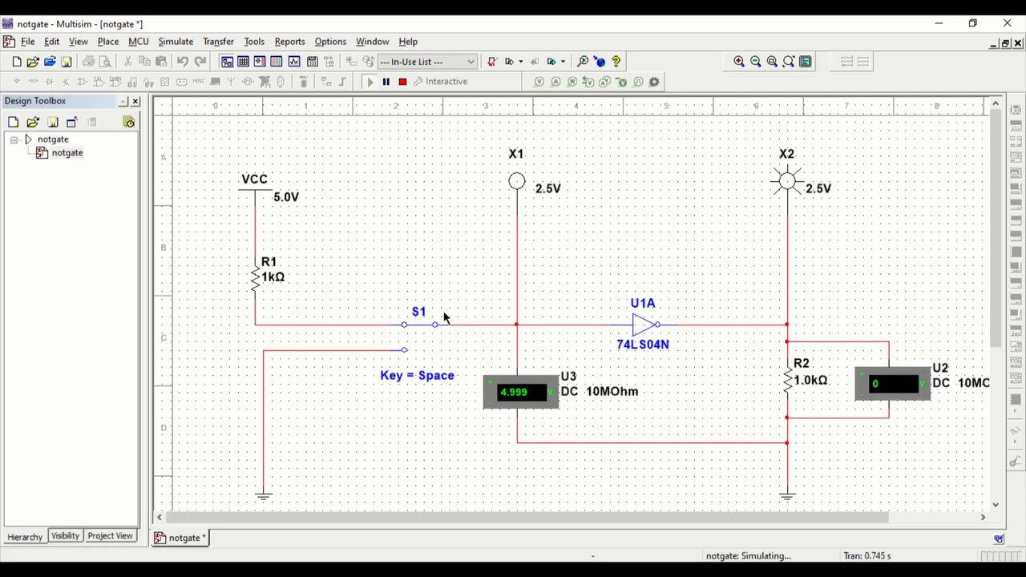
{"action": "key", "text": "space"}
{"action": "key", "text": "space"}
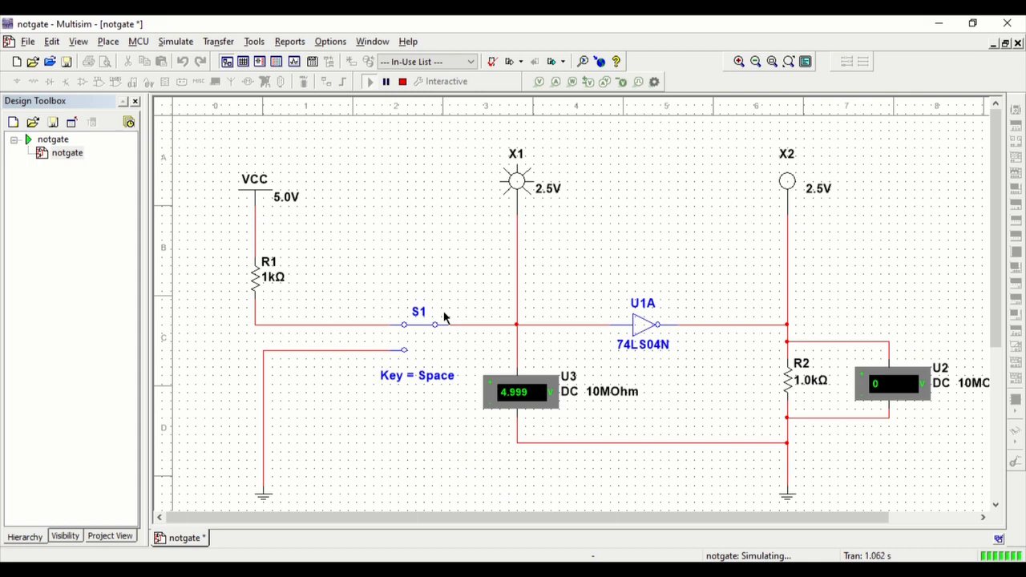
{"action": "key", "text": "space"}
{"action": "key", "text": "space"}
{"action": "key", "text": "space"}
{"action": "key", "text": "space"}
{"action": "key", "text": "space"}
{"action": "key", "text": "space"}
{"action": "key", "text": "space"}
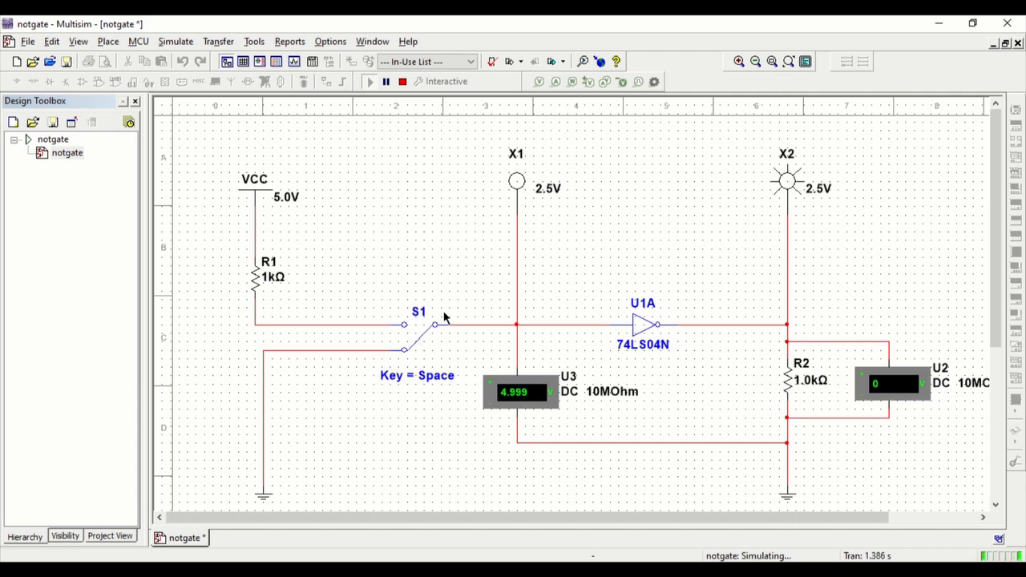
{"action": "left_click", "coordinate": [402, 82]}
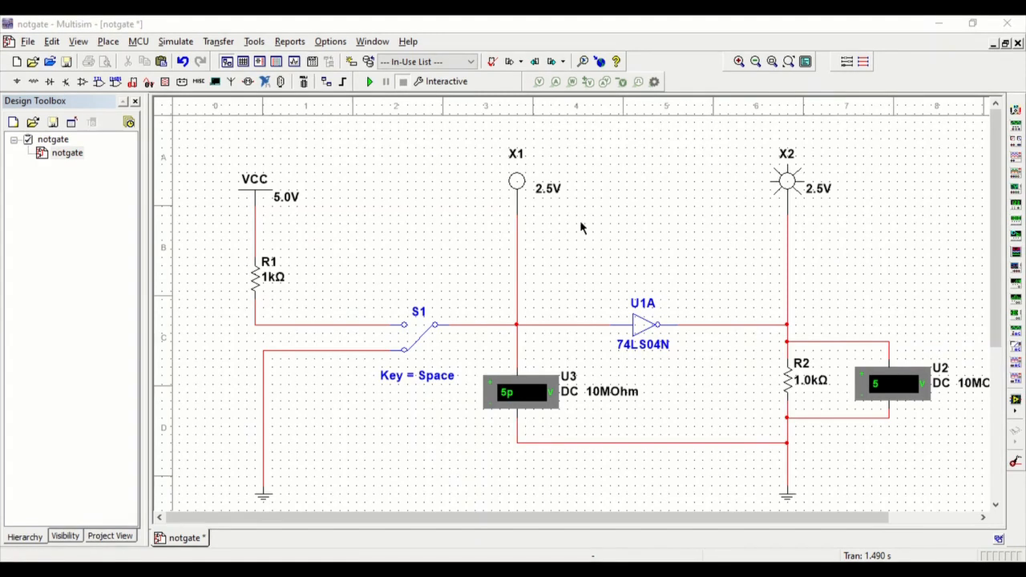
{"action": "left_click", "coordinate": [579, 76]}
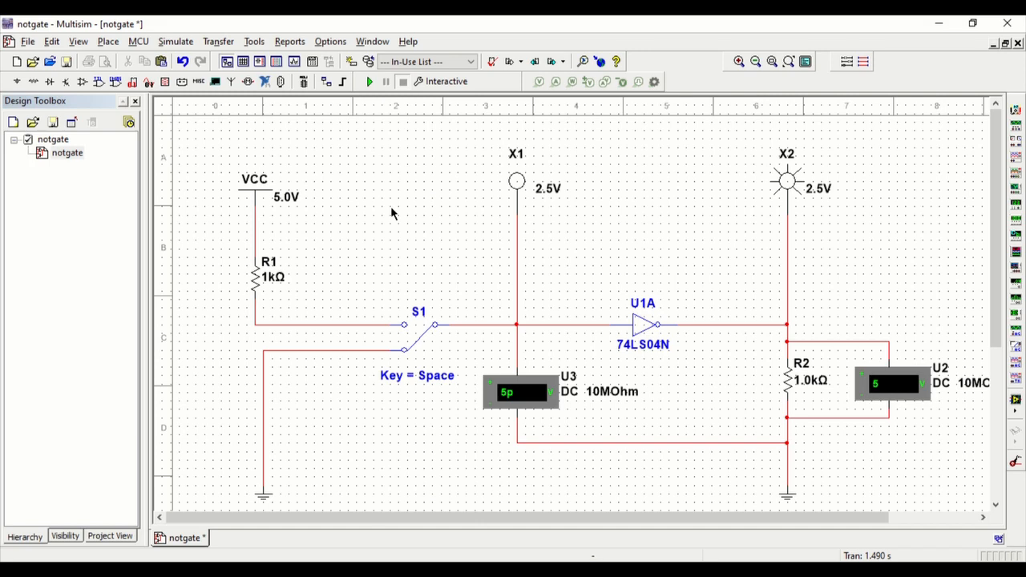
Step: Replace inverter U1A with a 7432N OR gate and shift it down so its upper input aligns with S1's output wire
{"action": "left_click", "coordinate": [649, 325]}
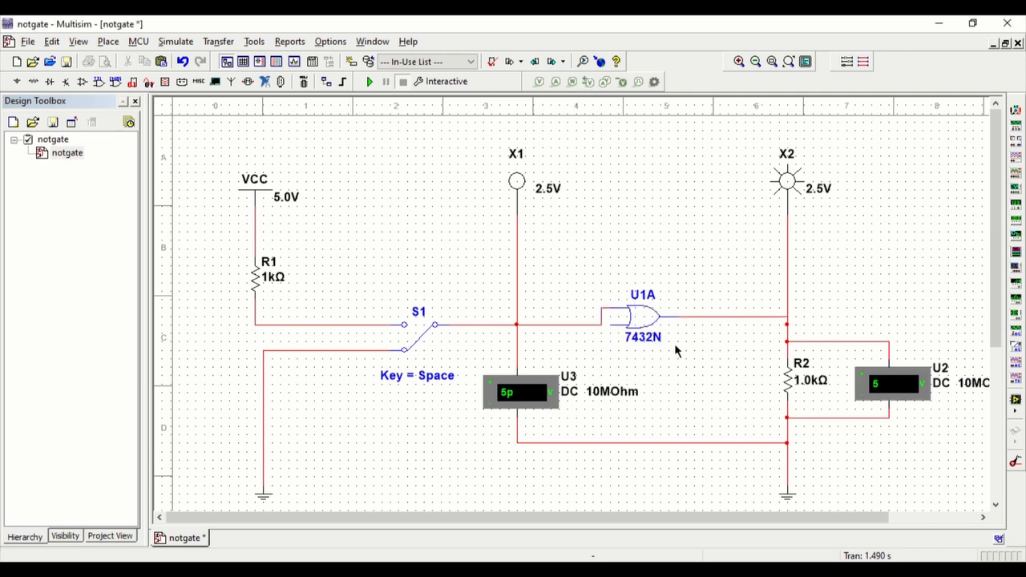
{"action": "left_click", "coordinate": [645, 321]}
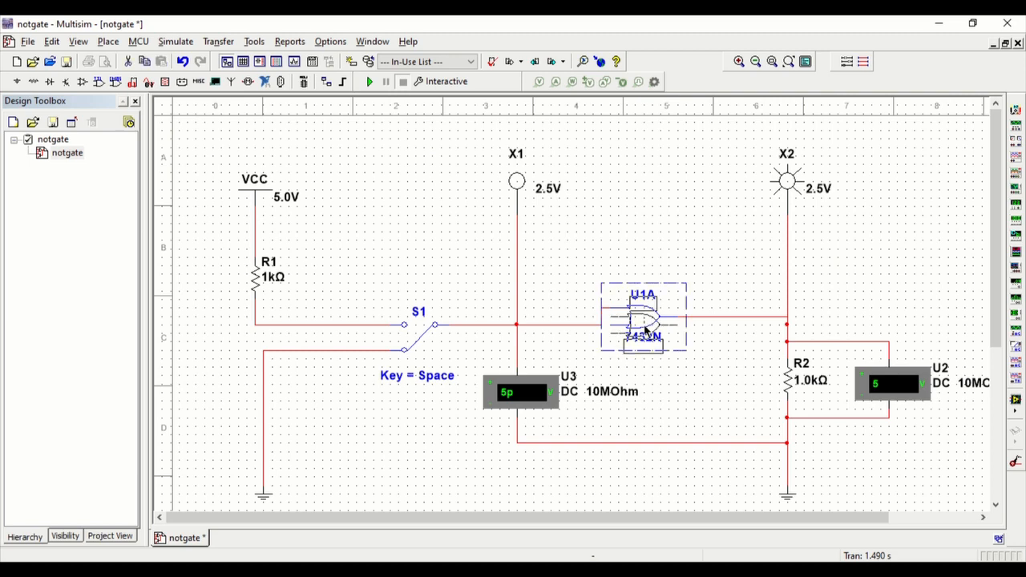
{"action": "left_click_drag", "start_coordinate": [647, 338], "coordinate": [647, 355]}
{"action": "left_click", "coordinate": [657, 246]}
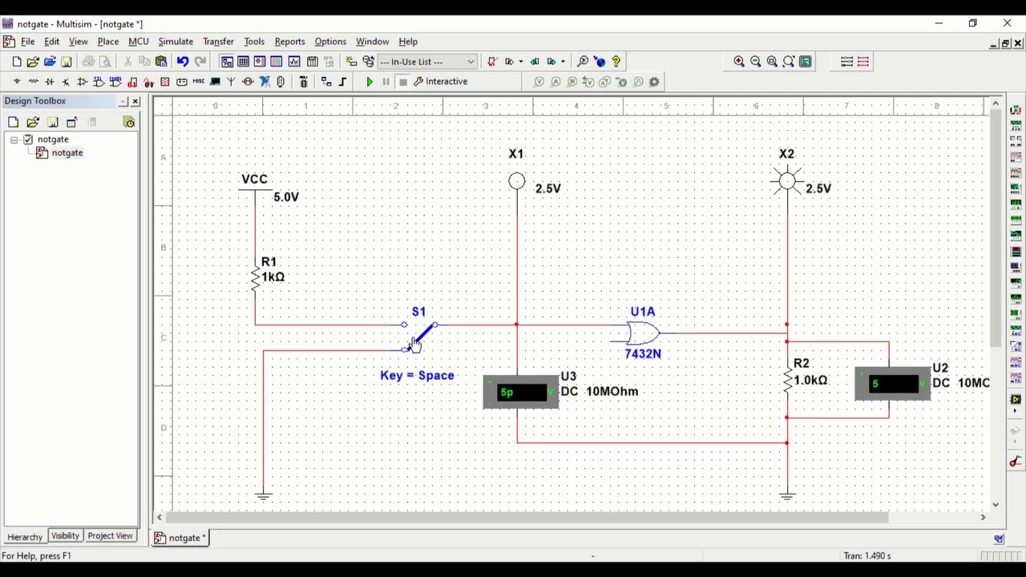
Step: Duplicate switch S1 and place the copy directly below the original
{"action": "left_click", "coordinate": [447, 343]}
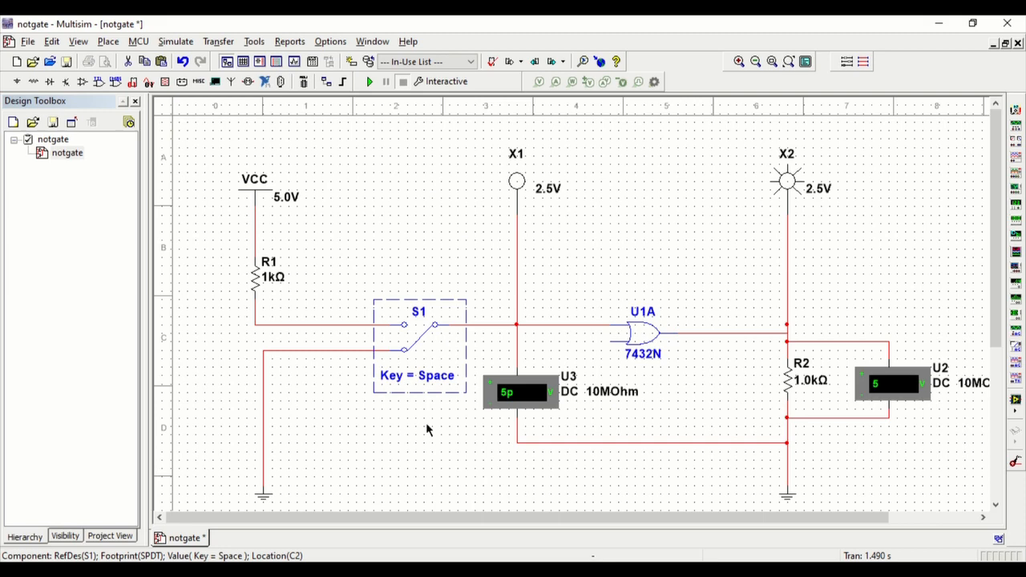
{"action": "left_click", "coordinate": [418, 441]}
{"action": "key", "text": "ctrl+v"}
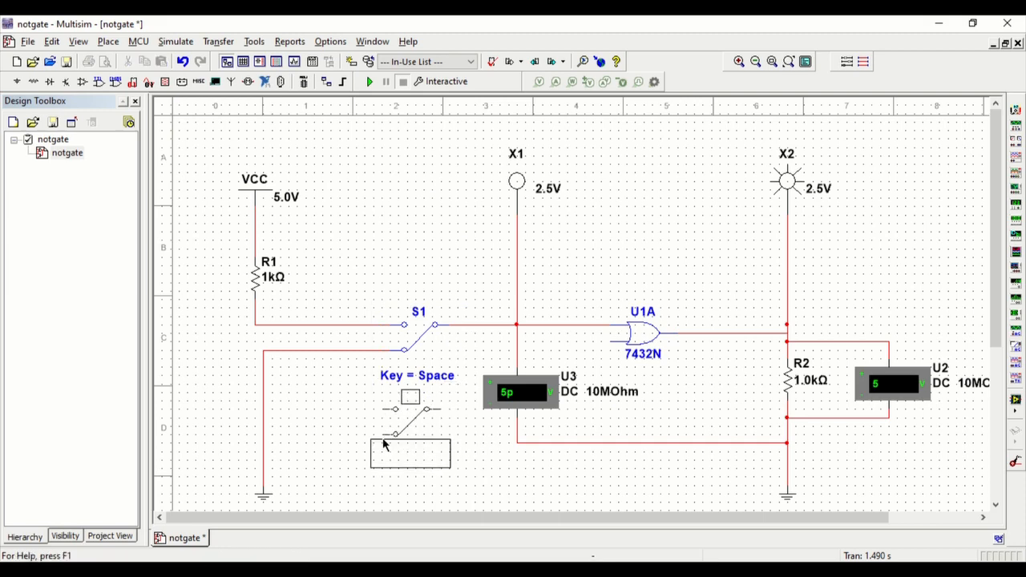
{"action": "left_click", "coordinate": [383, 445]}
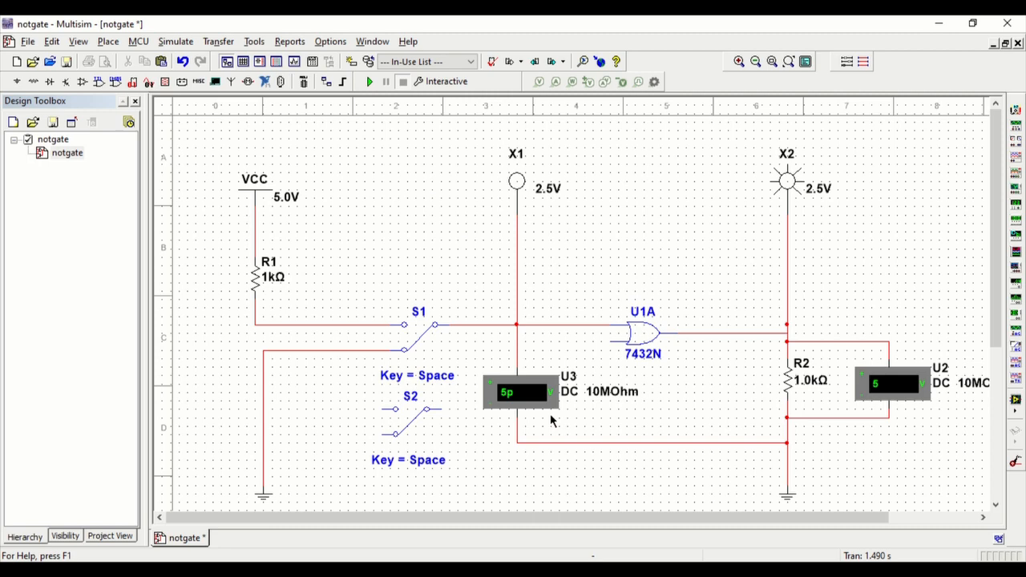
Step: Duplicate the 1 kΩ resistor R1 and place the copy to the lower left of the original
{"action": "left_click", "coordinate": [254, 281]}
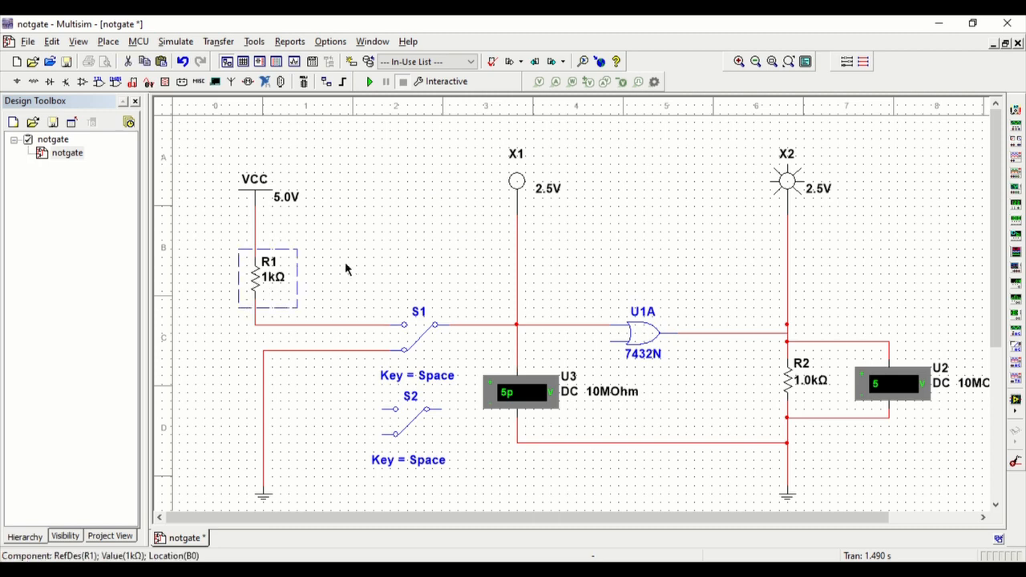
{"action": "key", "text": "ctrl+c"}
{"action": "key", "text": "ctrl+v"}
{"action": "left_click", "coordinate": [209, 364]}
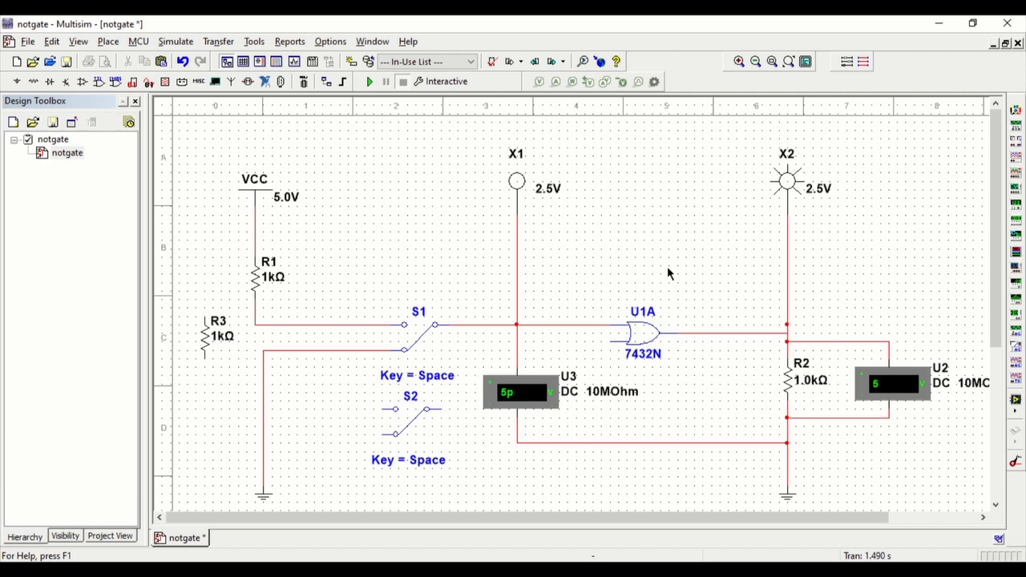
Step: Duplicate probe X2 and place the copy between VCC and probe X1
{"action": "left_click", "coordinate": [790, 189]}
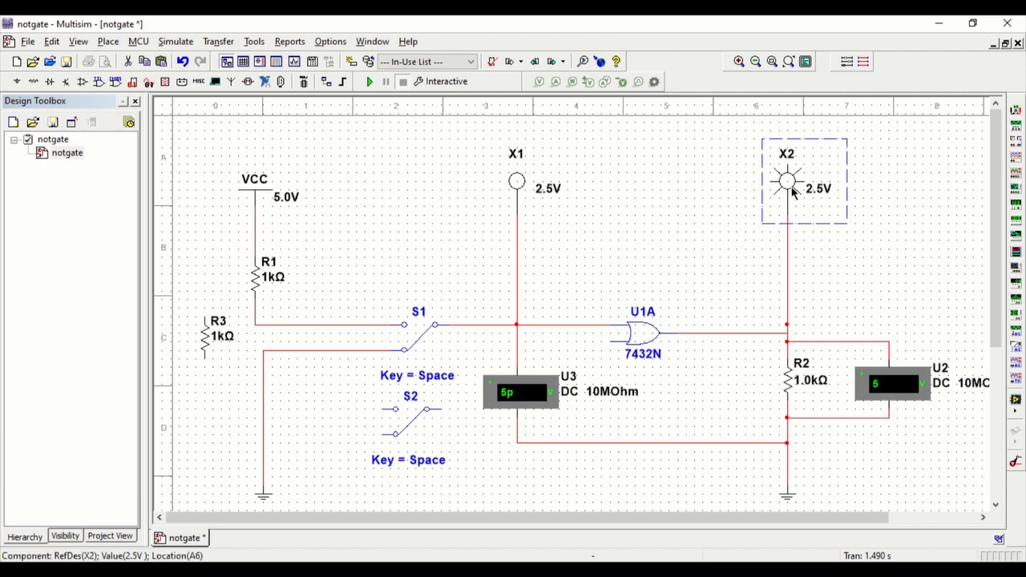
{"action": "key", "text": "ctrl+c"}
{"action": "key", "text": "ctrl+v"}
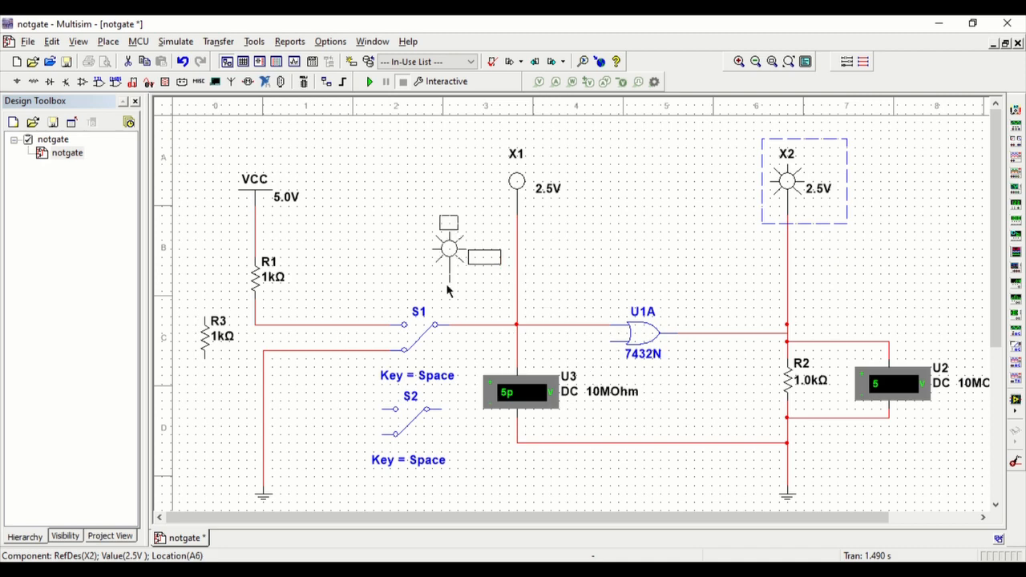
{"action": "left_click", "coordinate": [400, 262]}
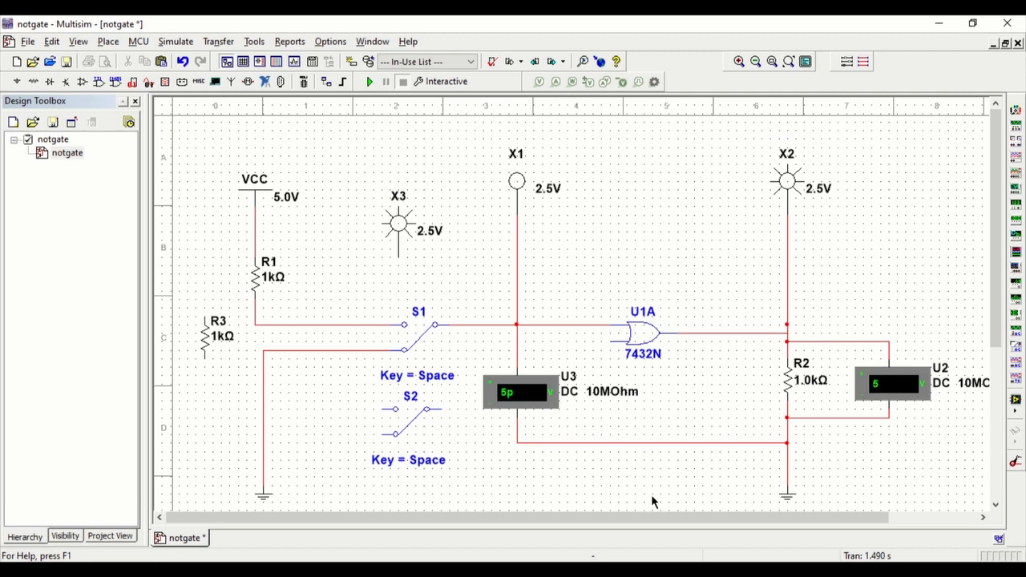
Step: Wire S2's lower throw to the ground line and its upper throw through R3 to VCC
{"action": "left_click", "coordinate": [383, 434]}
{"action": "left_click", "coordinate": [262, 436]}
{"action": "left_click", "coordinate": [380, 409]}
{"action": "left_click", "coordinate": [203, 360]}
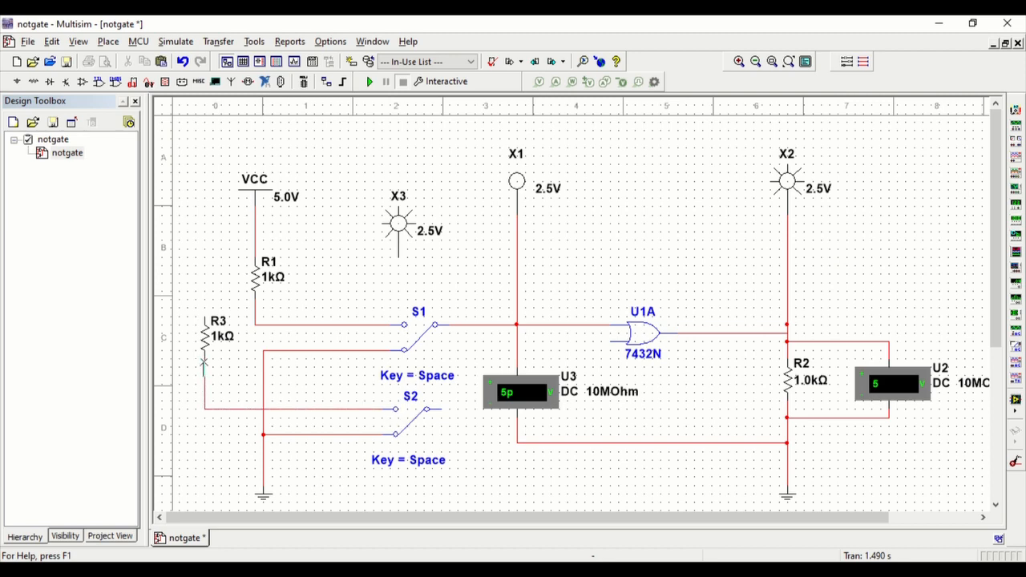
{"action": "left_click", "coordinate": [204, 316]}
{"action": "left_click", "coordinate": [255, 232]}
Step: Move voltmeter U3 below the S2 output level and delete the wire joining it to S1's output line
{"action": "left_click_drag", "start_coordinate": [538, 396], "coordinate": [547, 455]}
{"action": "left_click", "coordinate": [692, 489]}
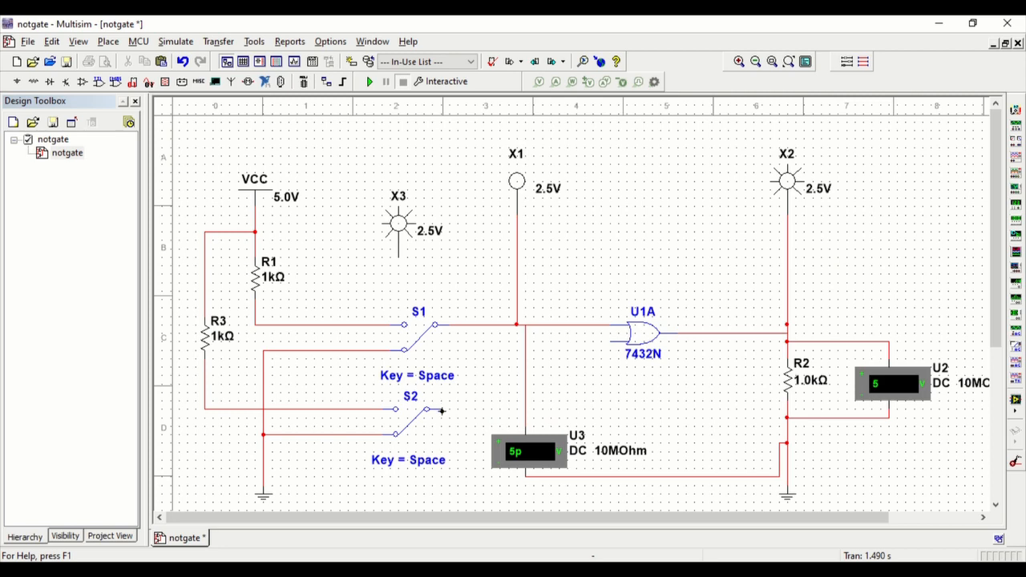
{"action": "left_click", "coordinate": [526, 388]}
{"action": "key", "text": "Delete"}
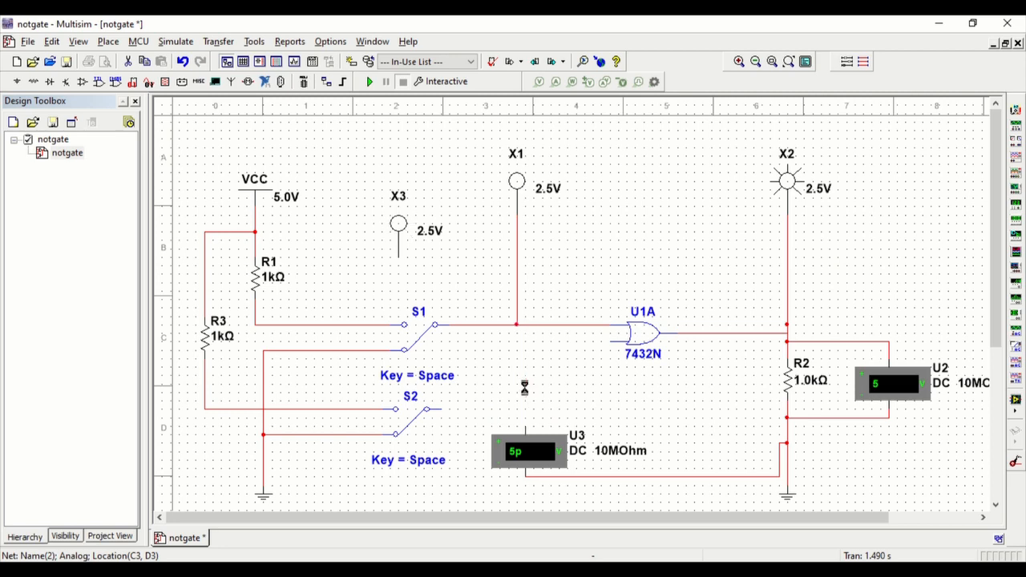
Step: Wire S2's output to the OR gate's lower input and connect voltmeter U3's upper terminal to that wire
{"action": "left_click", "coordinate": [427, 409]}
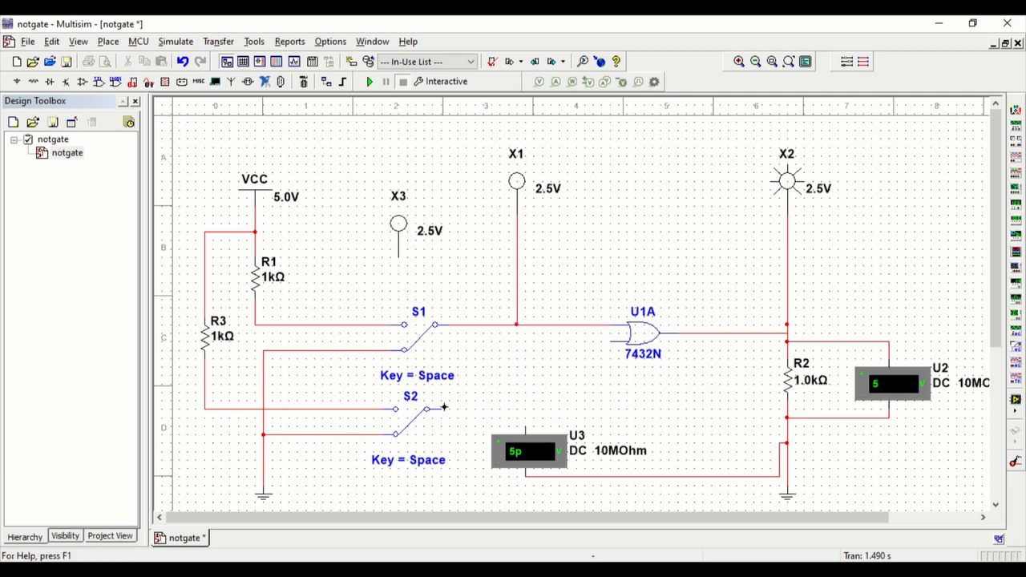
{"action": "left_click", "coordinate": [609, 343]}
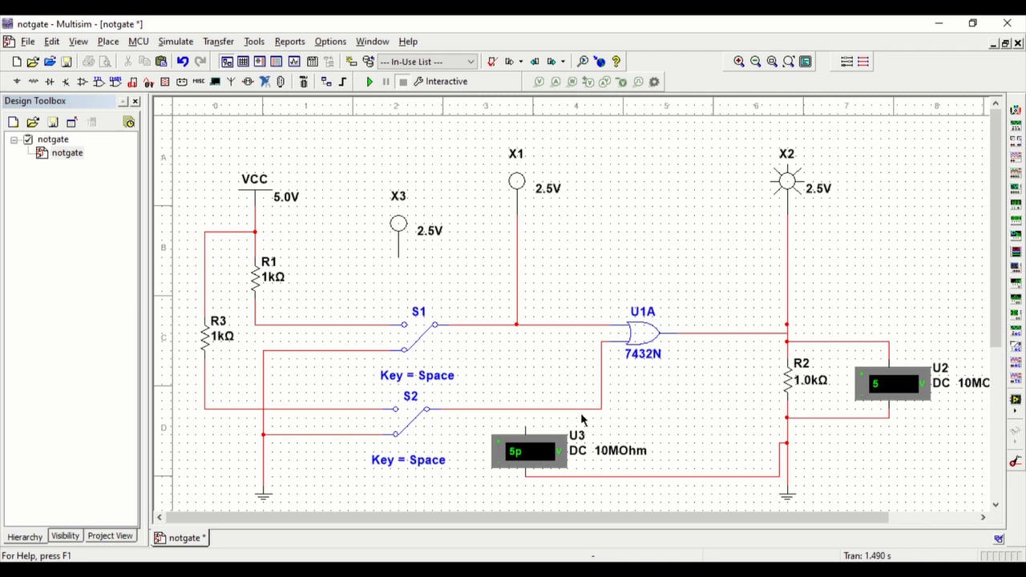
{"action": "left_click", "coordinate": [526, 430]}
{"action": "left_click", "coordinate": [525, 409]}
Step: Move probes X1 and X2 down to the same height as X3, keeping X2 directly above R2
{"action": "left_click", "coordinate": [516, 186]}
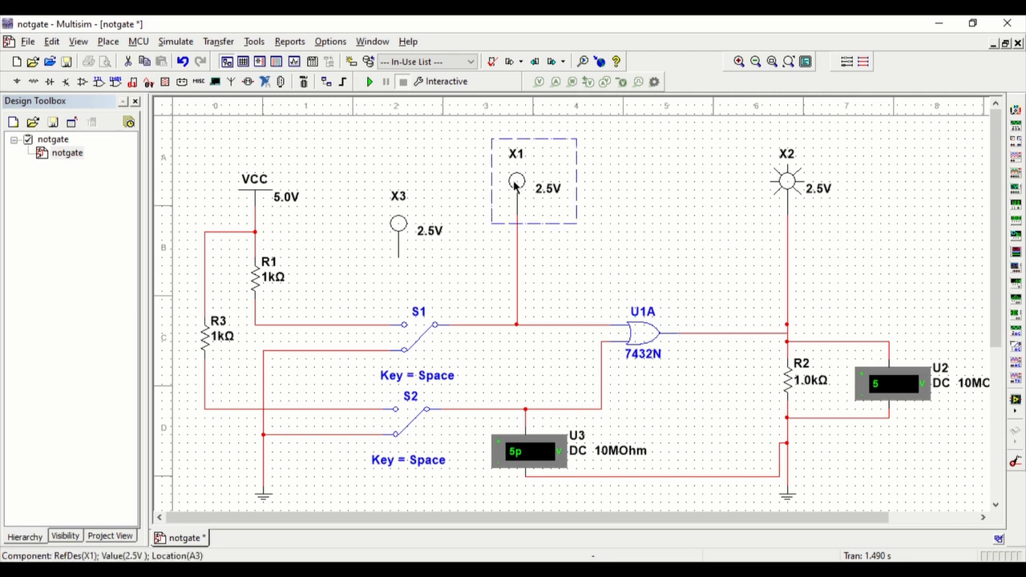
{"action": "left_click_drag", "start_coordinate": [524, 175], "coordinate": [526, 218]}
{"action": "left_click", "coordinate": [618, 213]}
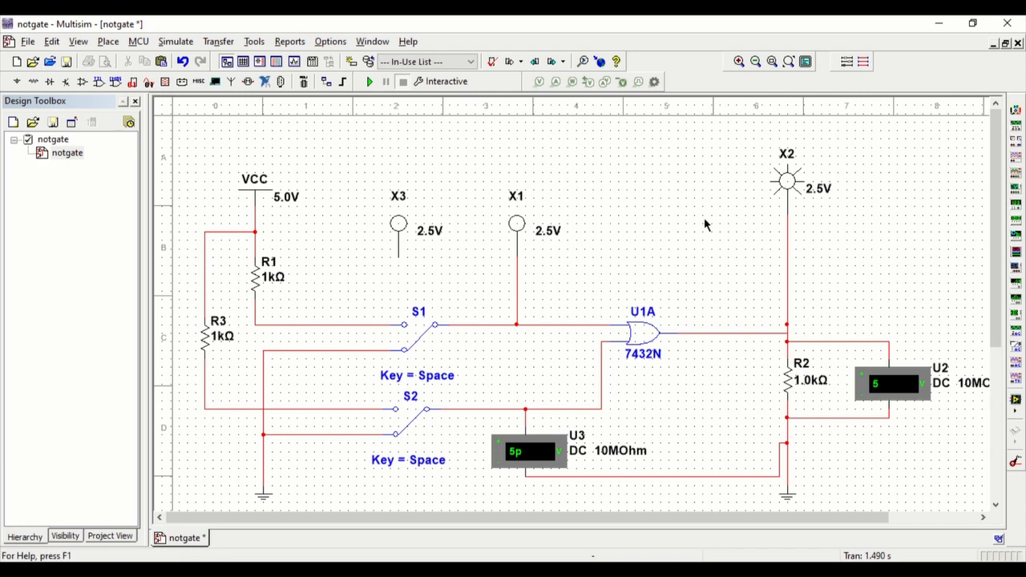
{"action": "left_click", "coordinate": [793, 187]}
{"action": "left_click_drag", "start_coordinate": [794, 187], "coordinate": [800, 219]}
{"action": "left_click", "coordinate": [746, 246]}
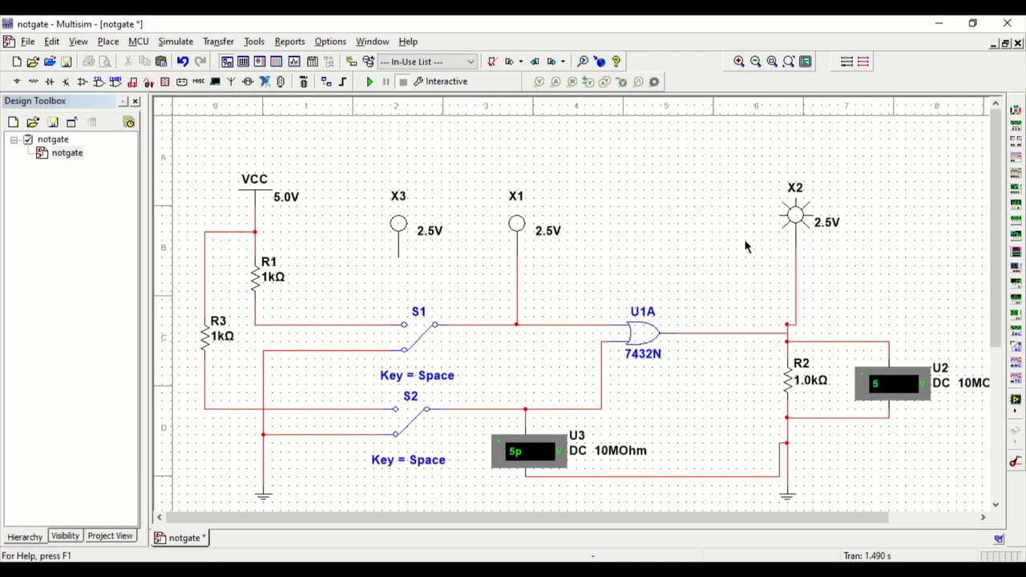
{"action": "left_click", "coordinate": [792, 228]}
{"action": "left_click_drag", "start_coordinate": [797, 224], "coordinate": [786, 227]}
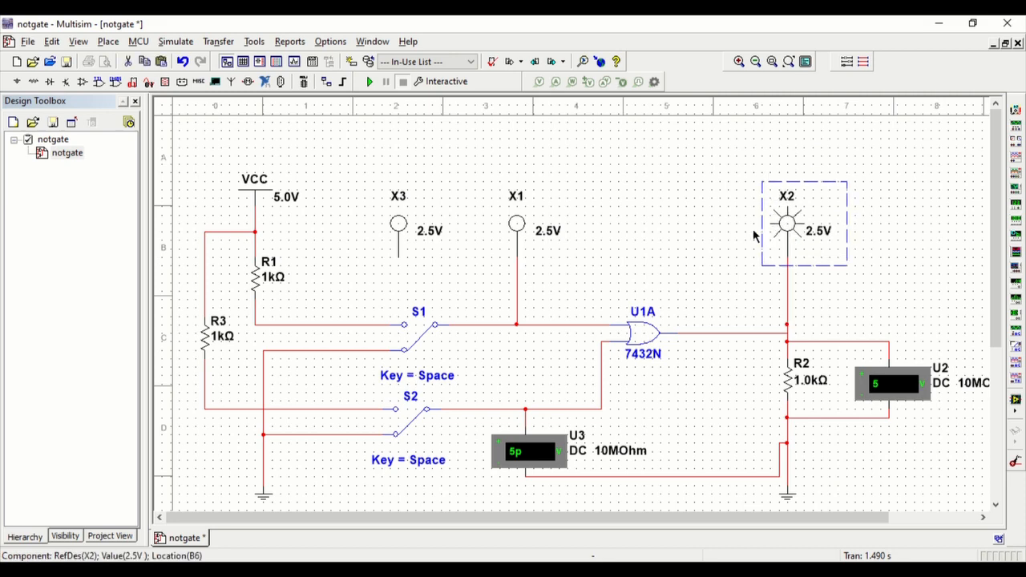
{"action": "left_click", "coordinate": [753, 237]}
Step: Move probe X3 onto S2's output wire, between S2 and voltmeter U3
{"action": "left_click", "coordinate": [401, 232]}
{"action": "left_click_drag", "start_coordinate": [401, 232], "coordinate": [490, 364]}
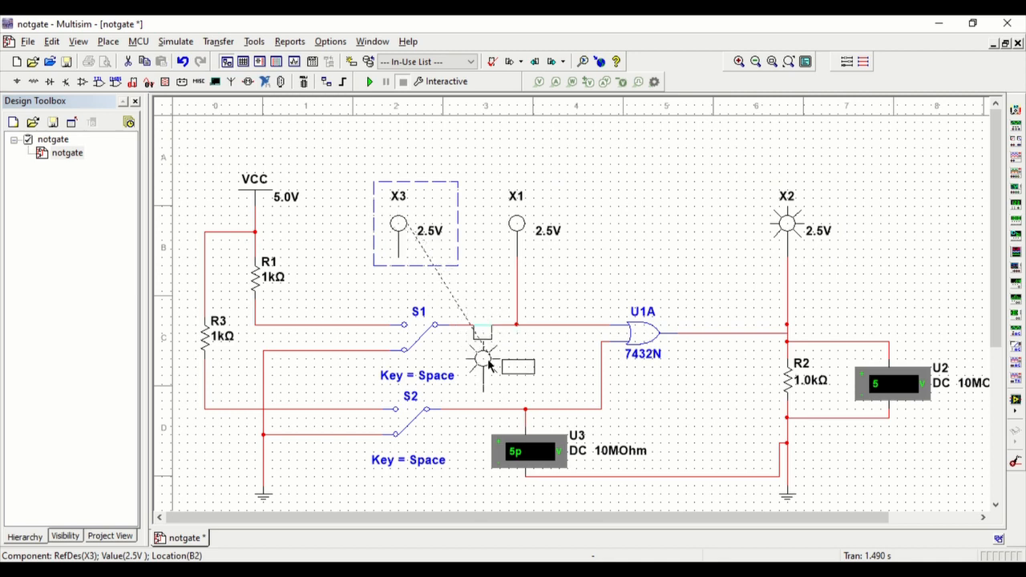
{"action": "left_click_drag", "start_coordinate": [490, 364], "coordinate": [490, 382]}
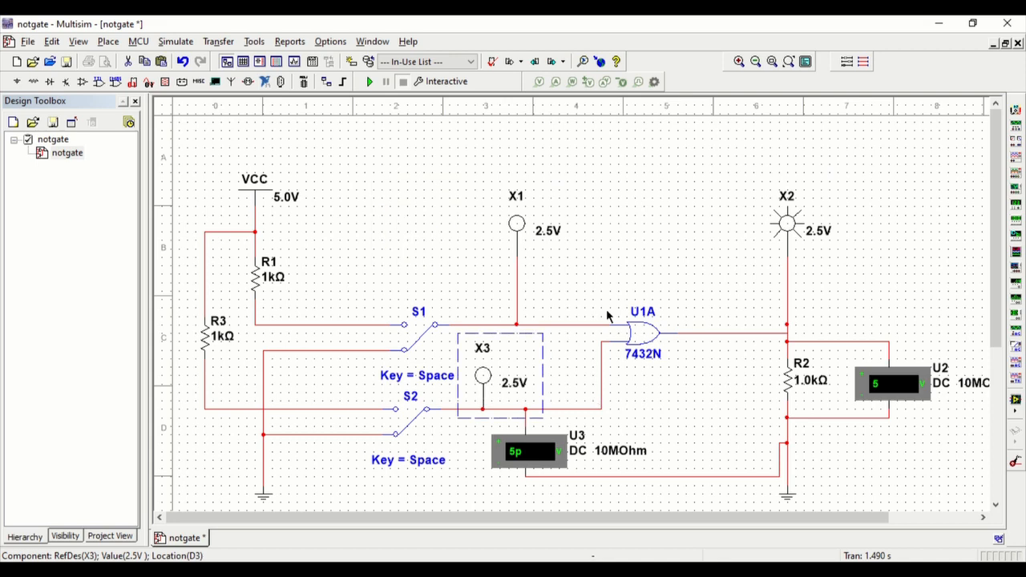
{"action": "left_click", "coordinate": [619, 225]}
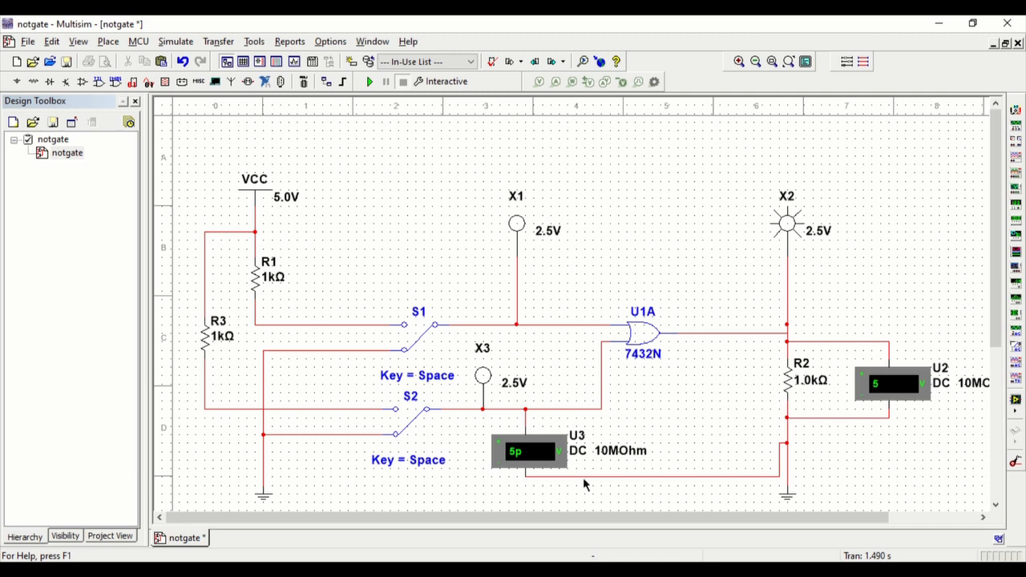
Step: Duplicate voltmeter U3 and place the copy on the wire to the OR gate's upper input
{"action": "left_click", "coordinate": [530, 465]}
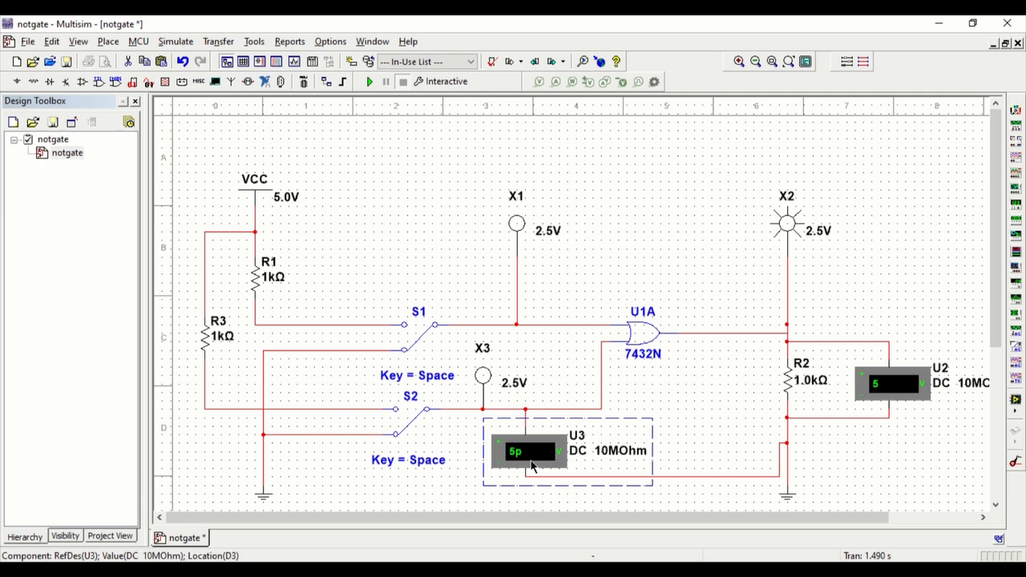
{"action": "left_click_drag", "start_coordinate": [531, 465], "coordinate": [594, 324]}
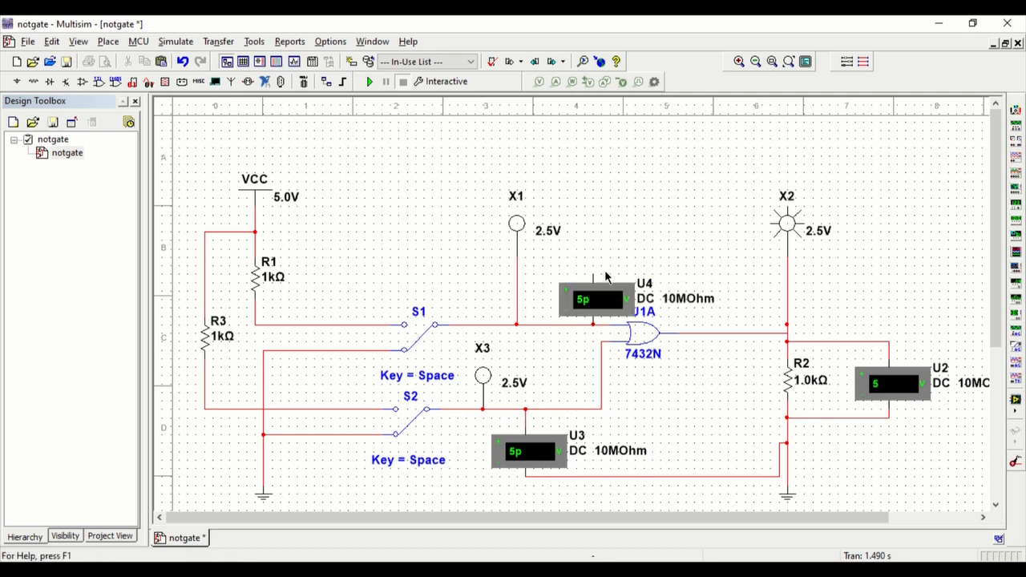
Step: Wire voltmeter U4's upper terminal to the ground return wire of voltmeter U3, and move U4 up clear of the gate label
{"action": "left_click", "coordinate": [593, 273]}
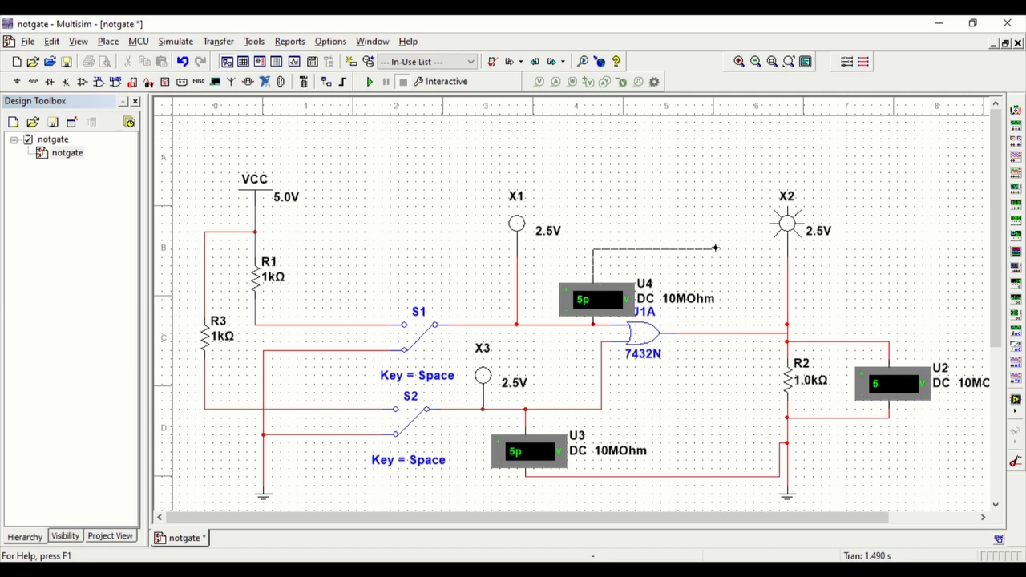
{"action": "left_click", "coordinate": [763, 477]}
{"action": "left_click", "coordinate": [612, 302]}
{"action": "left_click_drag", "start_coordinate": [613, 302], "coordinate": [610, 268]}
{"action": "left_click", "coordinate": [870, 273]}
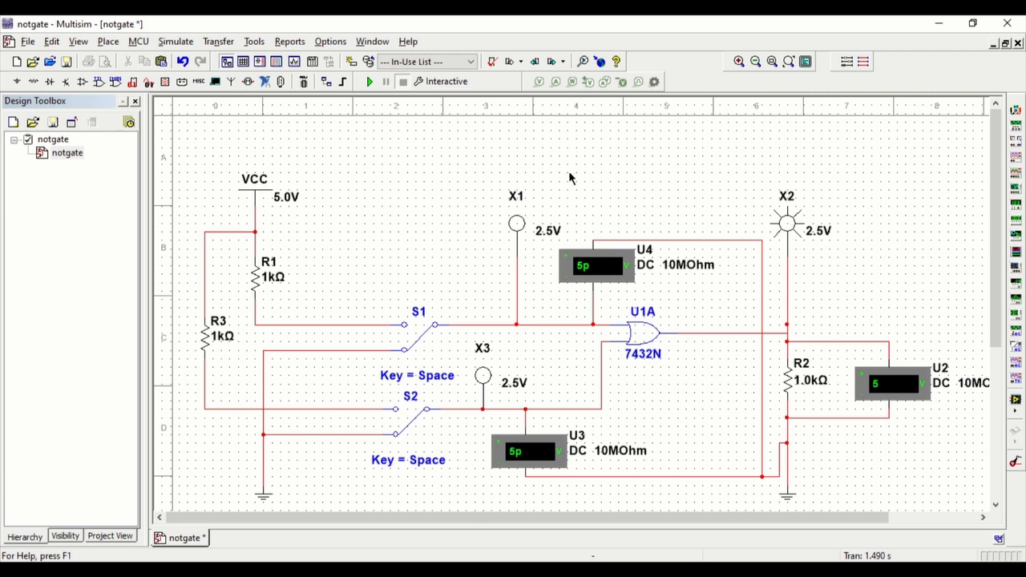
Step: Simulate the OR gate circuit, toggle both switches repeatedly with their shared Space key, and stop the simulation
{"action": "left_click", "coordinate": [371, 82]}
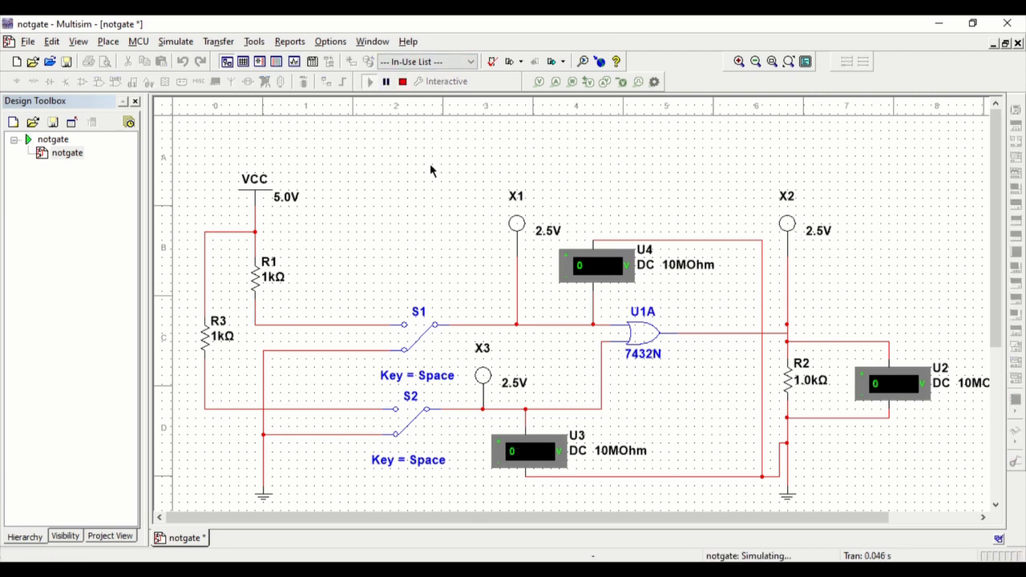
{"action": "key", "text": "space"}
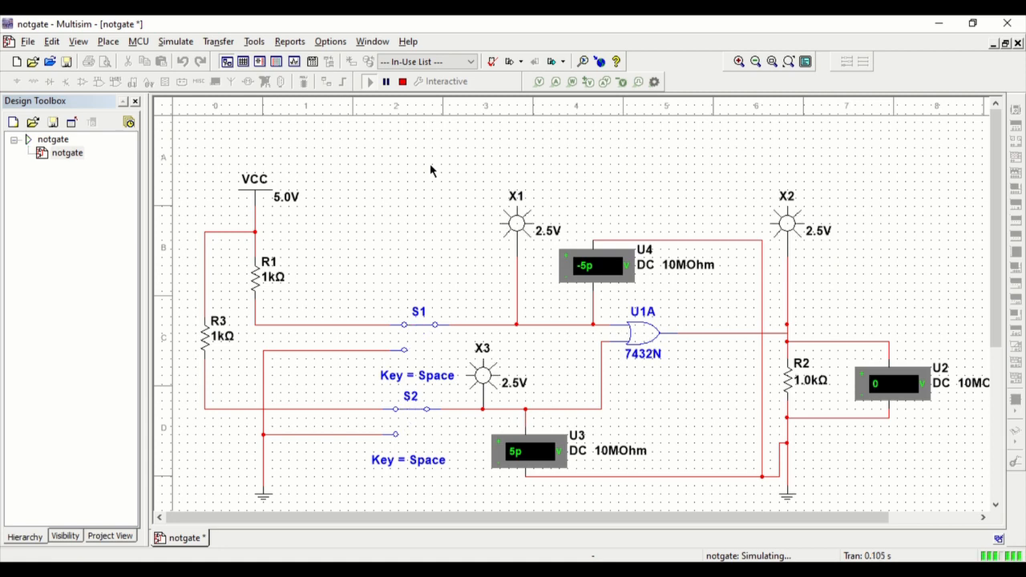
{"action": "key", "text": "space"}
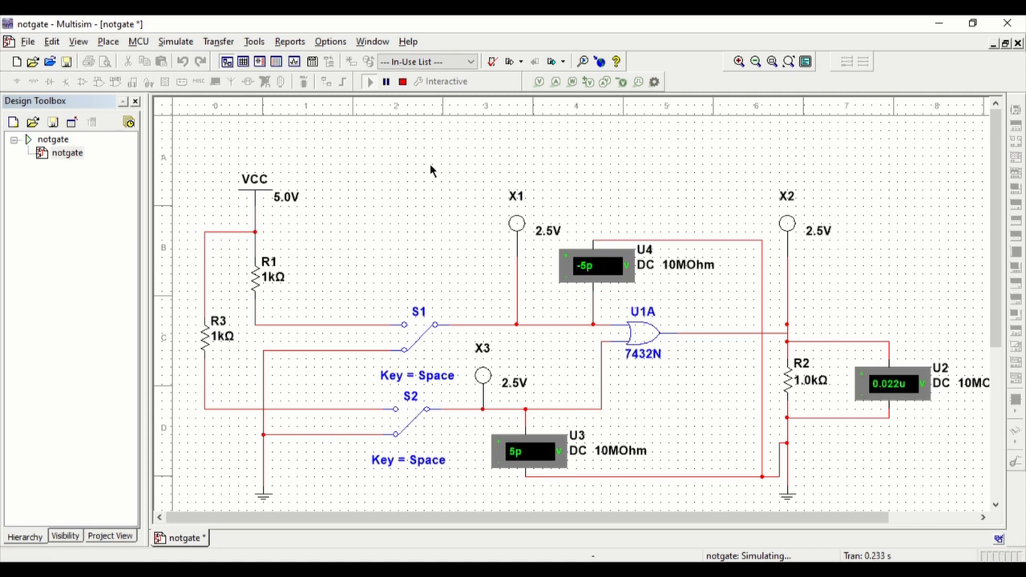
{"action": "key", "text": "space"}
{"action": "key", "text": "space"}
{"action": "left_click", "coordinate": [404, 82]}
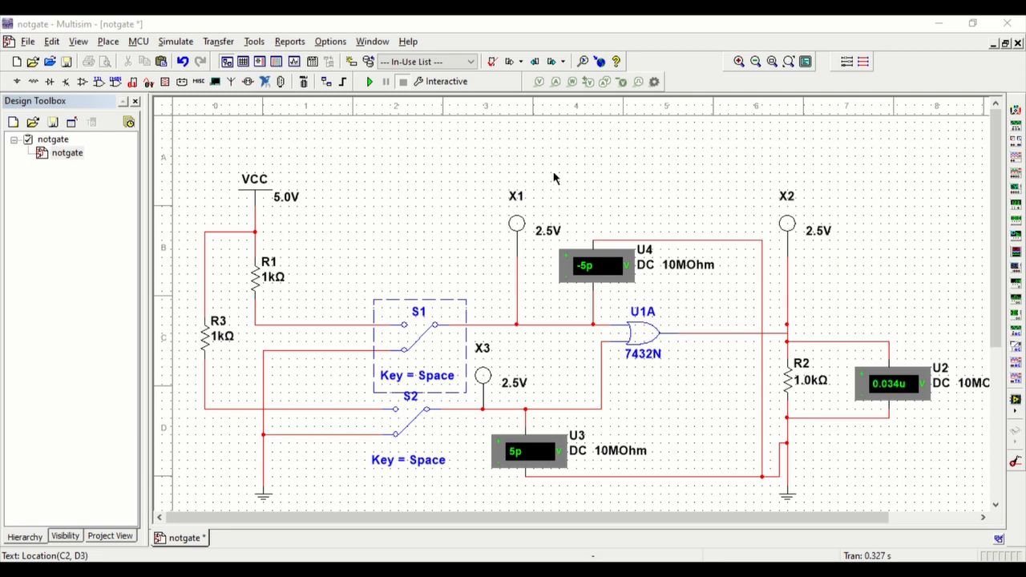
Step: Assign key A to switch S1 and key B to switch S2
{"action": "left_click", "coordinate": [554, 471]}
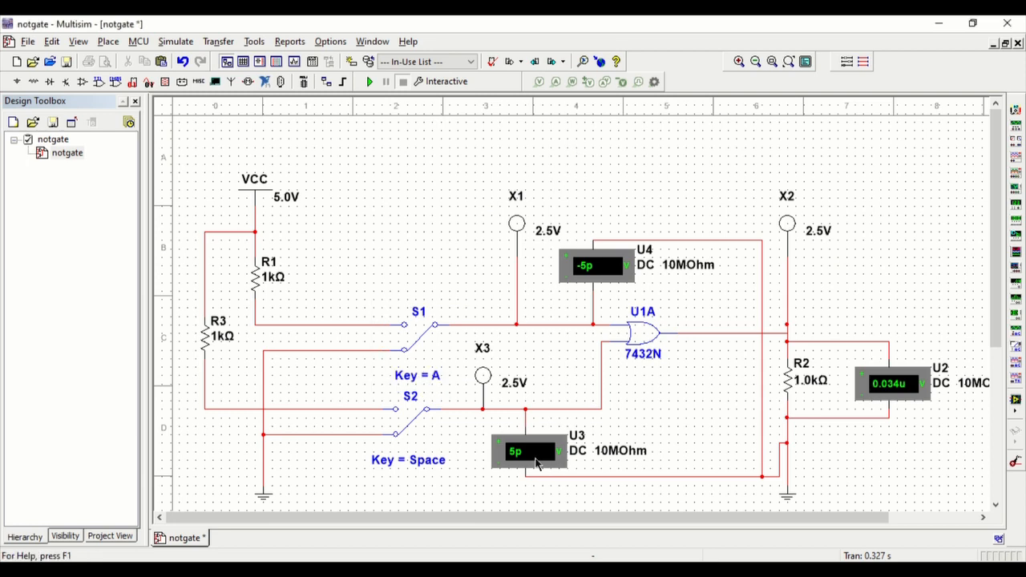
{"action": "double_click", "coordinate": [425, 462]}
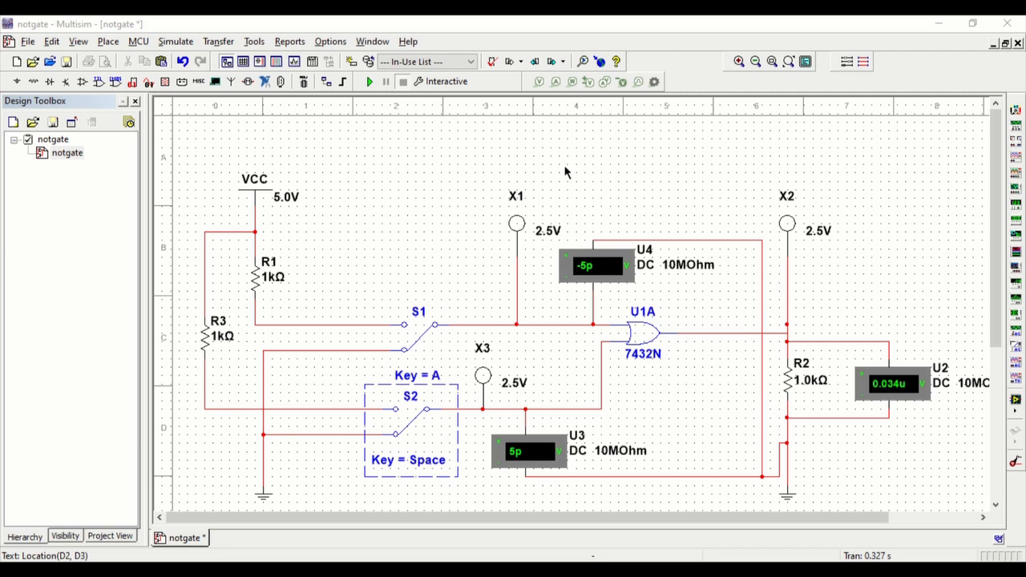
{"action": "left_click", "coordinate": [556, 475]}
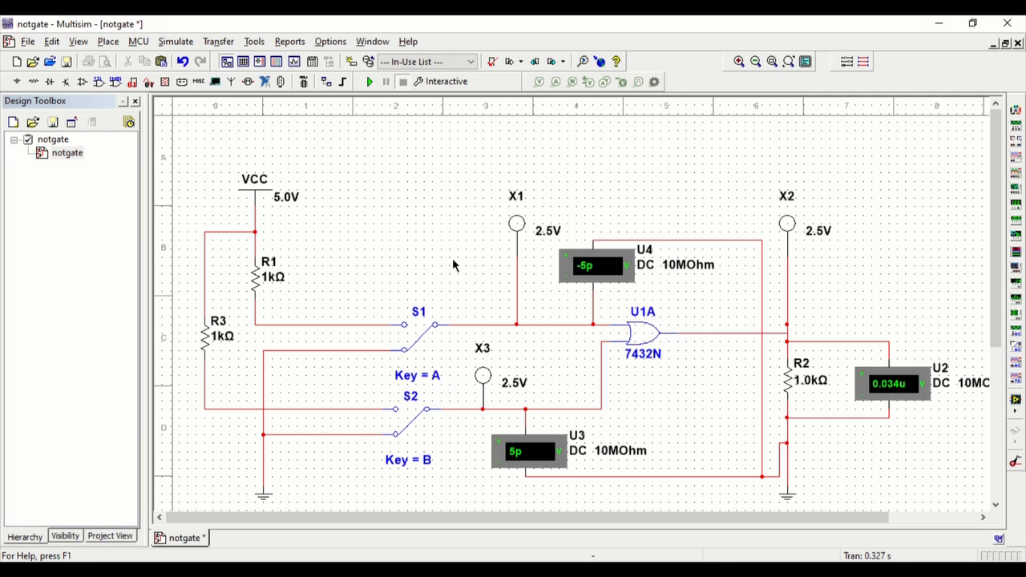
Step: Simulate the OR gate circuit, toggle S1 and S2 separately to check the output for different input combinations, and stop the simulation
{"action": "left_click", "coordinate": [371, 82]}
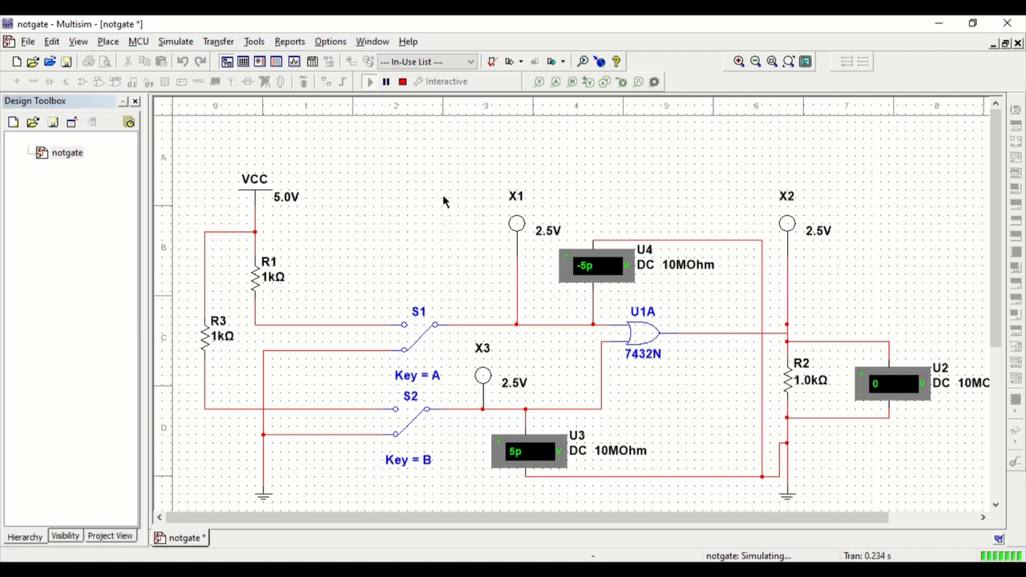
{"action": "key", "text": "a"}
{"action": "key", "text": "a"}
{"action": "key", "text": "b"}
{"action": "key", "text": "b"}
{"action": "key", "text": "a"}
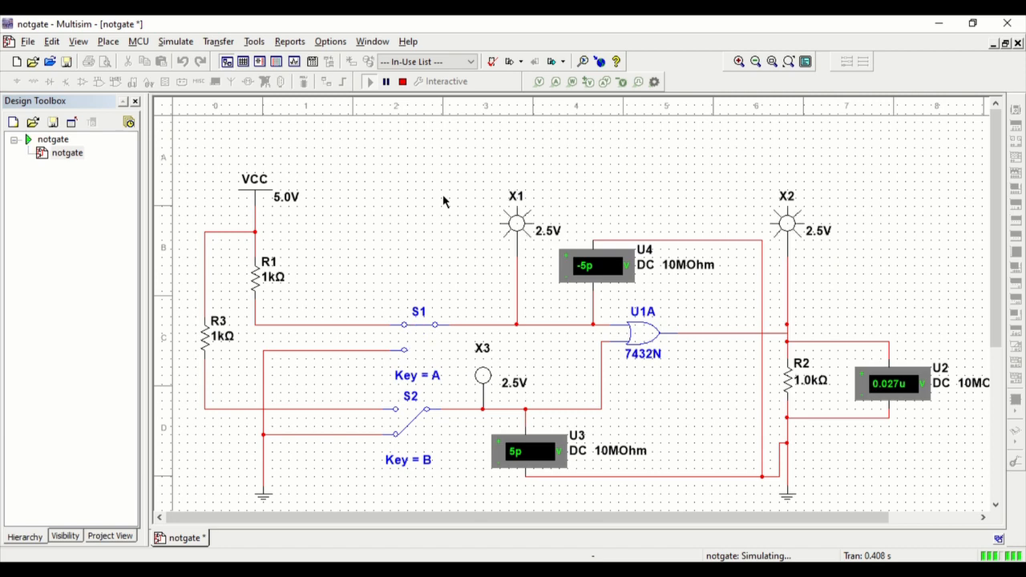
{"action": "key", "text": "b"}
{"action": "key", "text": "b"}
{"action": "key", "text": "a"}
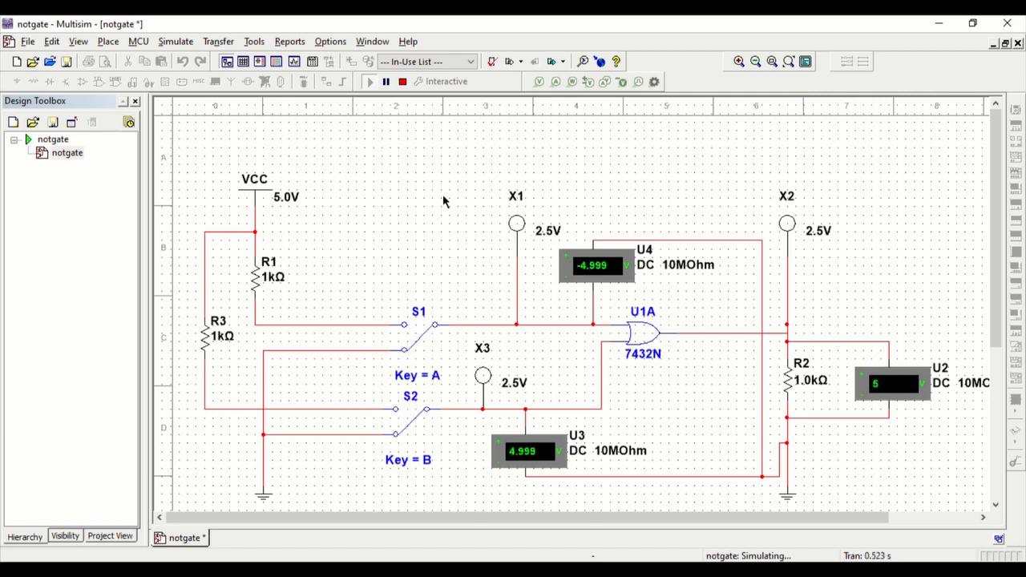
{"action": "key", "text": "a"}
{"action": "key", "text": "b"}
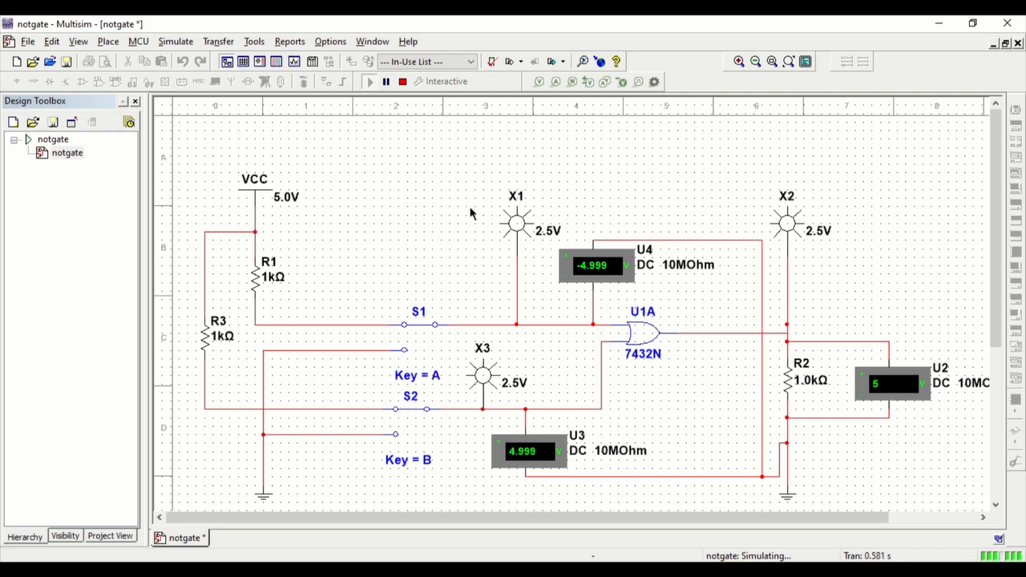
{"action": "key", "text": "b"}
{"action": "key", "text": "a"}
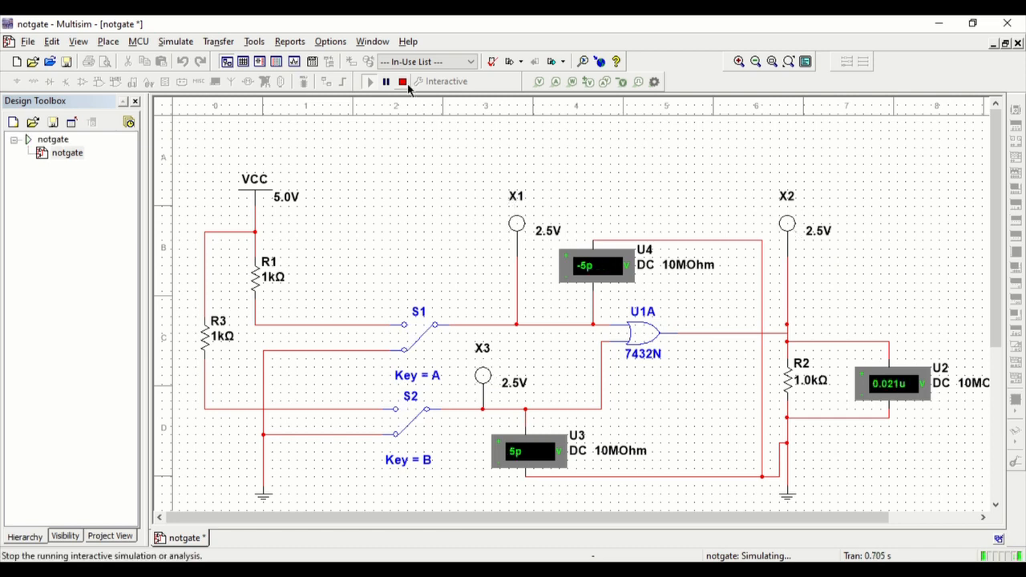
{"action": "left_click", "coordinate": [402, 81]}
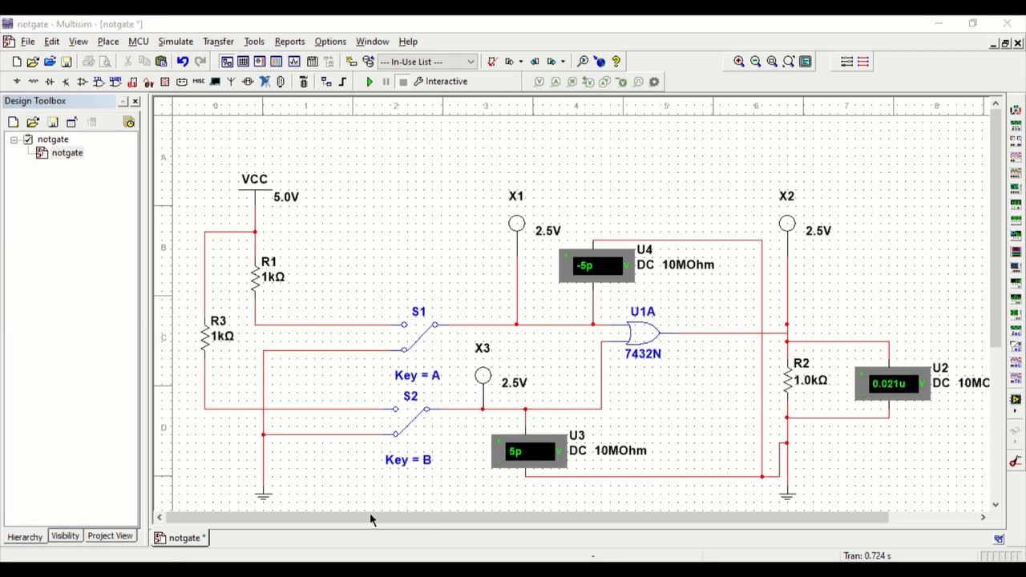
Step: Replace the 7432N OR gate U1A with a 7408N AND gate
{"action": "left_click", "coordinate": [586, 81]}
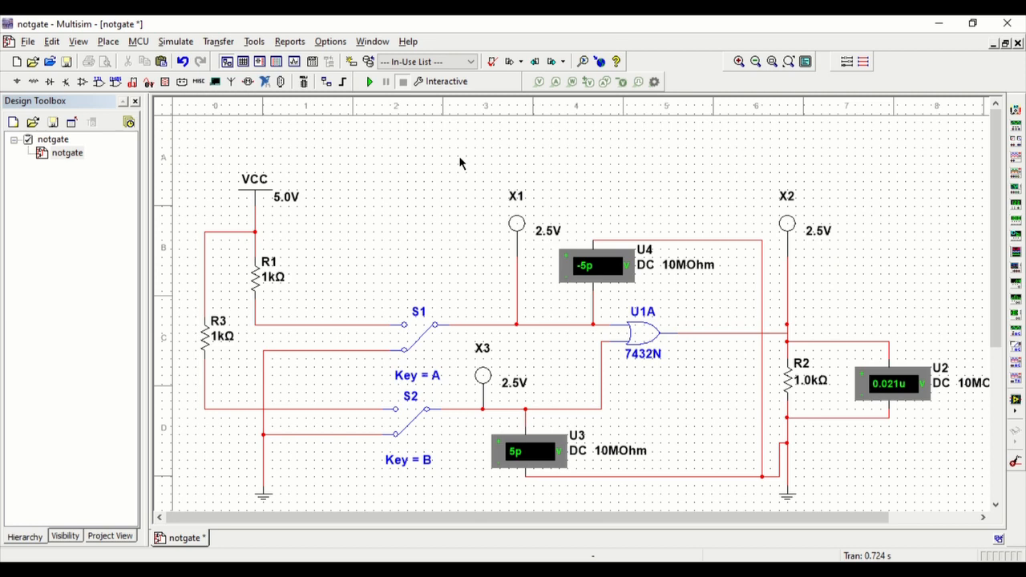
{"action": "left_click", "coordinate": [639, 333]}
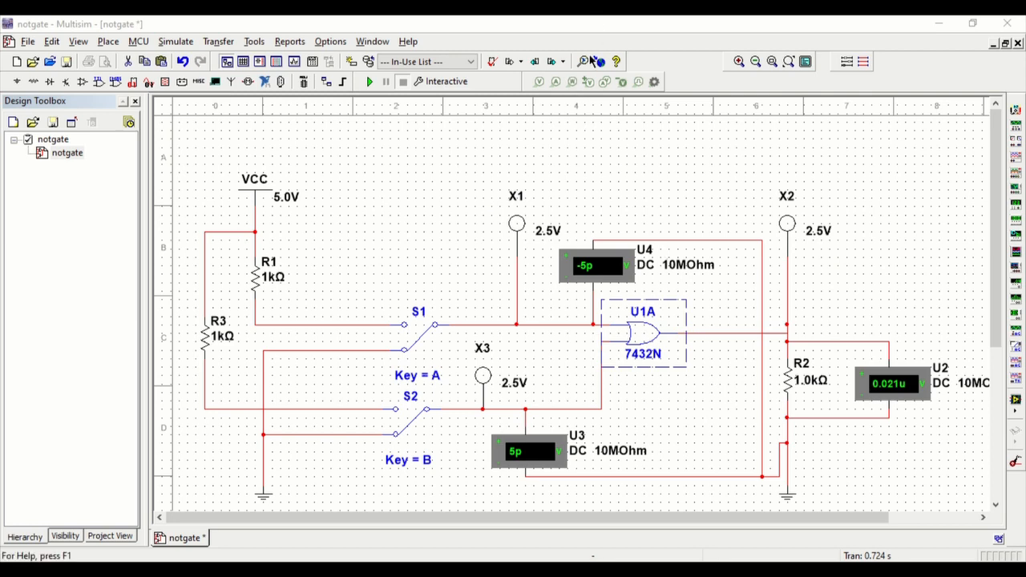
{"action": "left_click", "coordinate": [580, 94]}
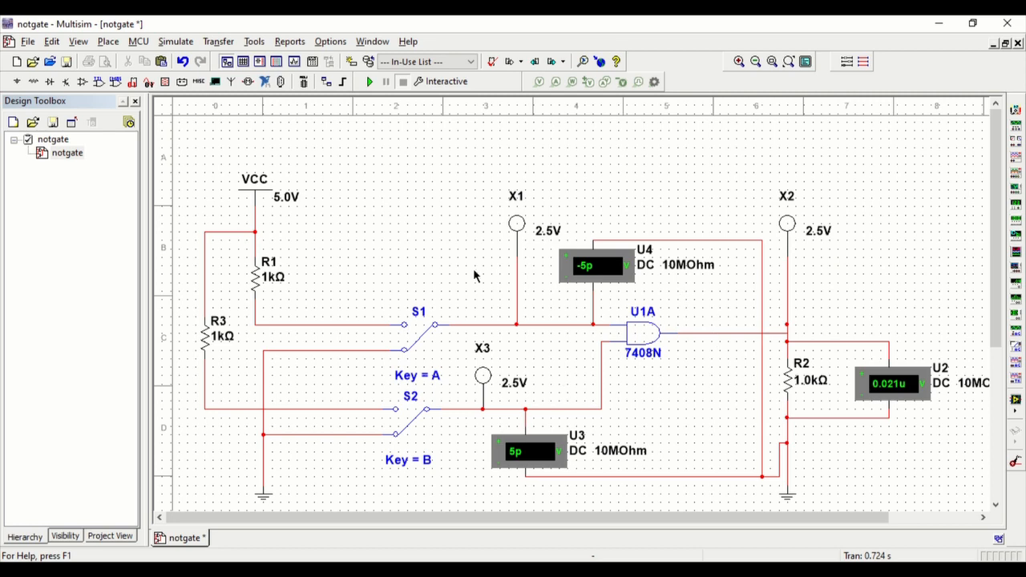
Step: Simulate the AND gate circuit, toggle S1 and S2 to check the output for different input combinations, and stop the simulation
{"action": "left_click", "coordinate": [368, 82]}
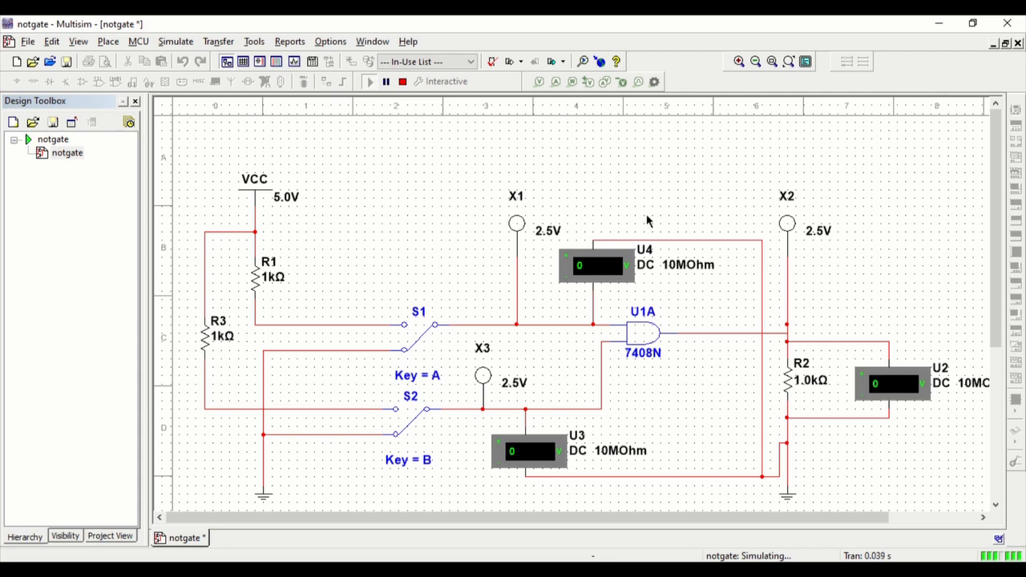
{"action": "key", "text": "a"}
{"action": "key", "text": "a"}
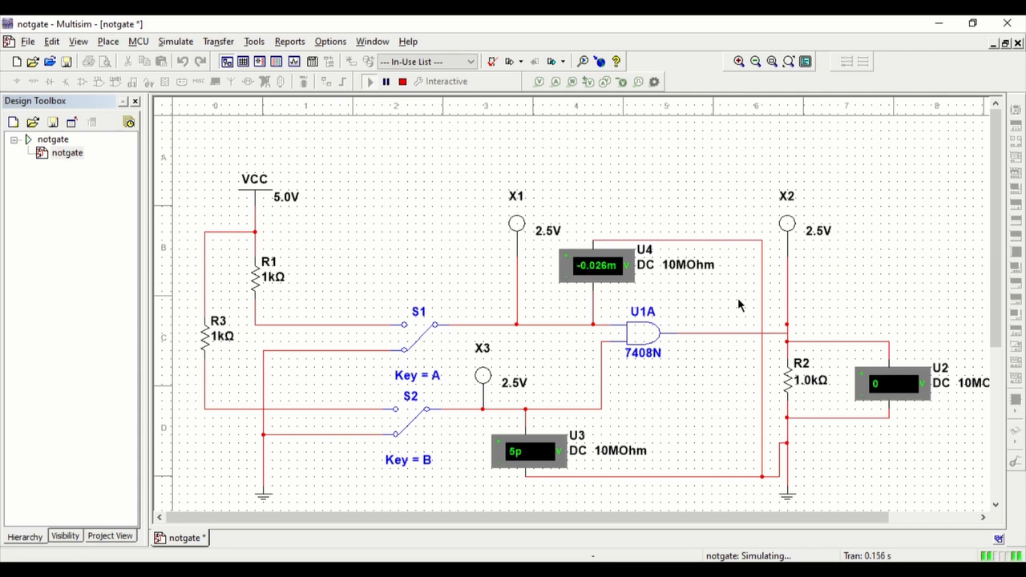
{"action": "key", "text": "b"}
{"action": "key", "text": "b"}
{"action": "key", "text": "a"}
{"action": "key", "text": "a"}
{"action": "key", "text": "a"}
{"action": "key", "text": "b"}
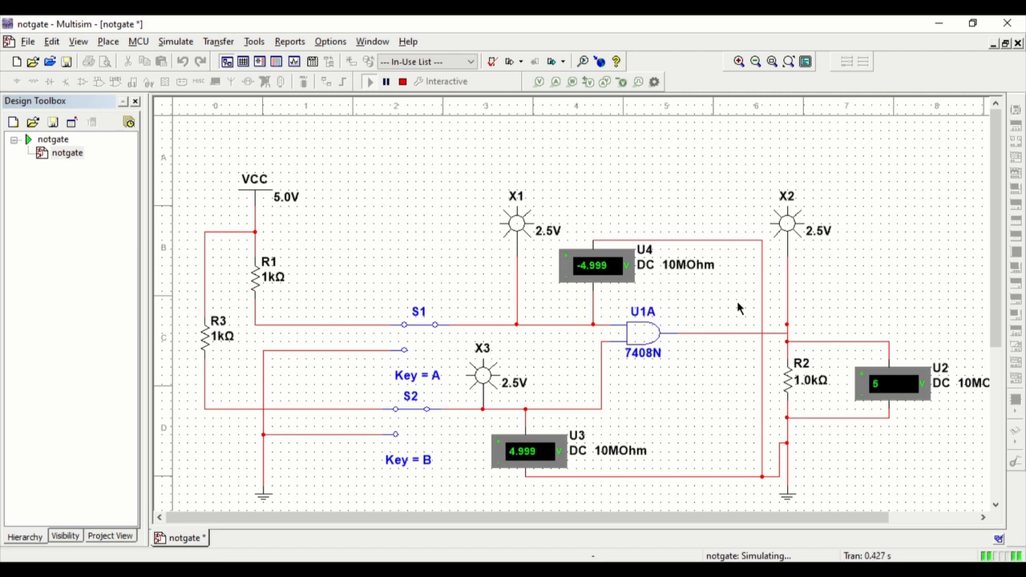
{"action": "key", "text": "b"}
{"action": "key", "text": "a"}
{"action": "key", "text": "b"}
{"action": "key", "text": "a"}
{"action": "key", "text": "a"}
{"action": "key", "text": "b"}
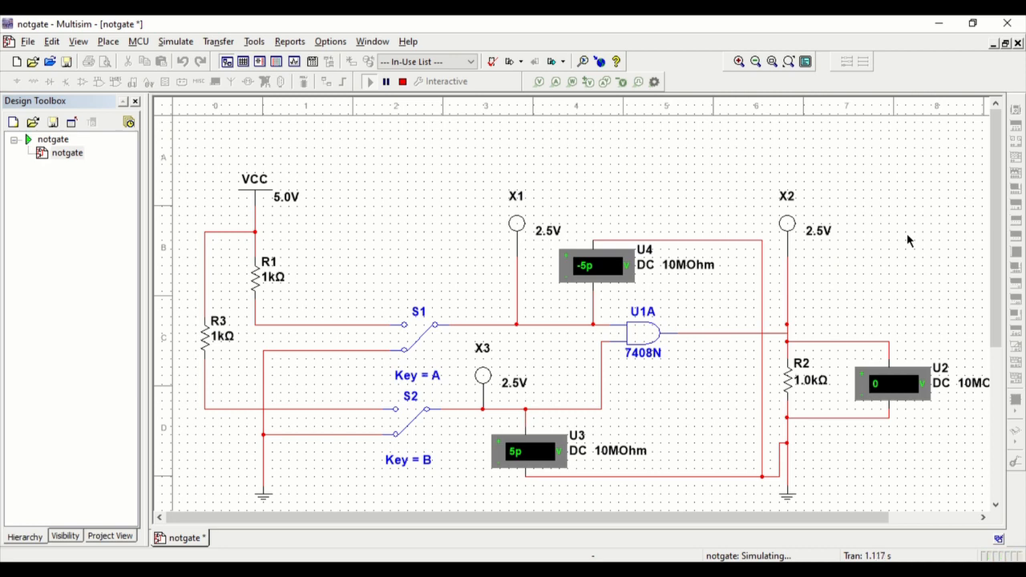
{"action": "left_click", "coordinate": [402, 81]}
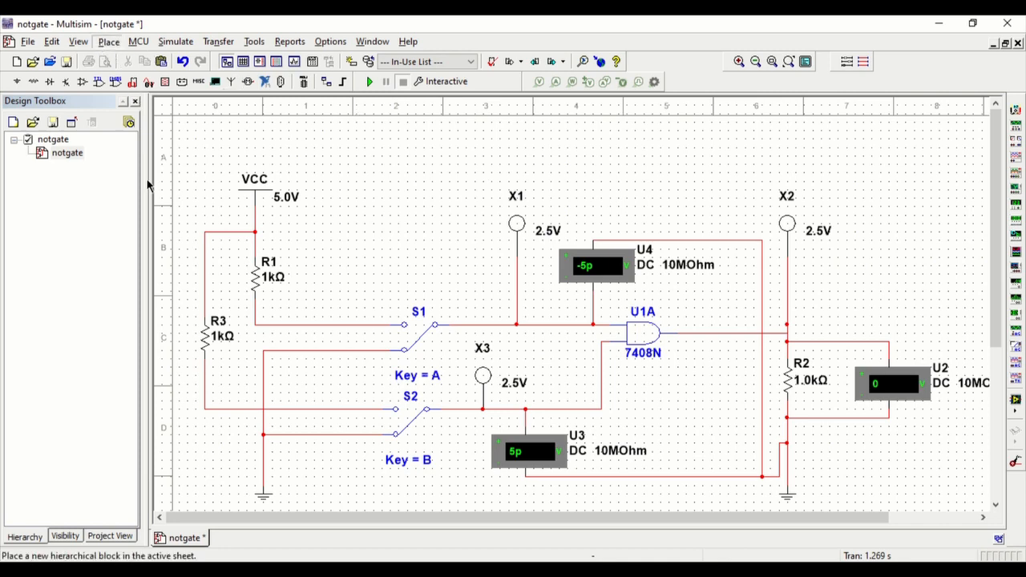
Step: Place a two-line text above the circuit reading "3 Basic Logic Gates" and "Not, Or, And"
{"action": "left_click", "coordinate": [318, 144]}
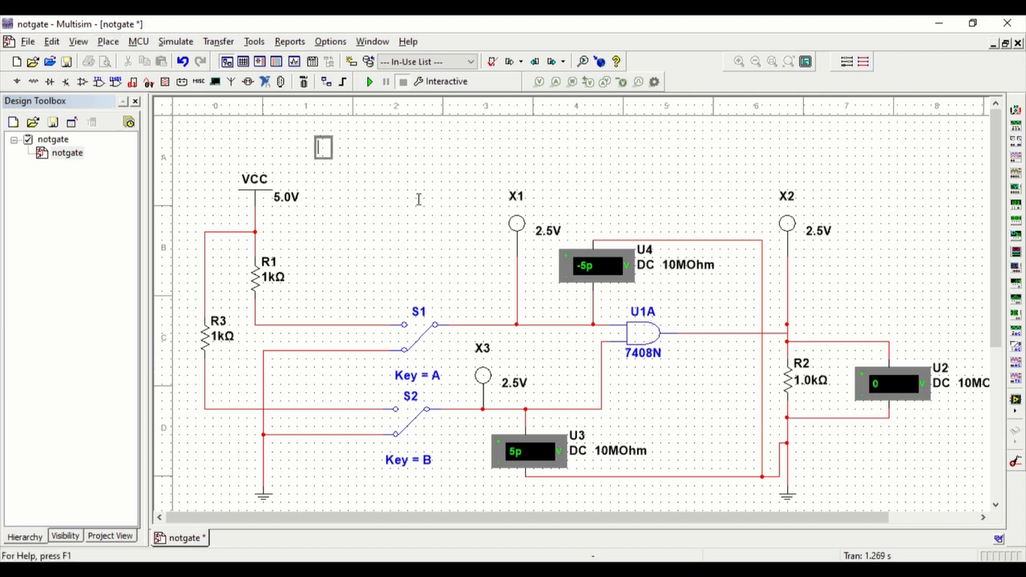
{"action": "type", "text": "3 Basic"}
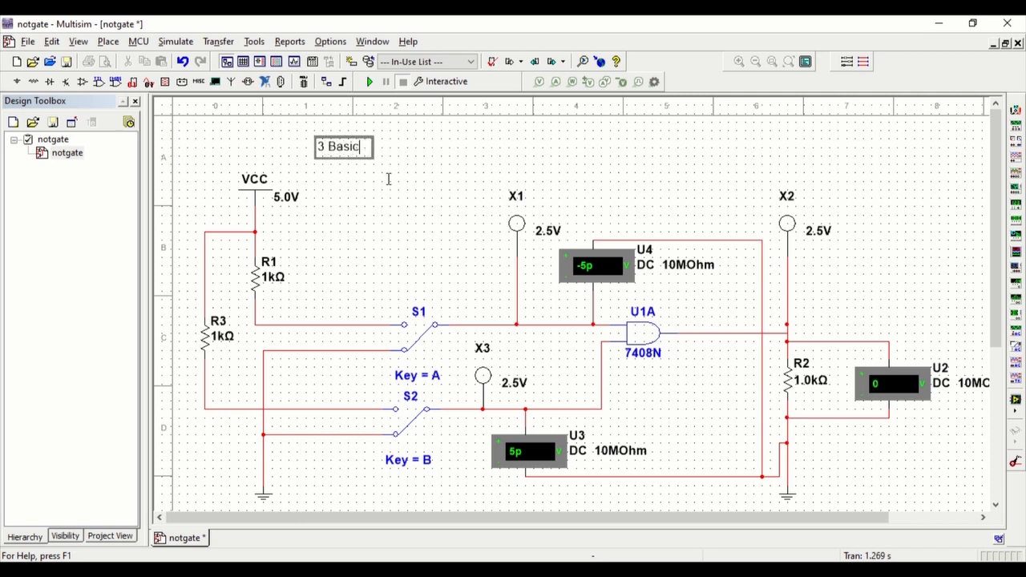
{"action": "type", "text": " Logic Gater"}
{"action": "key", "text": "BackSpace"}
{"action": "type", "text": "s"}
{"action": "key", "text": "Return"}
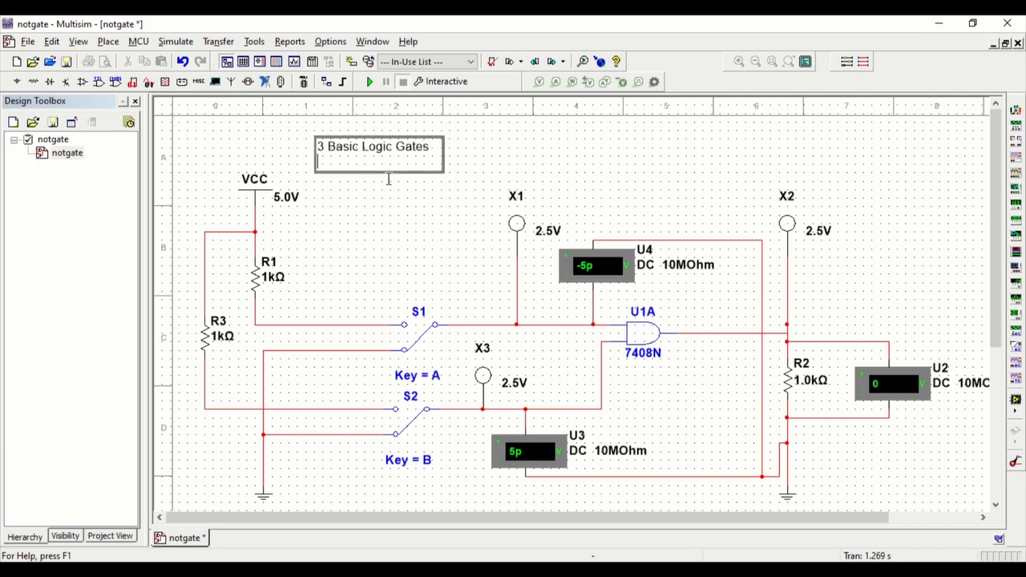
{"action": "type", "text": "A"}
{"action": "key", "text": "BackSpace"}
{"action": "type", "text": "Not, Or, And"}
{"action": "left_click", "coordinate": [386, 183]}
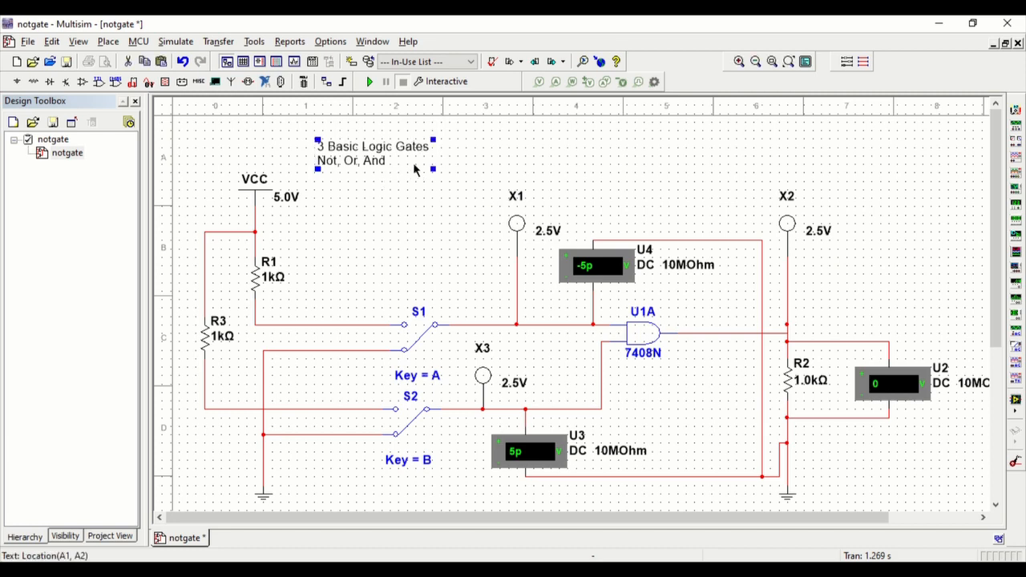
Step: Format the whole "3 Basic Logic Gates" title text with a larger font size, bold and centred
{"action": "double_click", "coordinate": [396, 162]}
{"action": "left_click_drag", "start_coordinate": [396, 162], "coordinate": [319, 145]}
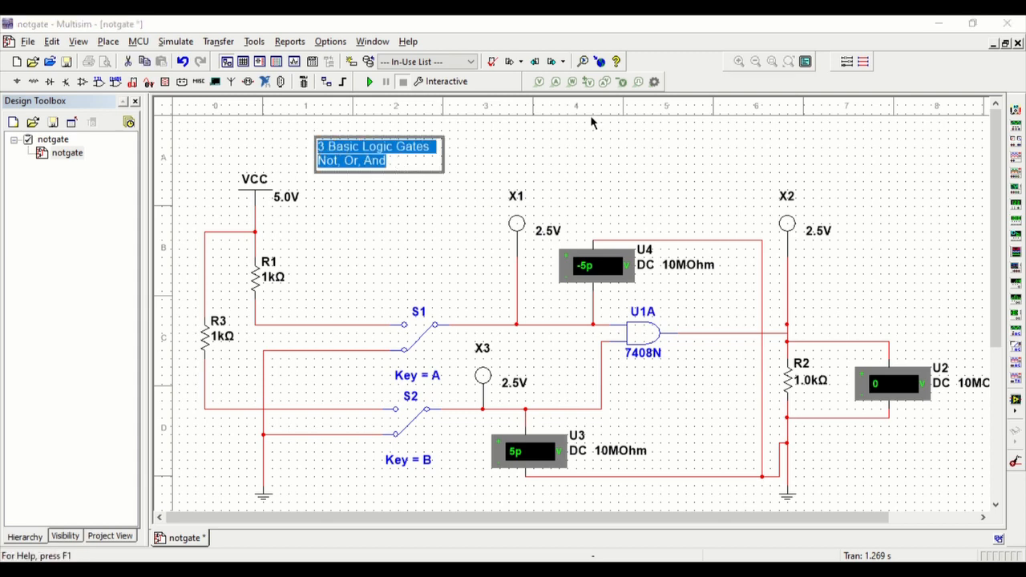
{"action": "left_click", "coordinate": [579, 174]}
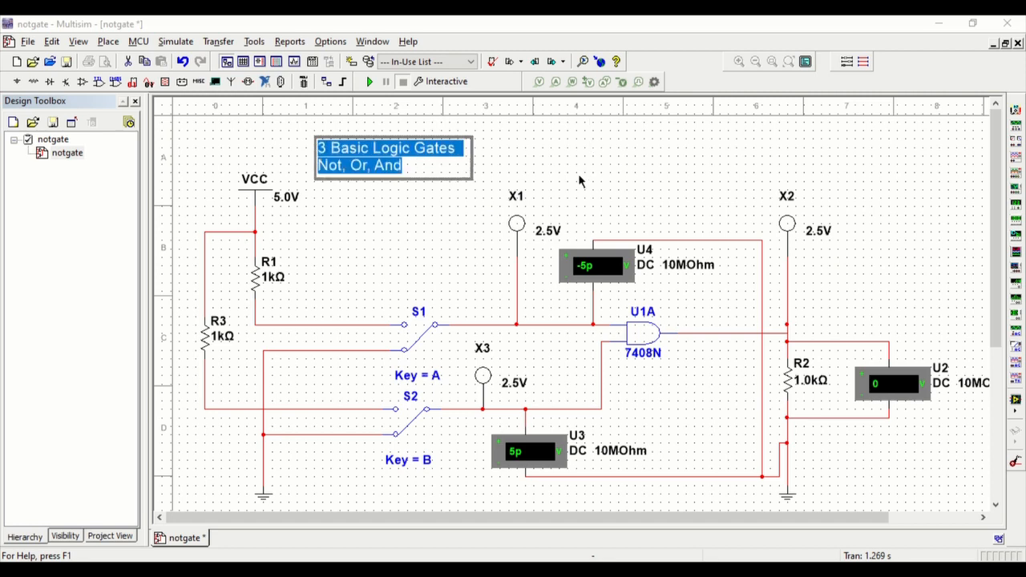
{"action": "key", "text": "ctrl+b"}
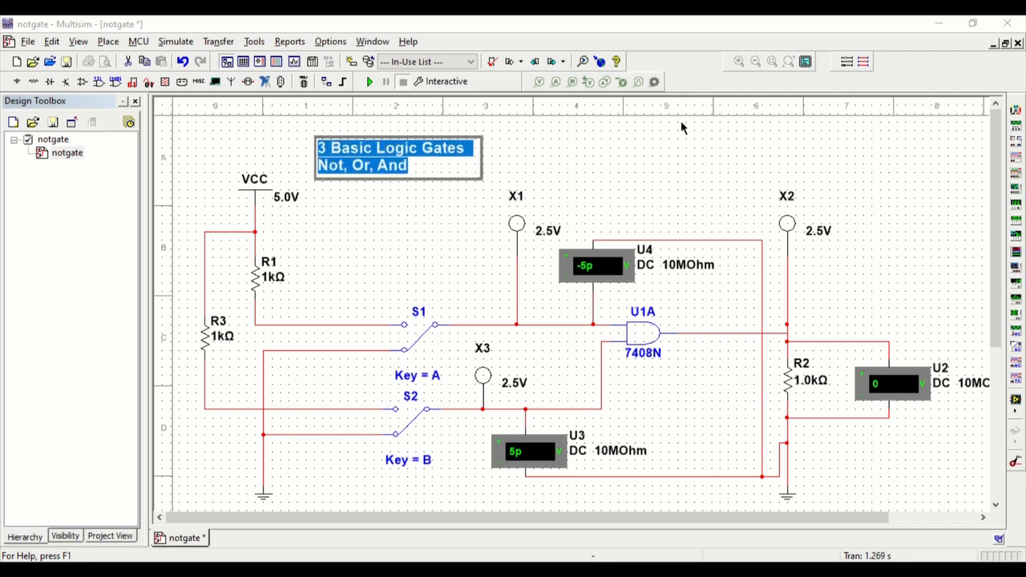
{"action": "key", "text": "ctrl+e"}
{"action": "left_click", "coordinate": [595, 161]}
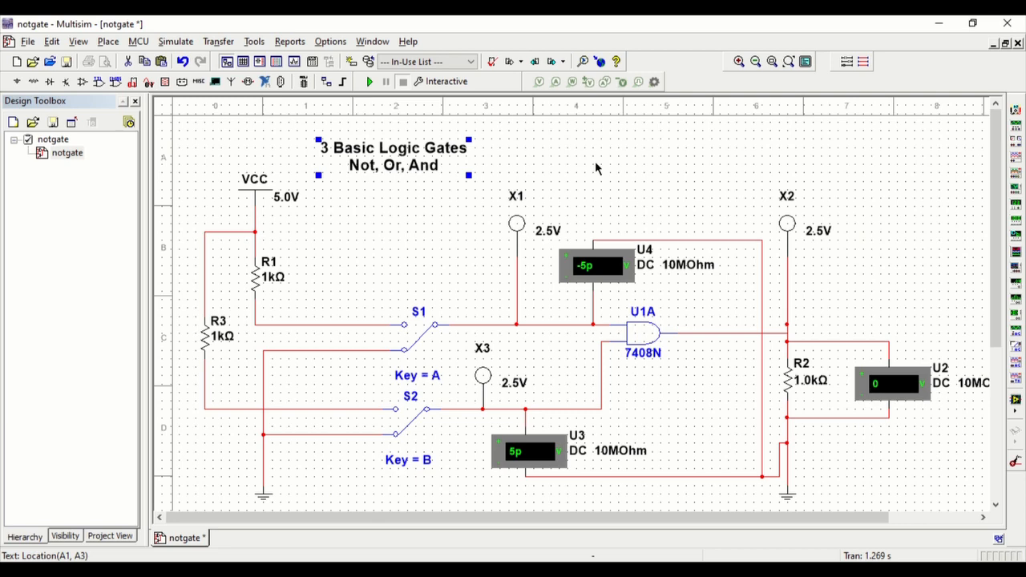
{"action": "left_click", "coordinate": [415, 231]}
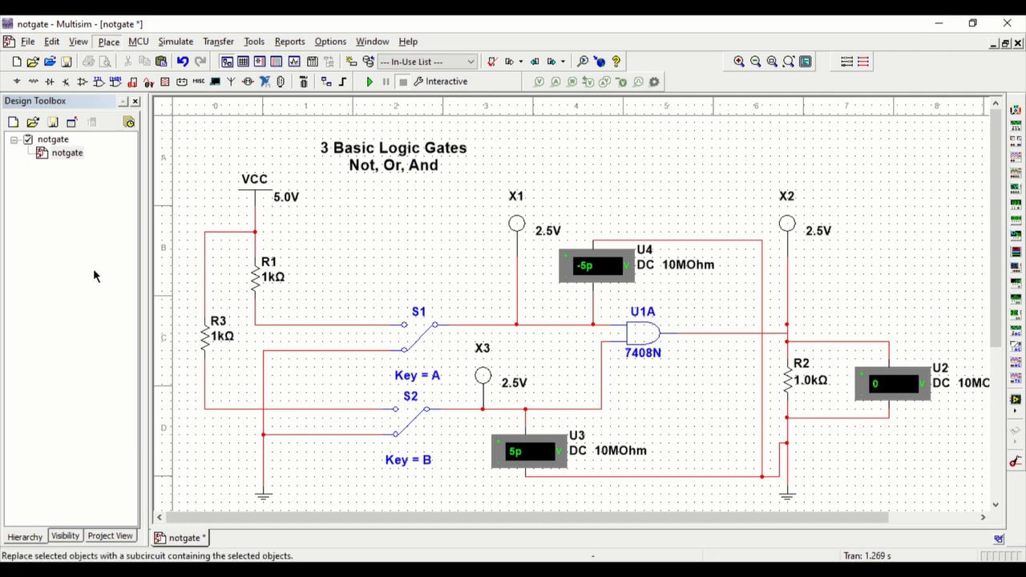
Step: Place a text below the "3 Basic Logic Gates" title with the lines "Not TT" and "Input---Output"
{"action": "left_click", "coordinate": [303, 371]}
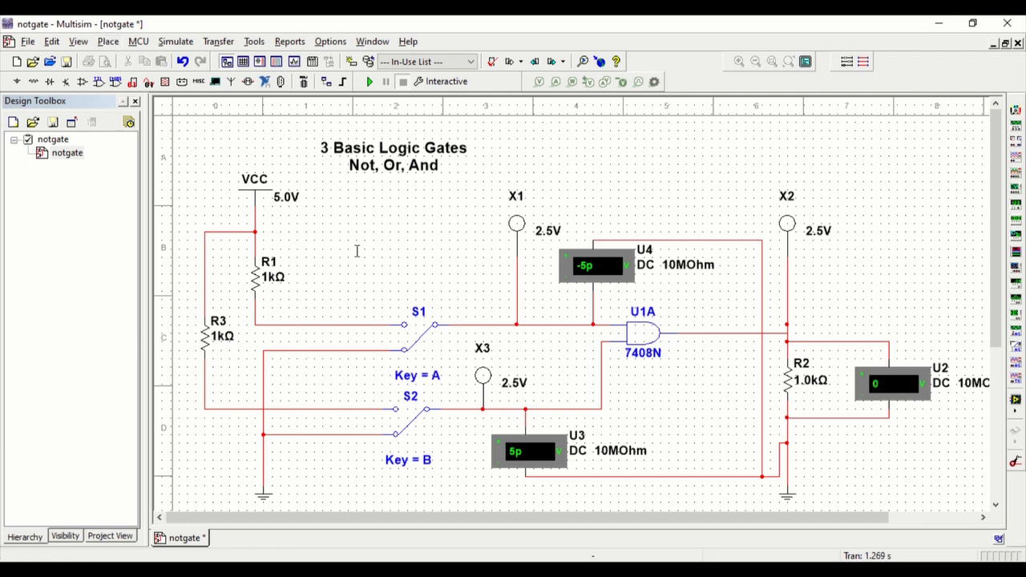
{"action": "left_click", "coordinate": [338, 205]}
{"action": "type", "text": "N"}
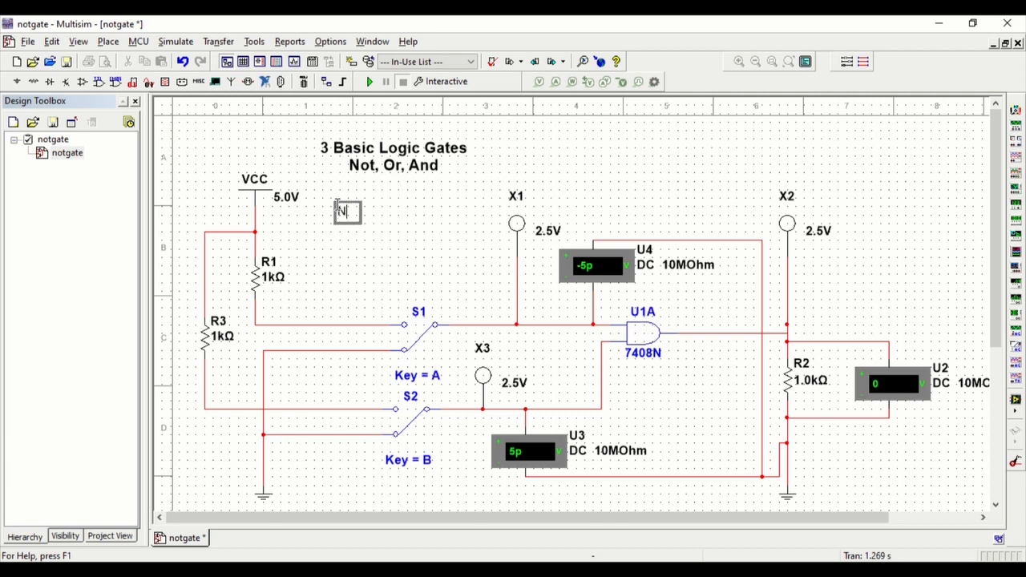
{"action": "type", "text": "ot TT"}
{"action": "key", "text": "Return"}
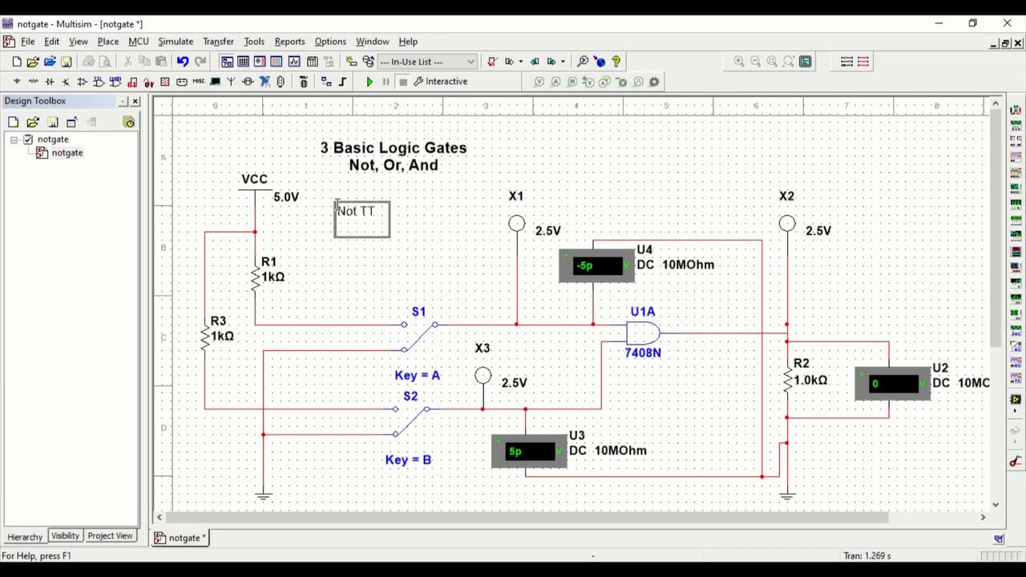
{"action": "type", "text": "Input---Output"}
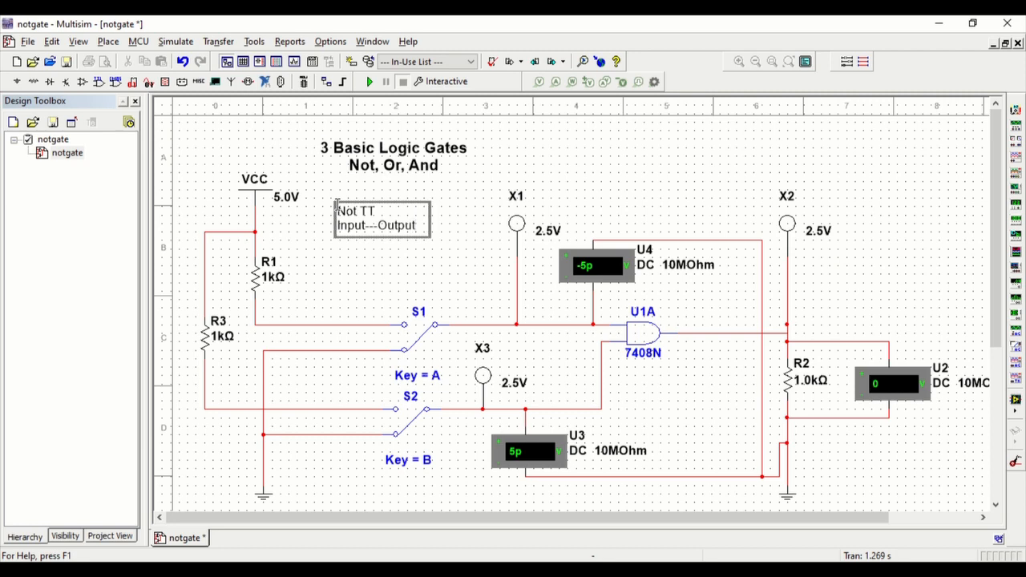
{"action": "key", "text": "Return"}
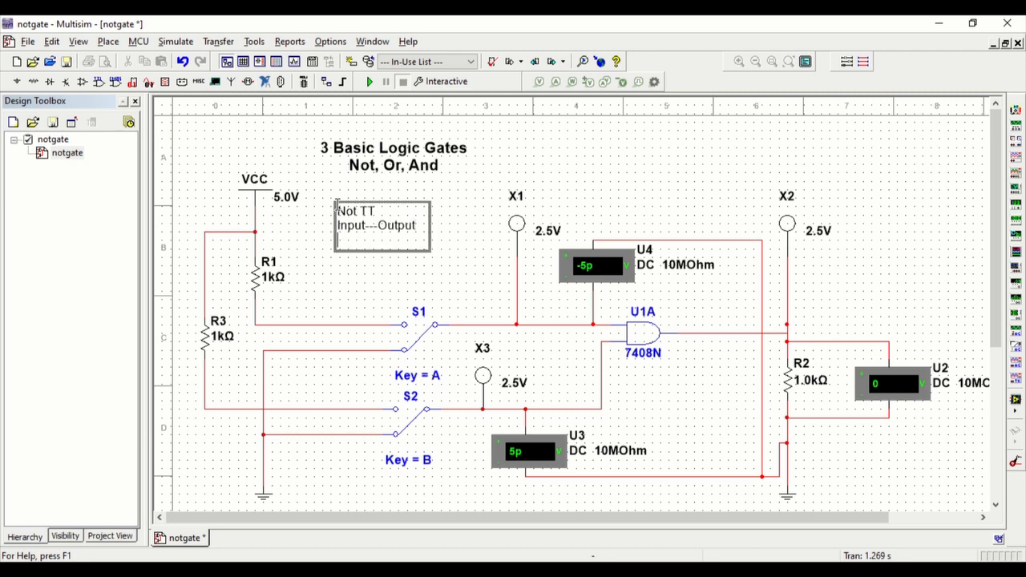
Step: Add the rows "A------notA", "0-------1" and "1-------0" to the Not truth table text
{"action": "type", "text": "A------Not"}
{"action": "key", "text": "BackSpace"}
{"action": "key", "text": "BackSpace"}
{"action": "key", "text": "BackSpace"}
{"action": "type", "text": "notA"}
{"action": "key", "text": "Return"}
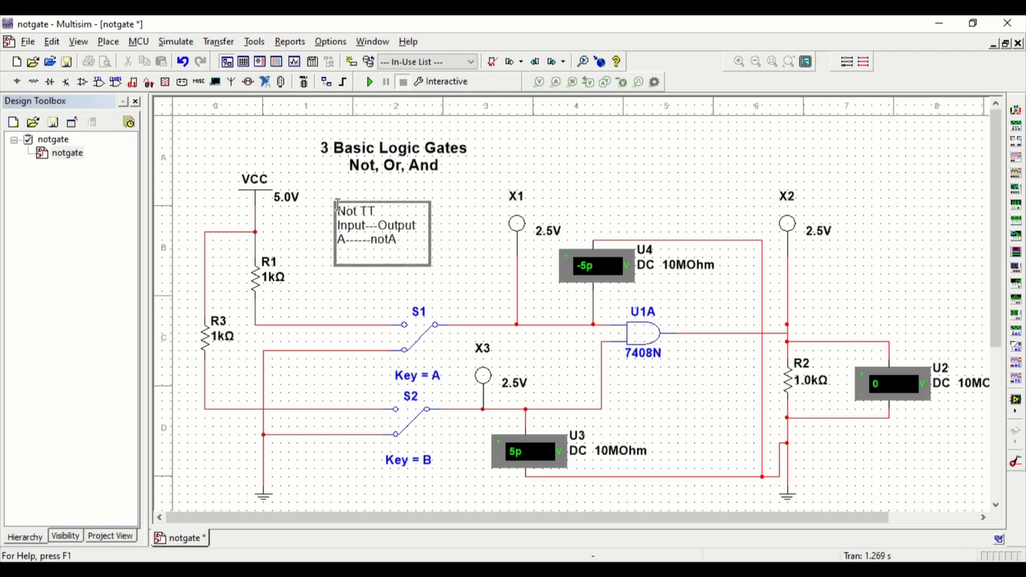
{"action": "type", "text": "0------1"}
{"action": "key", "text": "Return"}
{"action": "type", "text": "1------"}
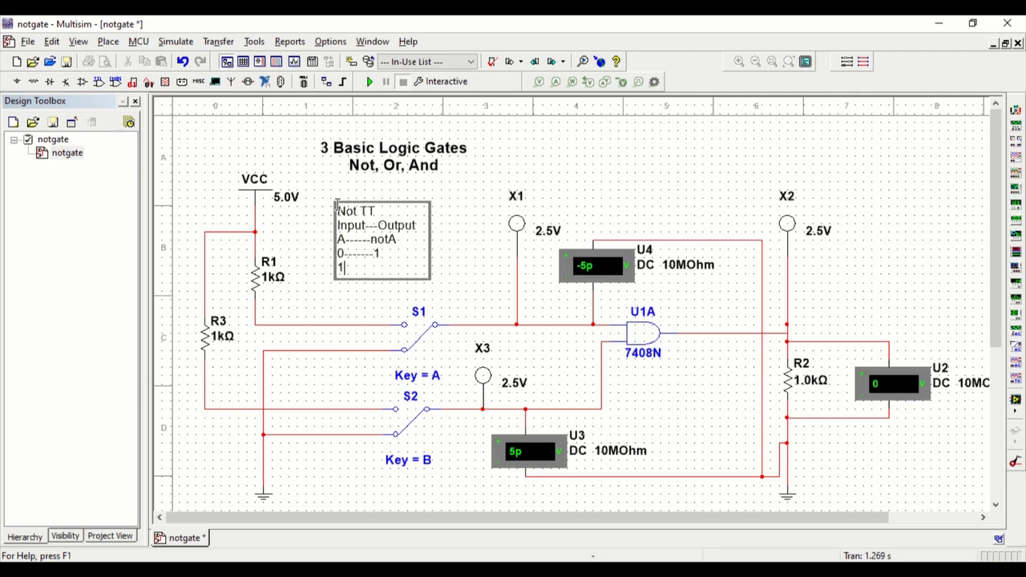
{"action": "type", "text": "-"}
Step: Copy the full Not truth table text and paste it into a new text above voltmeter U4
{"action": "left_click_drag", "start_coordinate": [383, 268], "coordinate": [336, 210]}
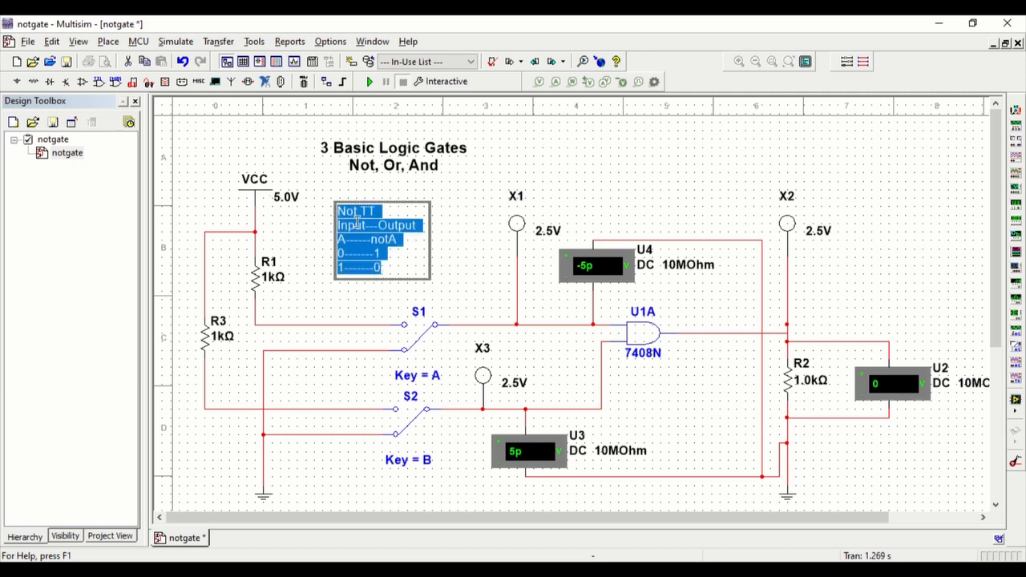
{"action": "key", "text": "ctrl+c"}
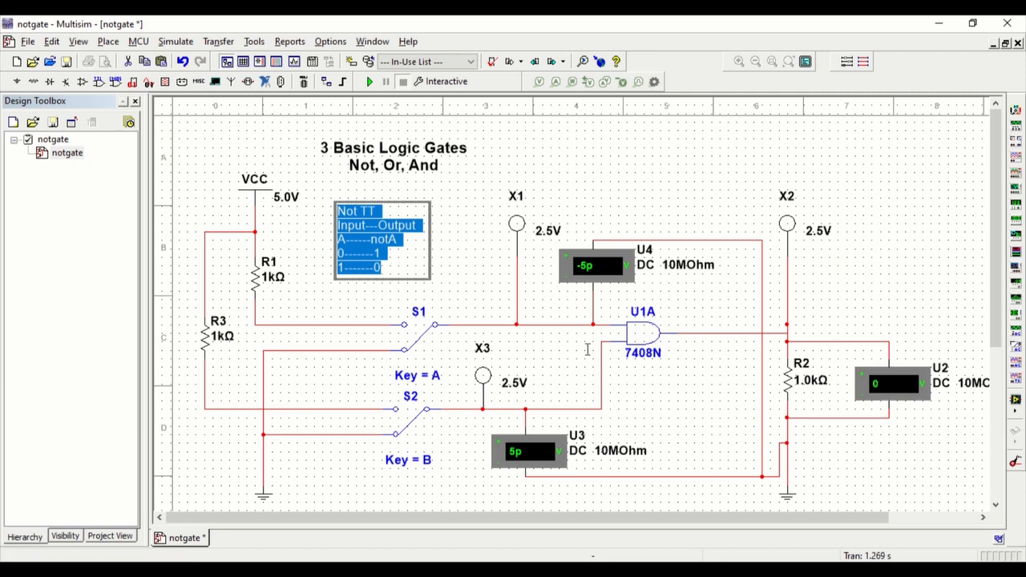
{"action": "left_click", "coordinate": [360, 482]}
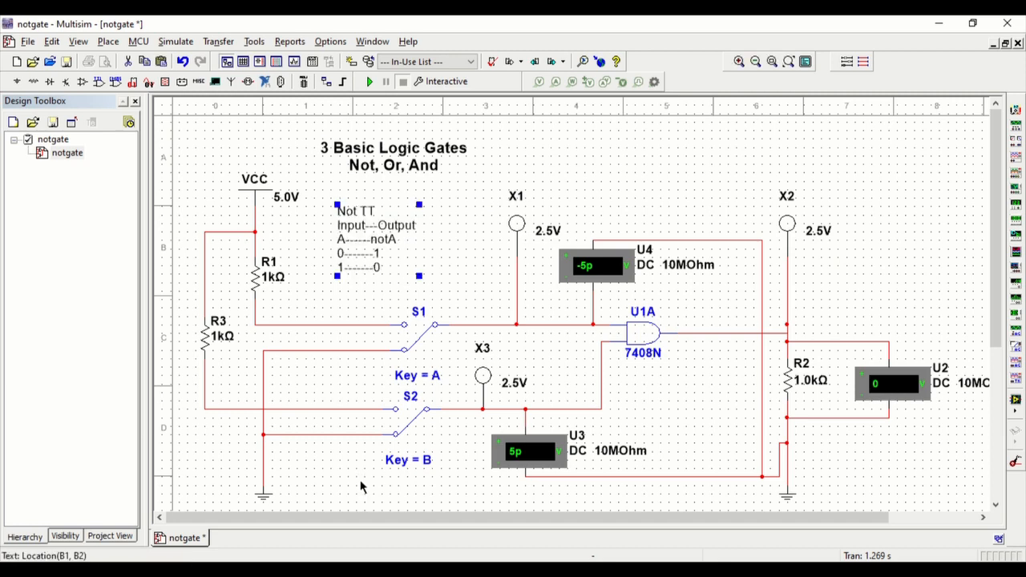
{"action": "left_click", "coordinate": [460, 238]}
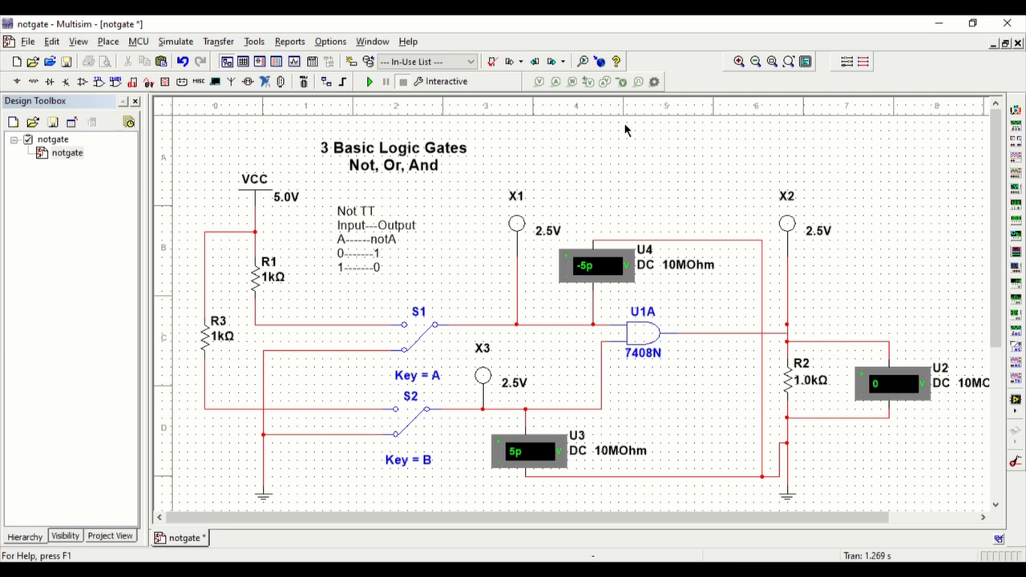
{"action": "key", "text": "ctrl+v"}
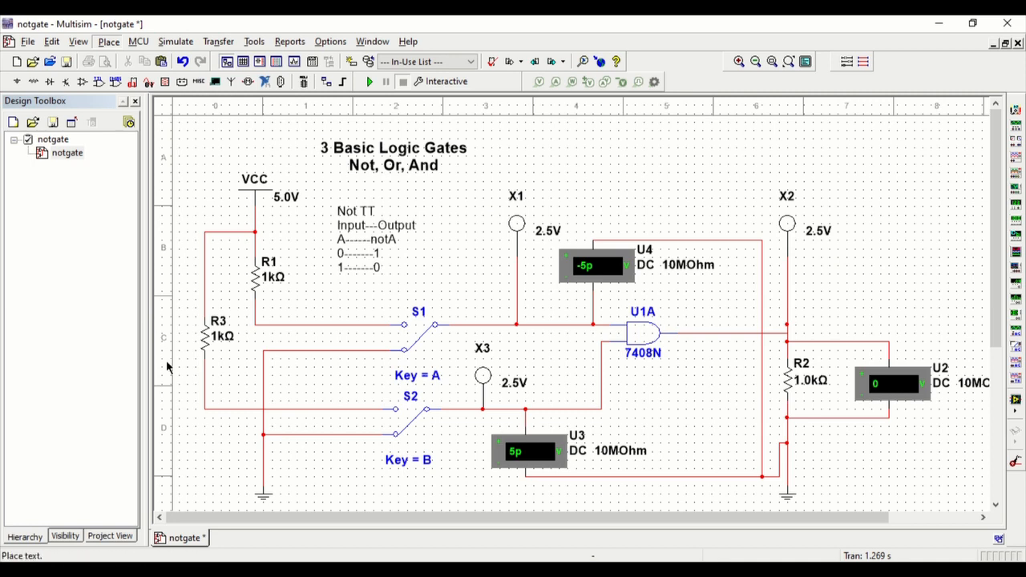
{"action": "left_click", "coordinate": [571, 125]}
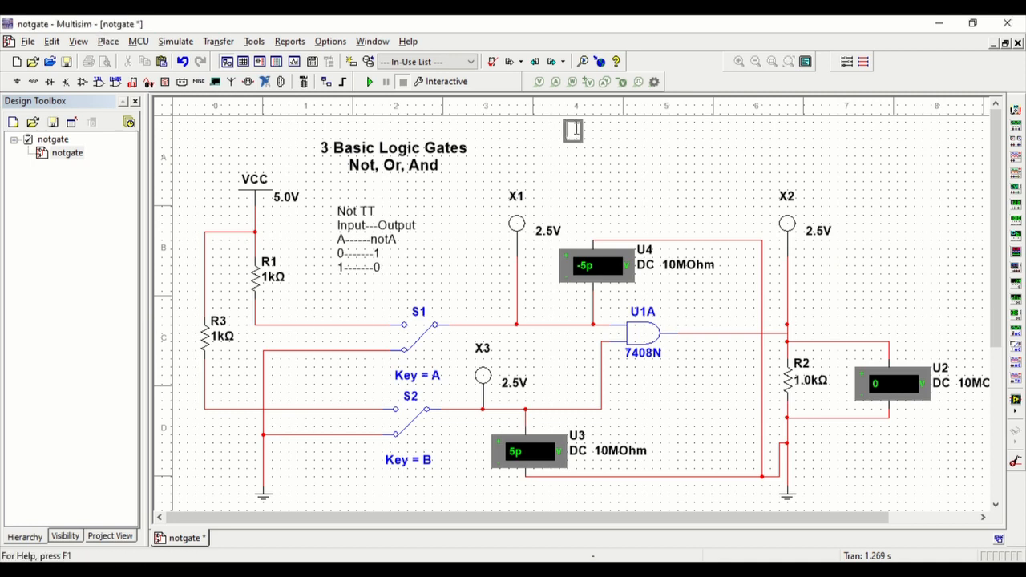
{"action": "key", "text": "ctrl+v"}
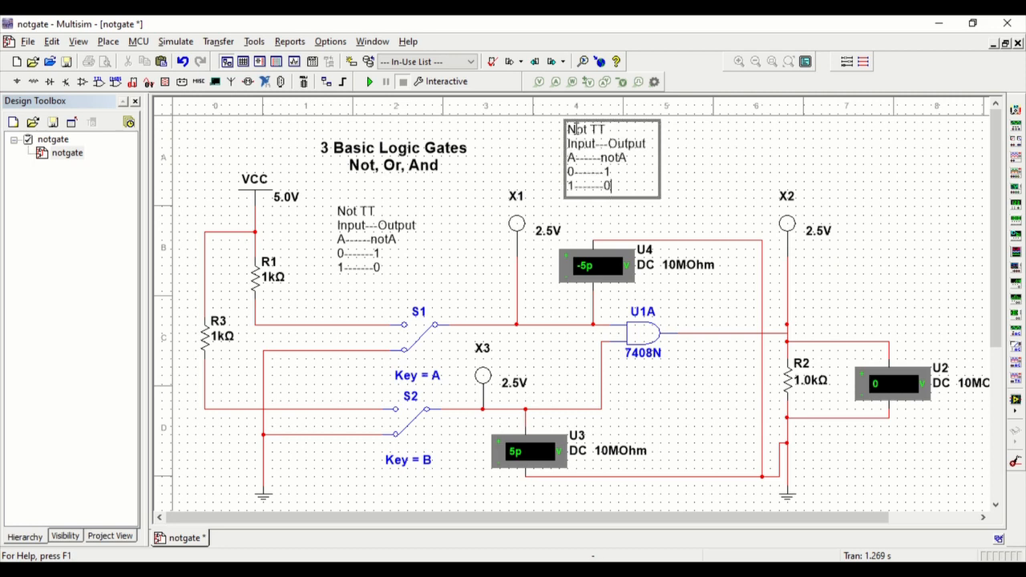
Step: Retitle the pasted table "Or--TT" and widen the gap between Input and Output with extra dashes
{"action": "key", "text": "BackSpace"}
{"action": "key", "text": "BackSpace"}
{"action": "key", "text": "BackSpace"}
{"action": "key", "text": "BackSpace"}
{"action": "type", "text": "Or--"}
{"action": "left_click", "coordinate": [609, 144]}
{"action": "type", "text": "----------"}
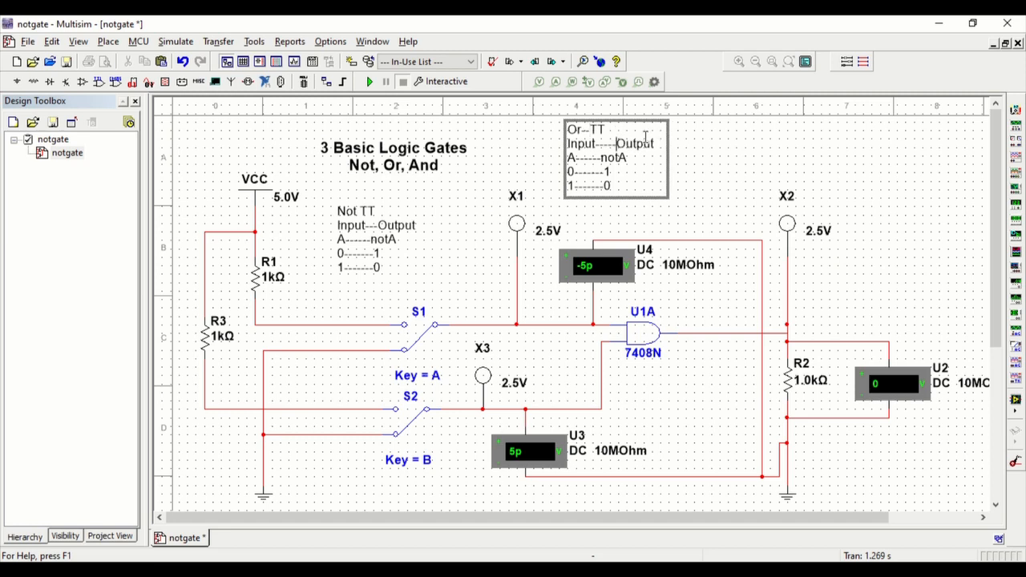
{"action": "type", "text": "-"}
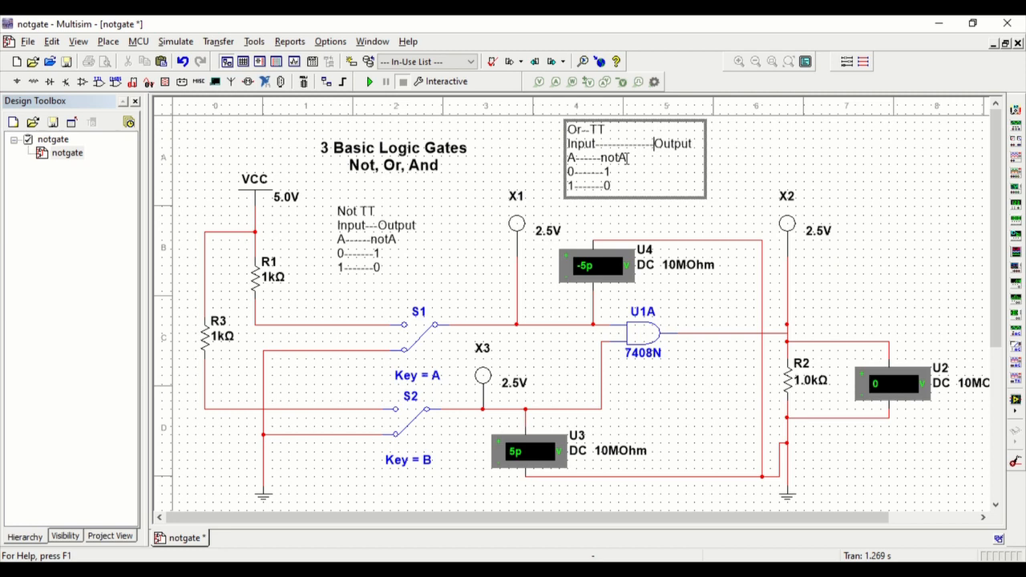
Step: Change the Or table's column heading row to A, B and X, separated by dashes
{"action": "left_click", "coordinate": [628, 158]}
{"action": "key", "text": "BackSpace"}
{"action": "key", "text": "BackSpace"}
{"action": "key", "text": "BackSpace"}
{"action": "key", "text": "BackSpace"}
{"action": "type", "text": "B----------X"}
Step: Make the first data row of the Or table read 0, 0, 0 with dashes lining up the output column
{"action": "left_click", "coordinate": [625, 170]}
{"action": "type", "text": "------"}
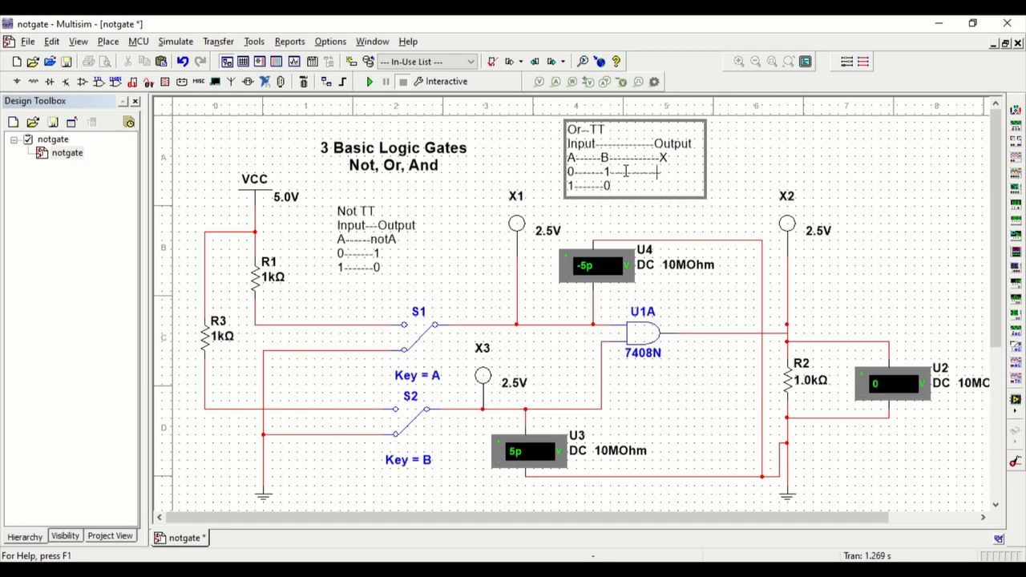
{"action": "type", "text": "1------0"}
{"action": "key", "text": "Return"}
{"action": "key", "text": "BackSpace"}
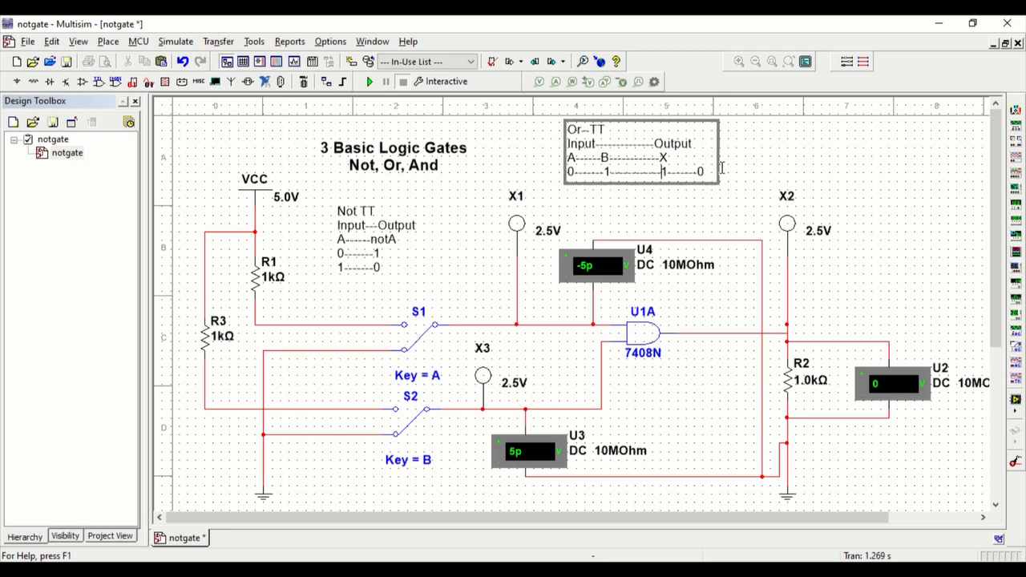
{"action": "key", "text": "BackSpace"}
{"action": "key", "text": "Return"}
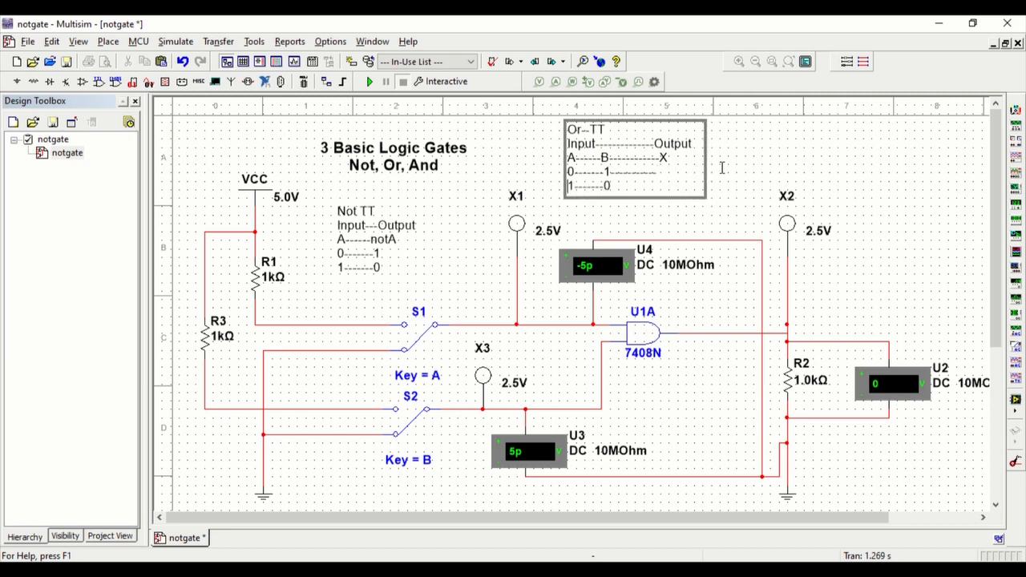
{"action": "left_click", "coordinate": [622, 172]}
{"action": "key", "text": "BackSpace"}
{"action": "type", "text": "0"}
{"action": "left_click_drag", "start_coordinate": [669, 173], "coordinate": [655, 172]}
{"action": "key", "text": "BackSpace"}
{"action": "type", "text": "0"}
Step: Extend the Or table's 1, 0 row with dashes and output 1, and start a new line below it
{"action": "left_click", "coordinate": [611, 185]}
{"action": "type", "text": "---------14"}
{"action": "key", "text": "BackSpace"}
{"action": "key", "text": "Return"}
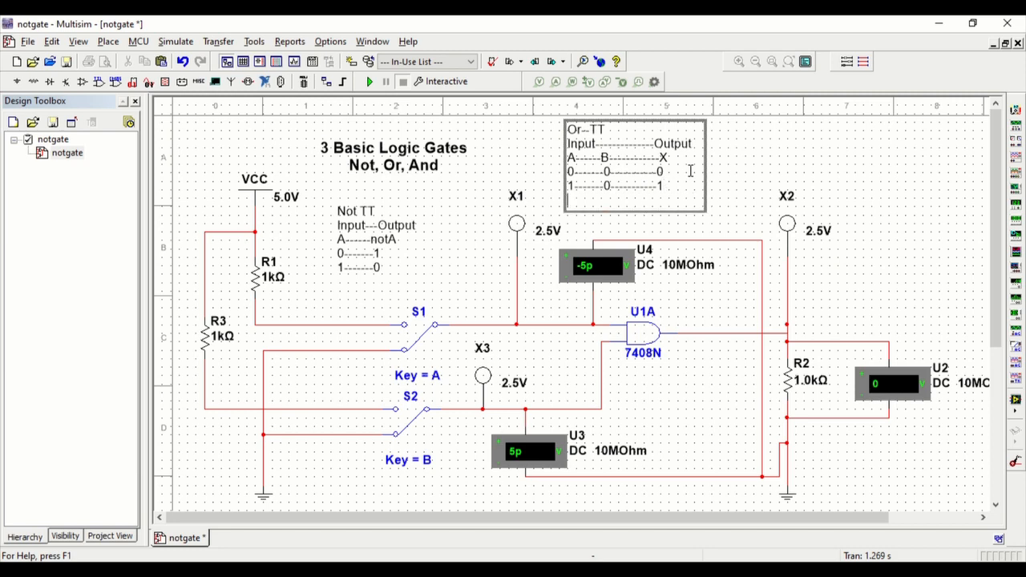
Step: Duplicate the 1, 0, 1 row of the Or table and change the copy to 0, 1, 1
{"action": "left_click_drag", "start_coordinate": [671, 186], "coordinate": [566, 185]}
{"action": "key", "text": "ctrl+c"}
{"action": "left_click", "coordinate": [585, 201]}
{"action": "key", "text": "ctrl+v"}
{"action": "key", "text": "Home"}
{"action": "key", "text": "Delete"}
{"action": "type", "text": "0"}
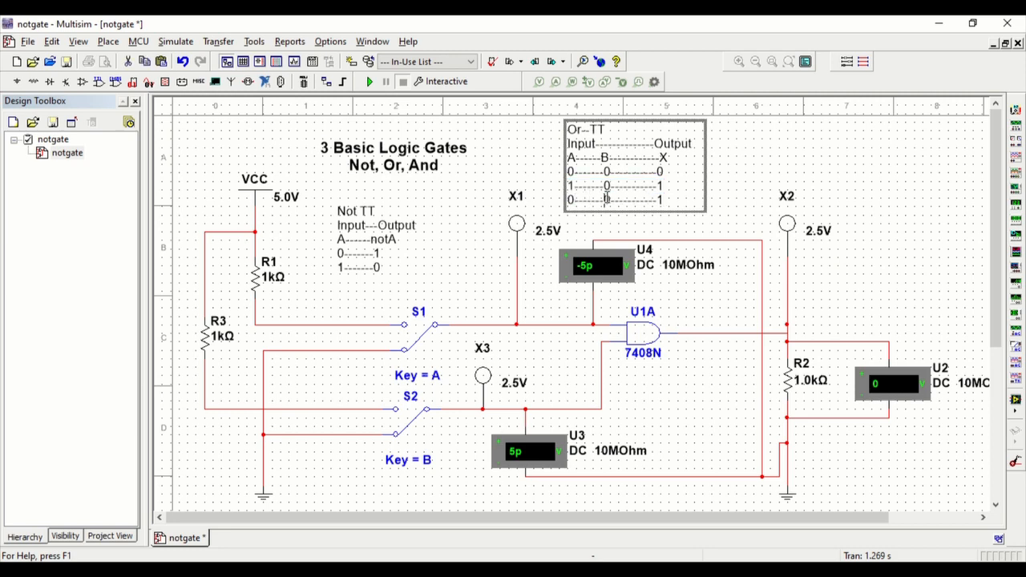
{"action": "double_click", "coordinate": [607, 196]}
{"action": "type", "text": "1"}
{"action": "left_click", "coordinate": [679, 194]}
{"action": "key", "text": "Return"}
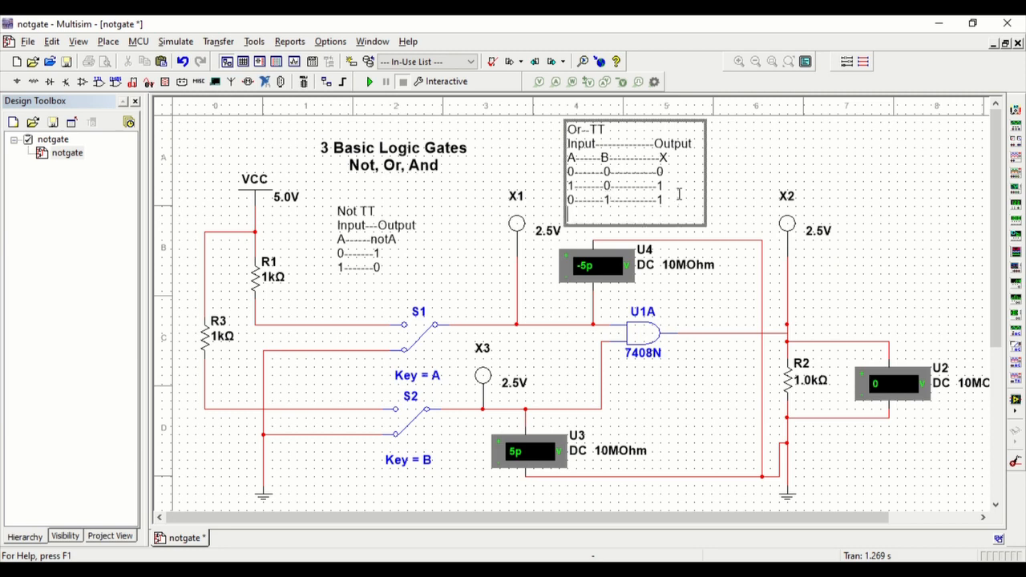
Step: Add a fourth row reading 1, 1, 1 to the Or table and finish the text
{"action": "key", "text": "ctrl+v"}
{"action": "double_click", "coordinate": [608, 213]}
{"action": "type", "text": "1"}
{"action": "left_click", "coordinate": [898, 231]}
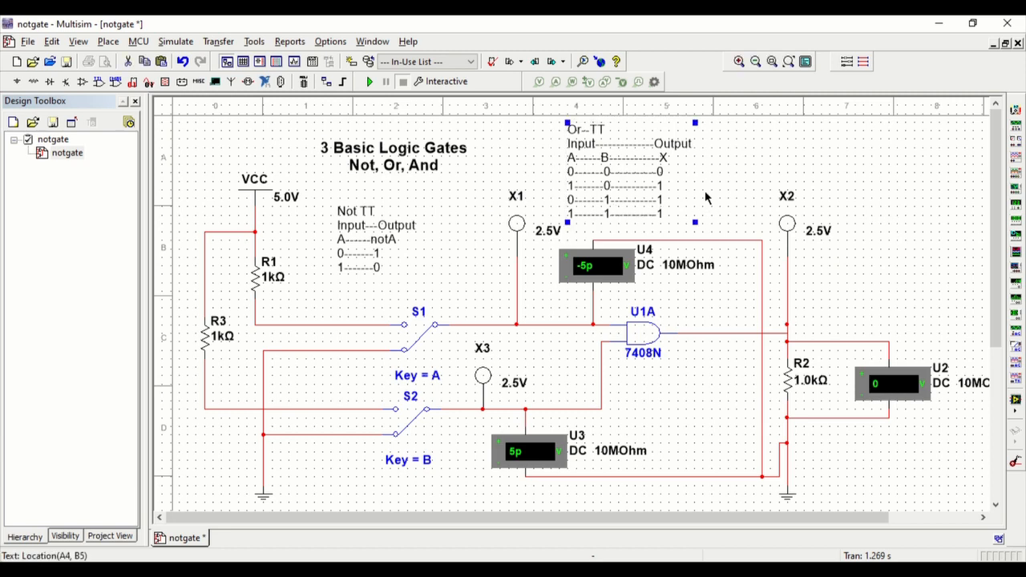
Step: Duplicate the whole Or truth table text and place the copy beside probe X2, above voltmeter U2
{"action": "double_click", "coordinate": [623, 197]}
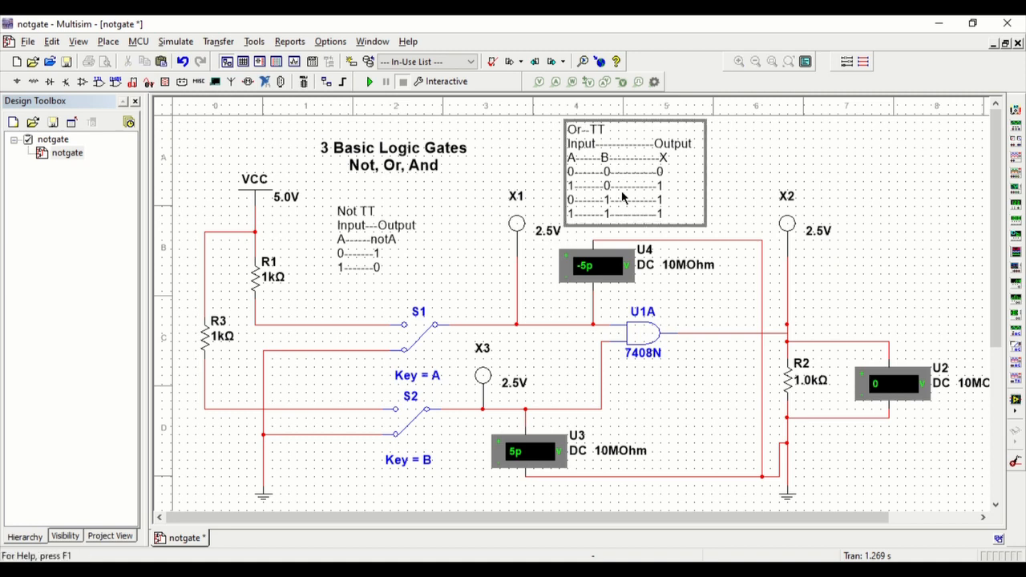
{"action": "double_click", "coordinate": [667, 213]}
{"action": "left_click_drag", "start_coordinate": [666, 213], "coordinate": [564, 128]}
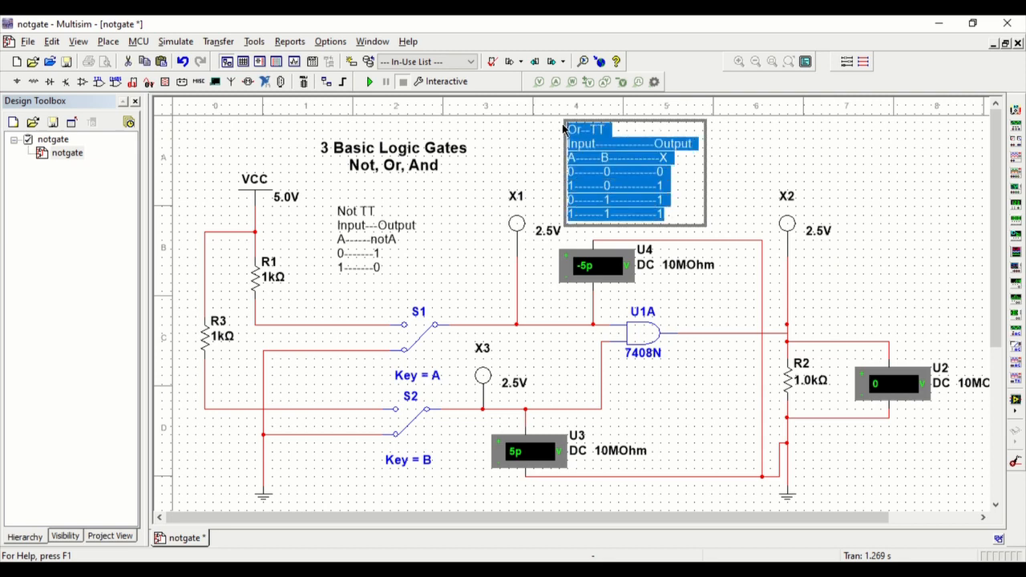
{"action": "left_click", "coordinate": [887, 182]}
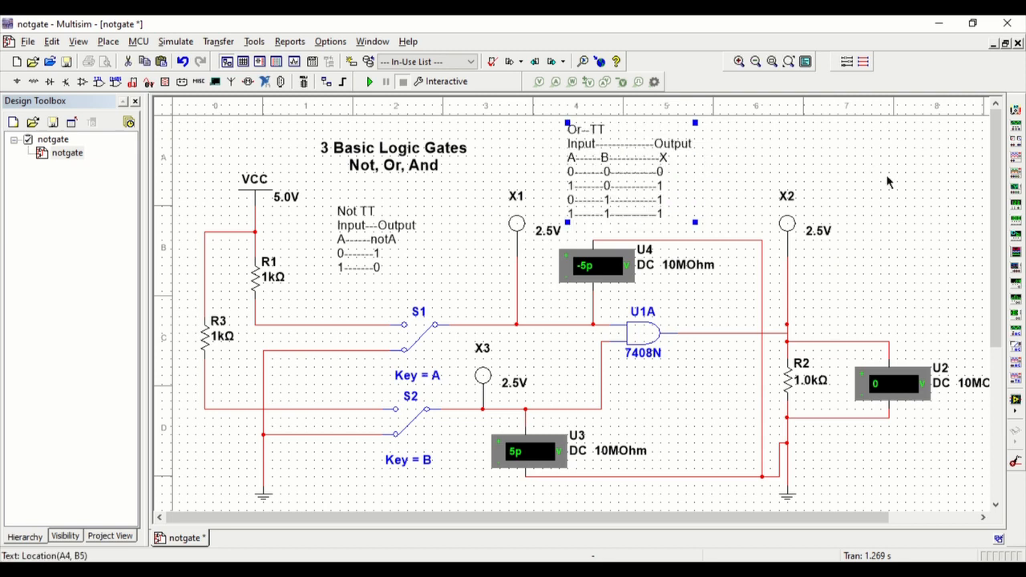
{"action": "left_click", "coordinate": [888, 182]}
{"action": "key", "text": "ctrl+v"}
{"action": "left_click", "coordinate": [895, 183]}
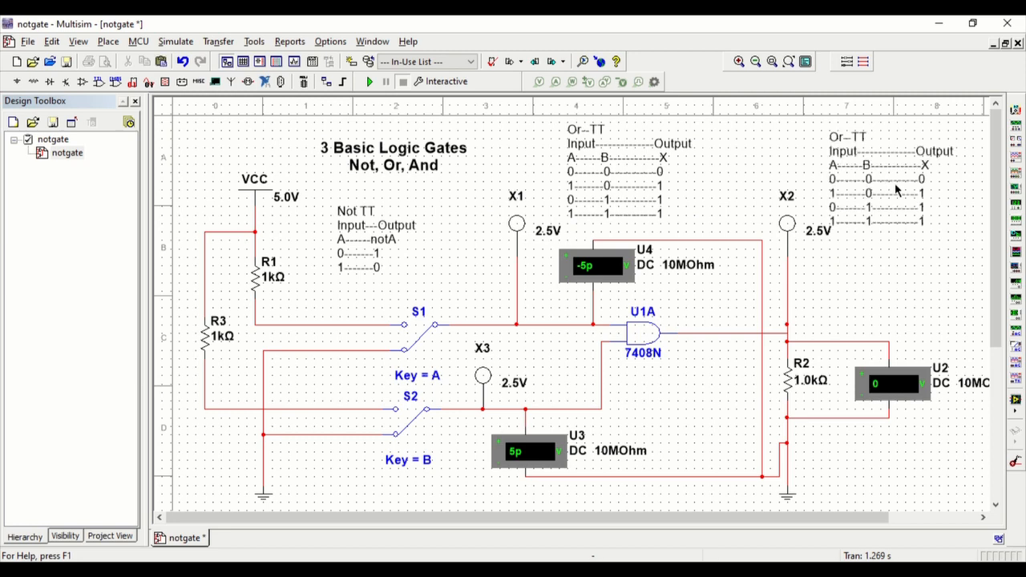
Step: Retitle the copied truth table beside probe X2 "And--TT"
{"action": "double_click", "coordinate": [841, 138]}
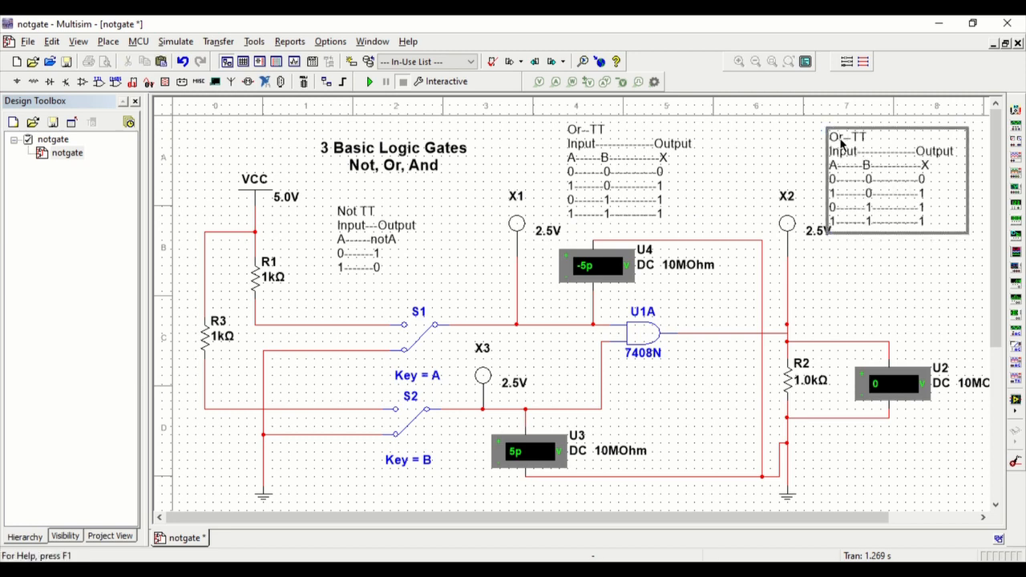
{"action": "key", "text": "BackSpace"}
{"action": "key", "text": "BackSpace"}
{"action": "type", "text": "And"}
Step: Set the And table's outputs for inputs 1, 0 and 0, 1 to 0, and move the table slightly down
{"action": "left_click", "coordinate": [927, 179]}
{"action": "double_click", "coordinate": [922, 195]}
{"action": "left_click", "coordinate": [925, 195]}
{"action": "type", "text": "0"}
{"action": "double_click", "coordinate": [928, 208]}
{"action": "left_click", "coordinate": [929, 208]}
{"action": "type", "text": "0"}
{"action": "left_click", "coordinate": [915, 276]}
{"action": "left_click_drag", "start_coordinate": [915, 180], "coordinate": [924, 197]}
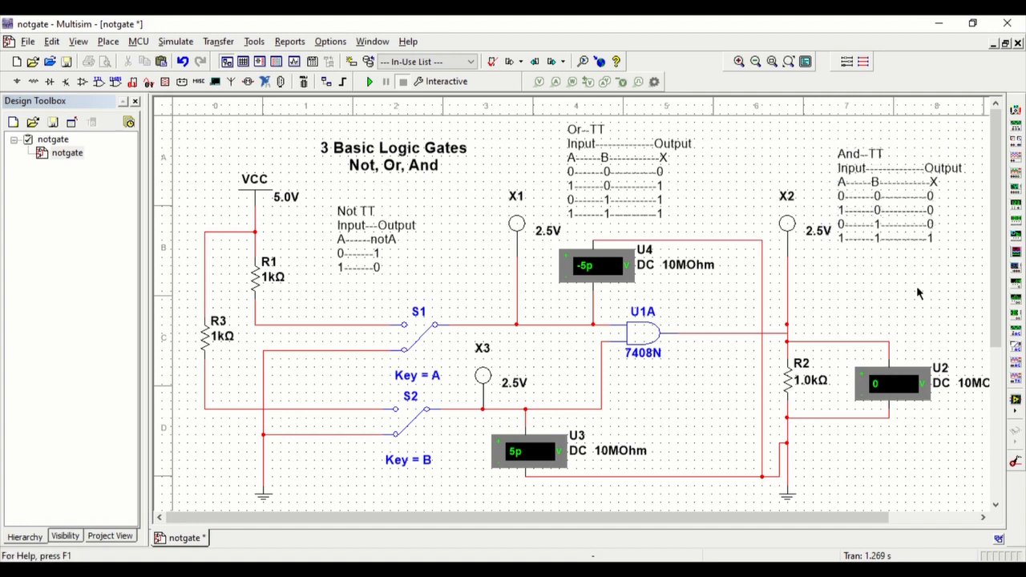
Step: Make the And truth table text bold
{"action": "left_click", "coordinate": [886, 178]}
{"action": "double_click", "coordinate": [886, 175]}
{"action": "double_click", "coordinate": [888, 160]}
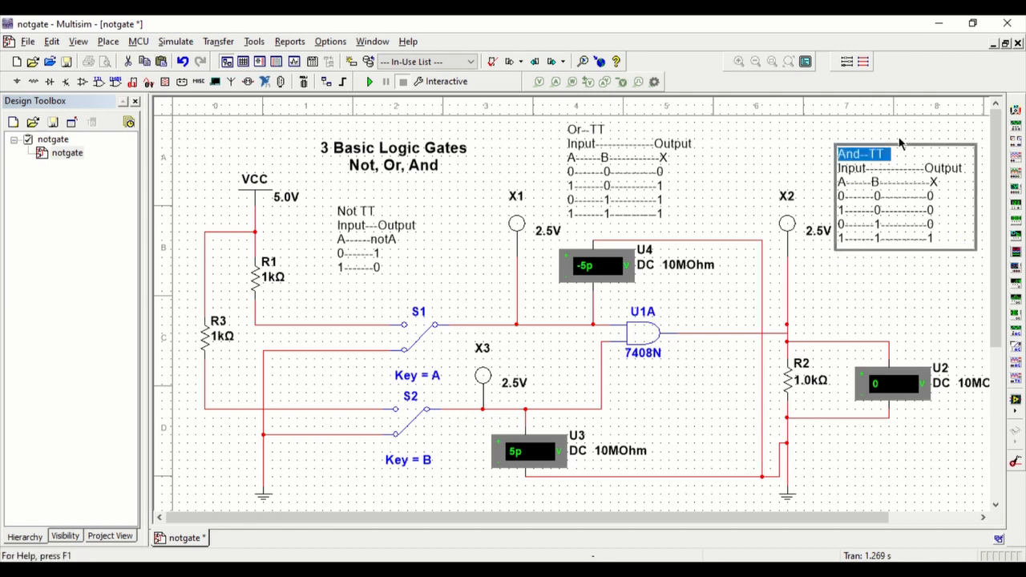
{"action": "key", "text": "ctrl+b"}
Step: Make the Or truth table text bold
{"action": "left_click", "coordinate": [636, 168]}
{"action": "double_click", "coordinate": [637, 169]}
{"action": "double_click", "coordinate": [607, 142]}
{"action": "left_click", "coordinate": [608, 138]}
{"action": "double_click", "coordinate": [608, 132]}
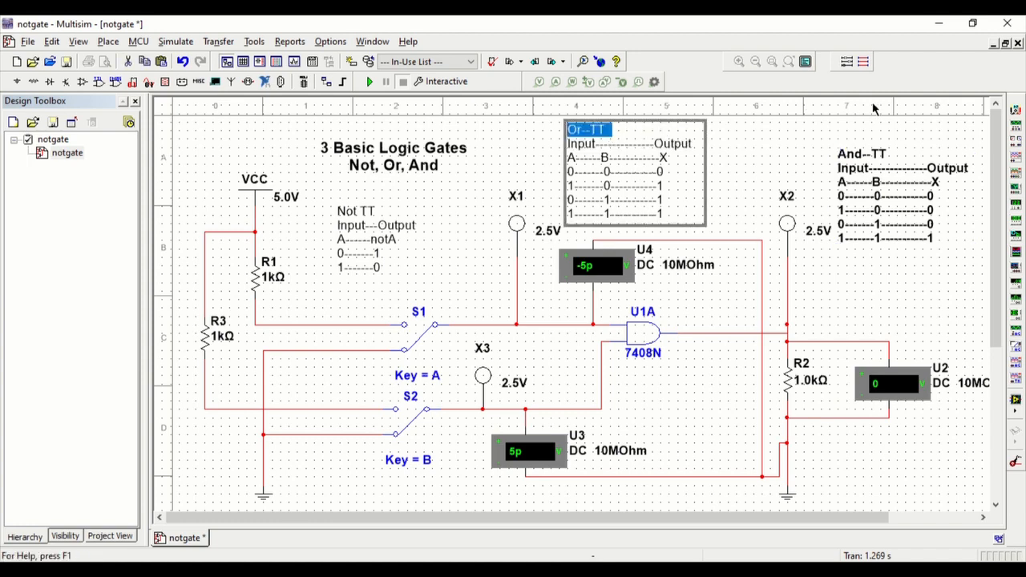
{"action": "key", "text": "ctrl+b"}
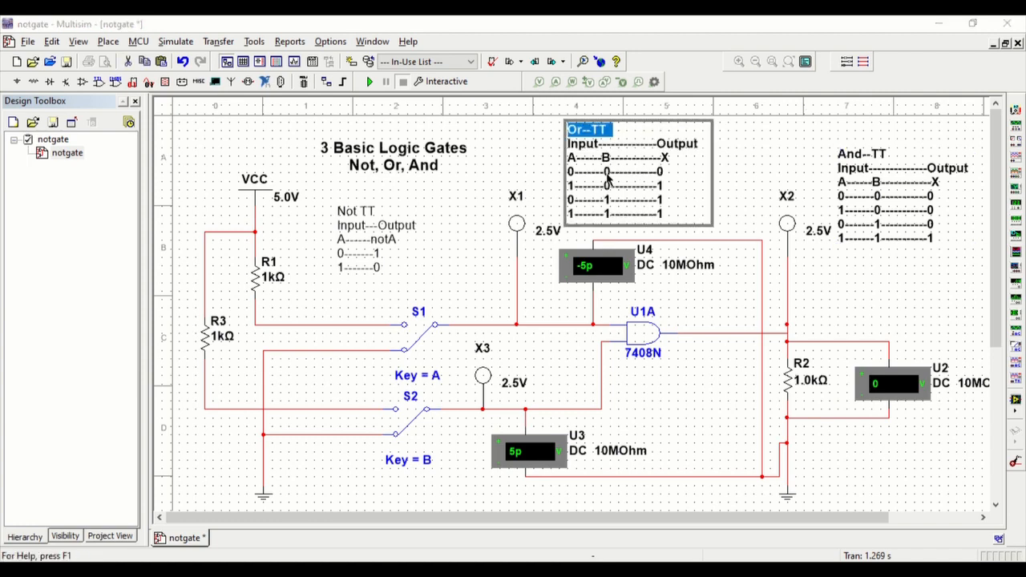
Step: Make the Not truth table text bold
{"action": "left_click", "coordinate": [392, 253]}
{"action": "double_click", "coordinate": [385, 227]}
{"action": "left_click", "coordinate": [380, 211]}
{"action": "double_click", "coordinate": [380, 211]}
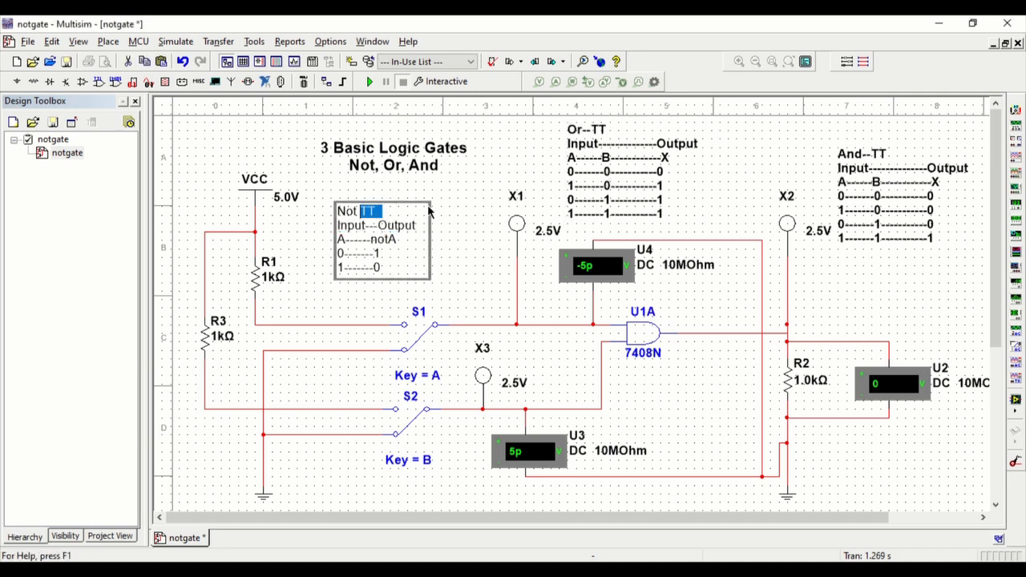
{"action": "key", "text": "ctrl+b"}
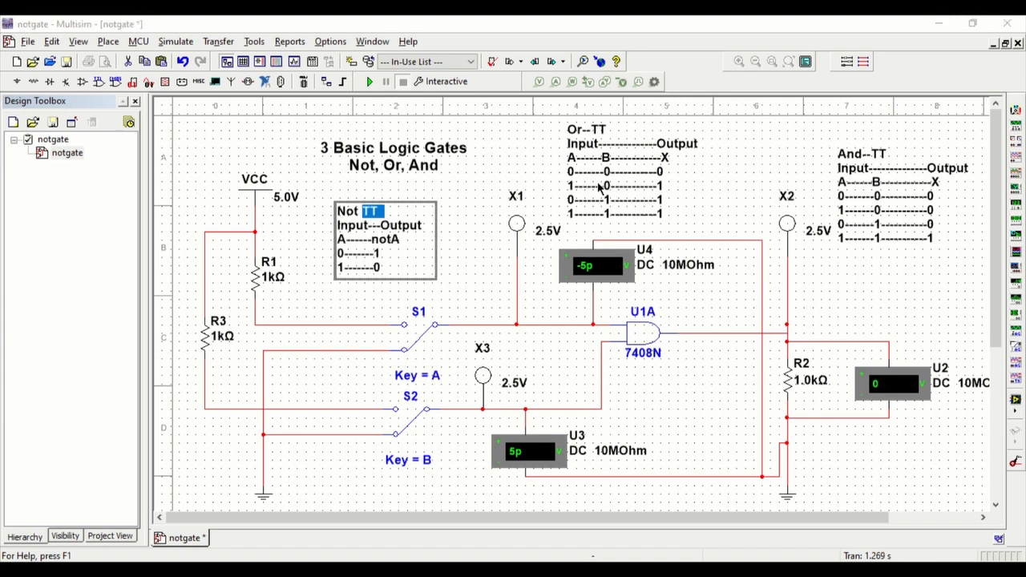
{"action": "left_click", "coordinate": [311, 163]}
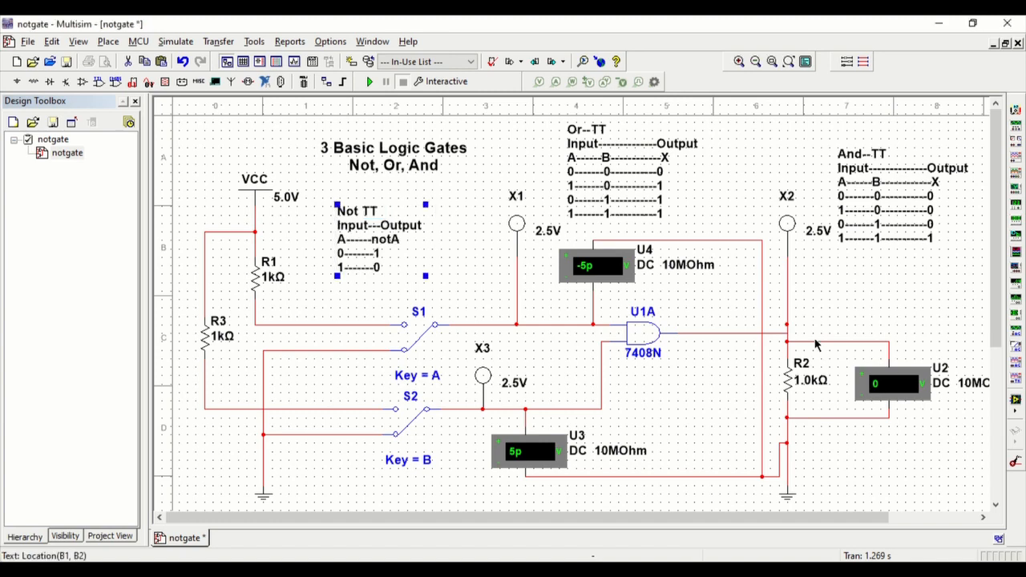